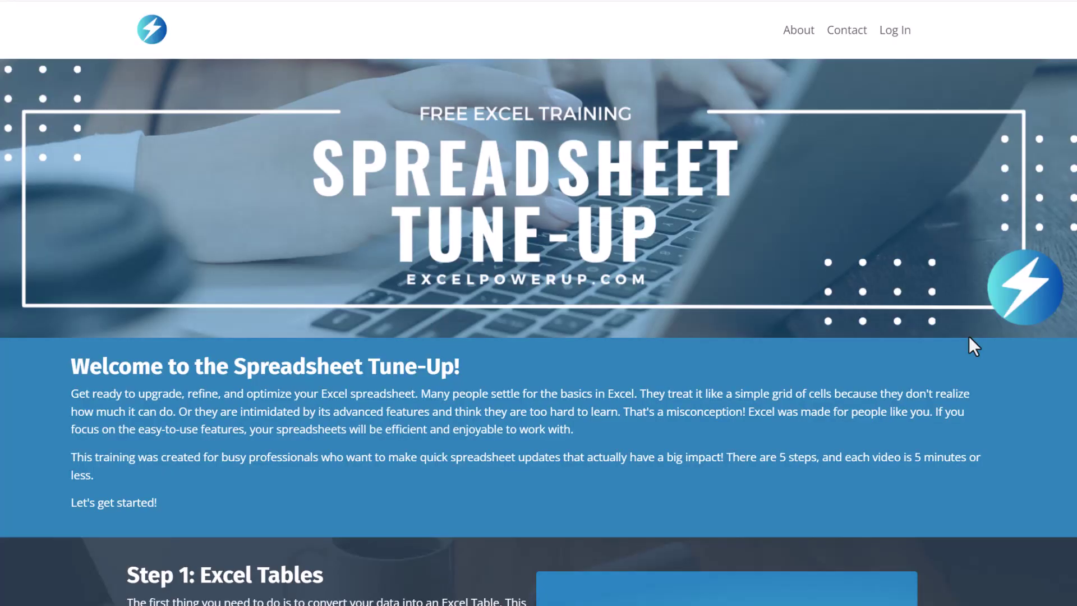
Scroll down the training webpage before switching to the attendee table workbook.
{"action": "scroll", "coordinate": [968, 335], "scroll_direction": "down", "scroll_amount": 20}
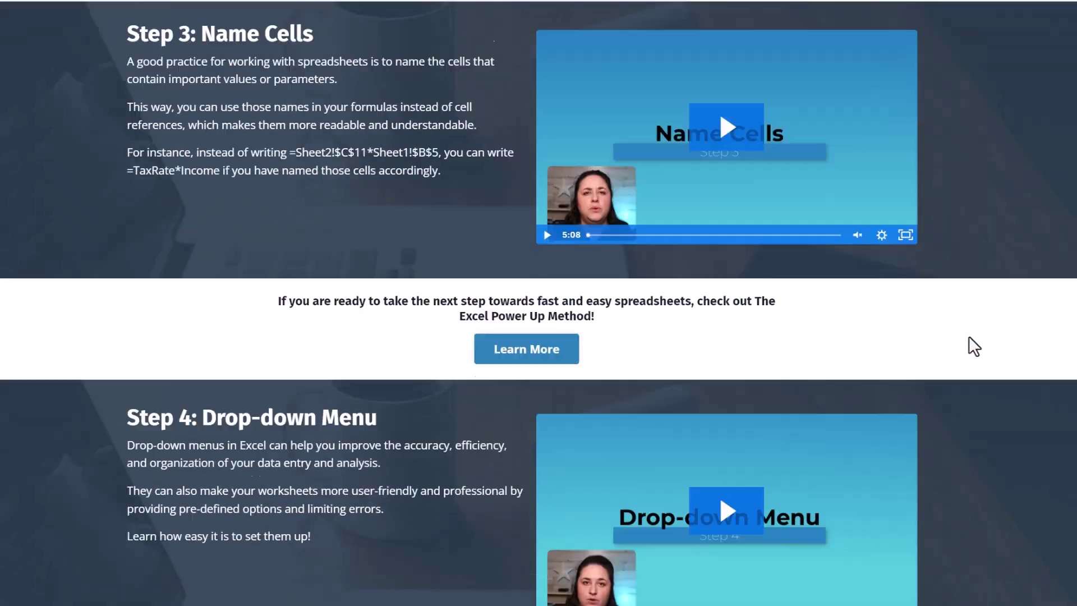
{"action": "scroll", "coordinate": [969, 339], "scroll_direction": "down", "scroll_amount": 10}
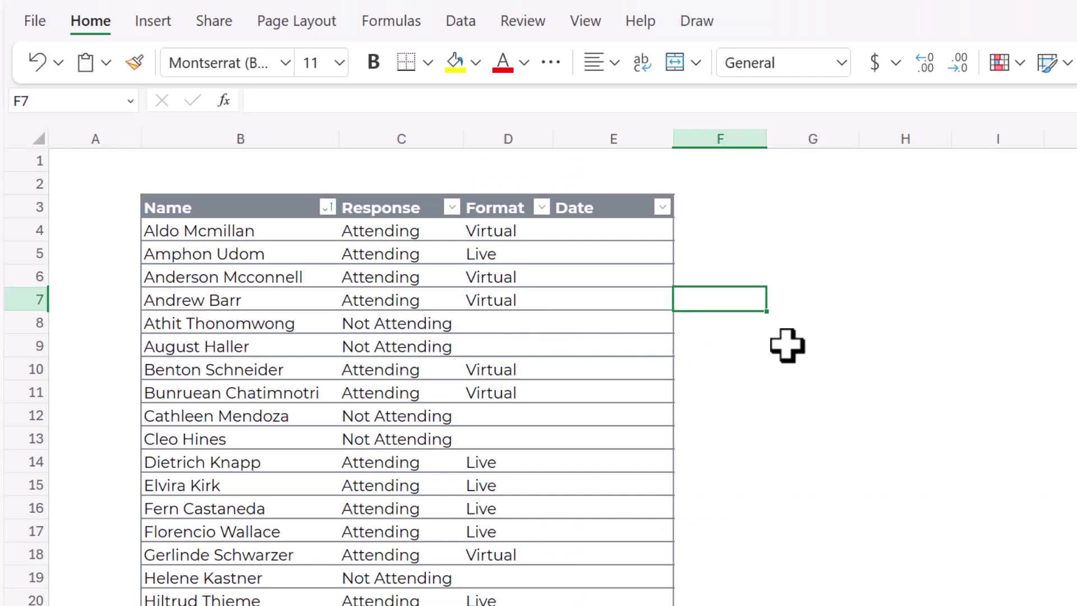
Confirm E4 uses the Date format, then pick May 8 from its date picker.
{"action": "left_click", "coordinate": [810, 328]}
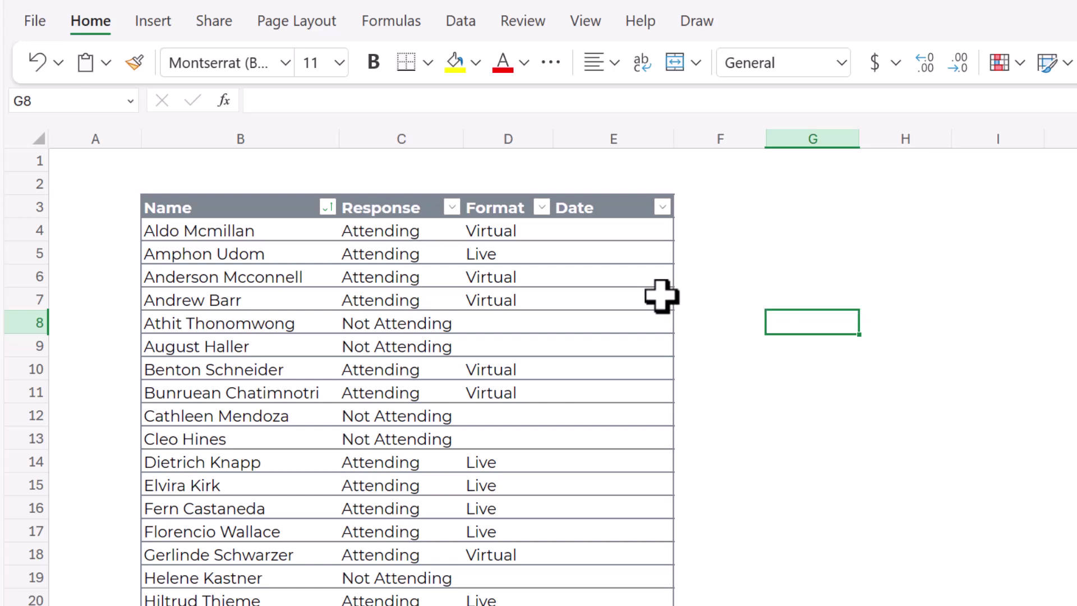
{"action": "left_click", "coordinate": [632, 226]}
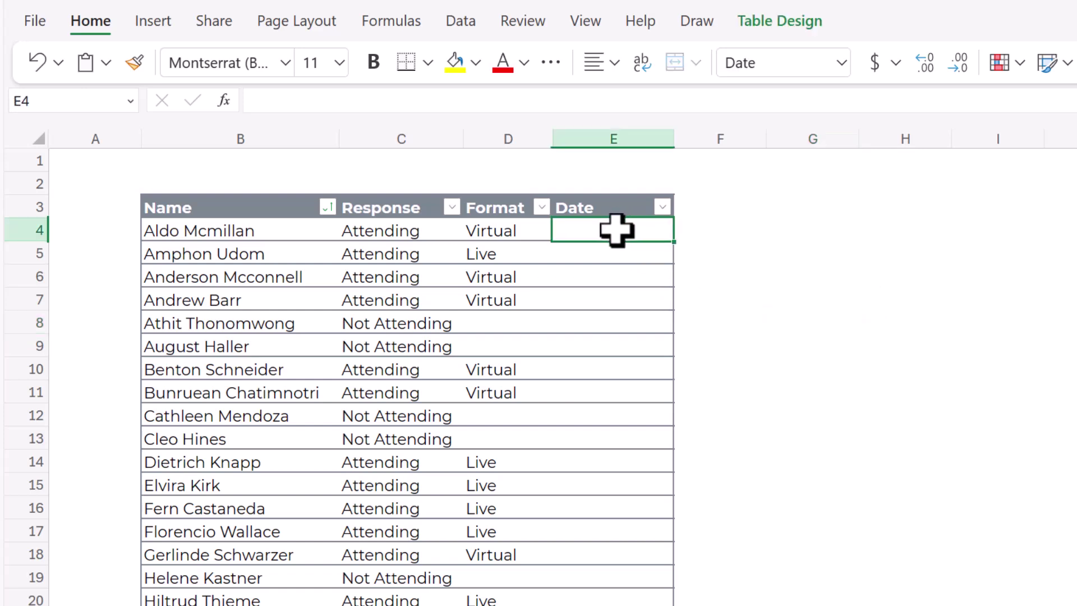
{"action": "left_click", "coordinate": [598, 294]}
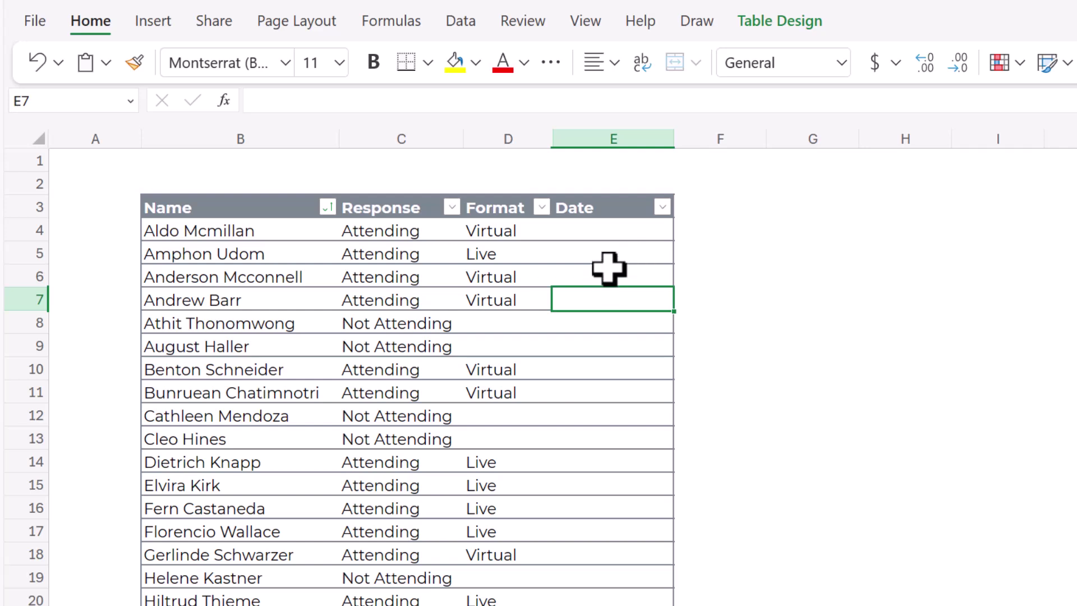
{"action": "left_click", "coordinate": [601, 232]}
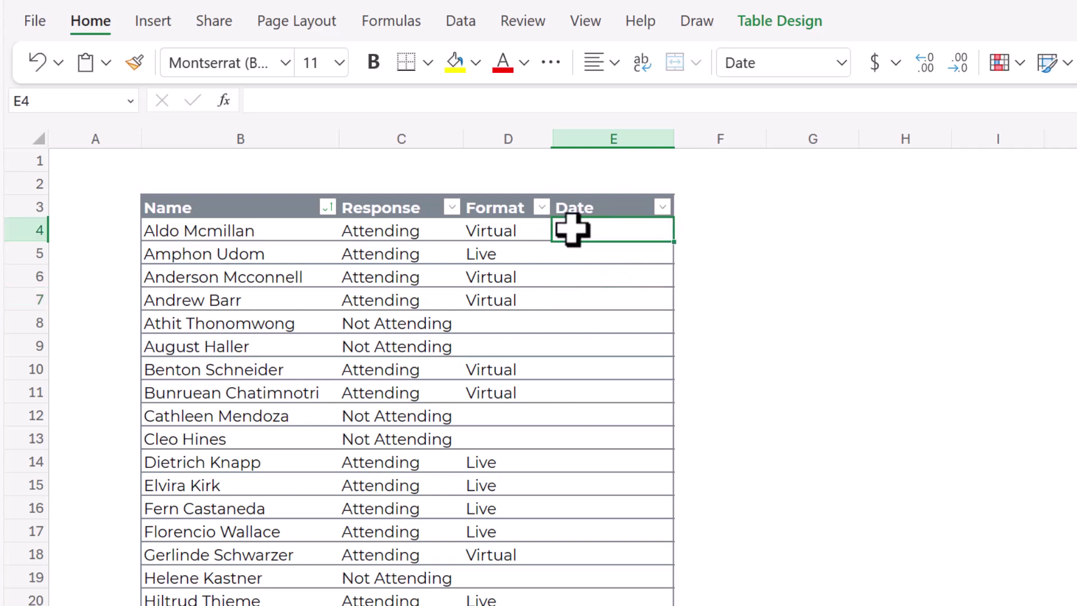
{"action": "left_click", "coordinate": [841, 63]}
{"action": "left_click", "coordinate": [841, 62]}
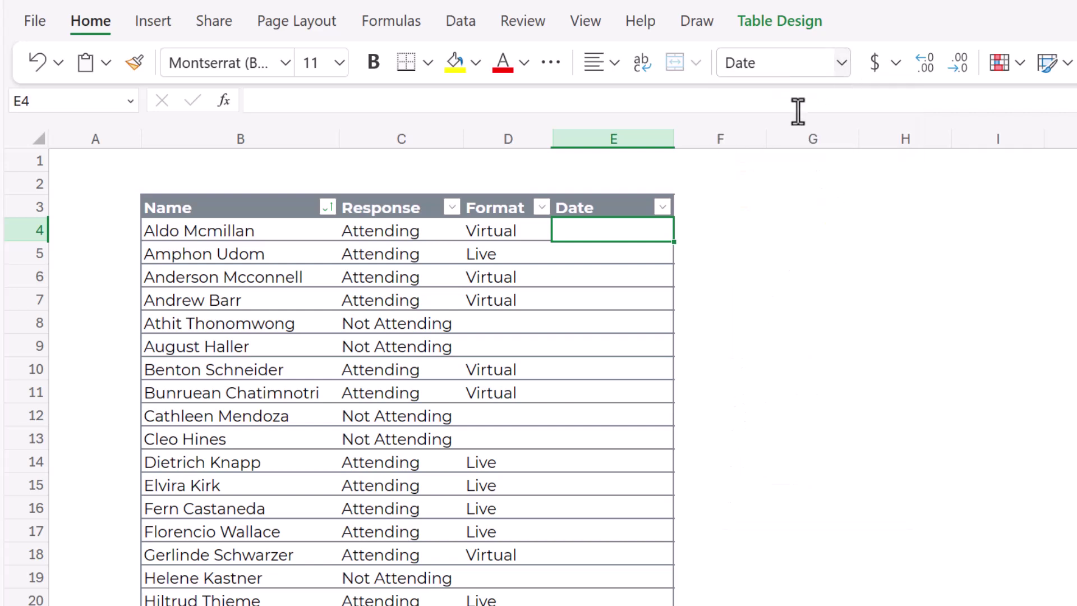
{"action": "double_click", "coordinate": [601, 232]}
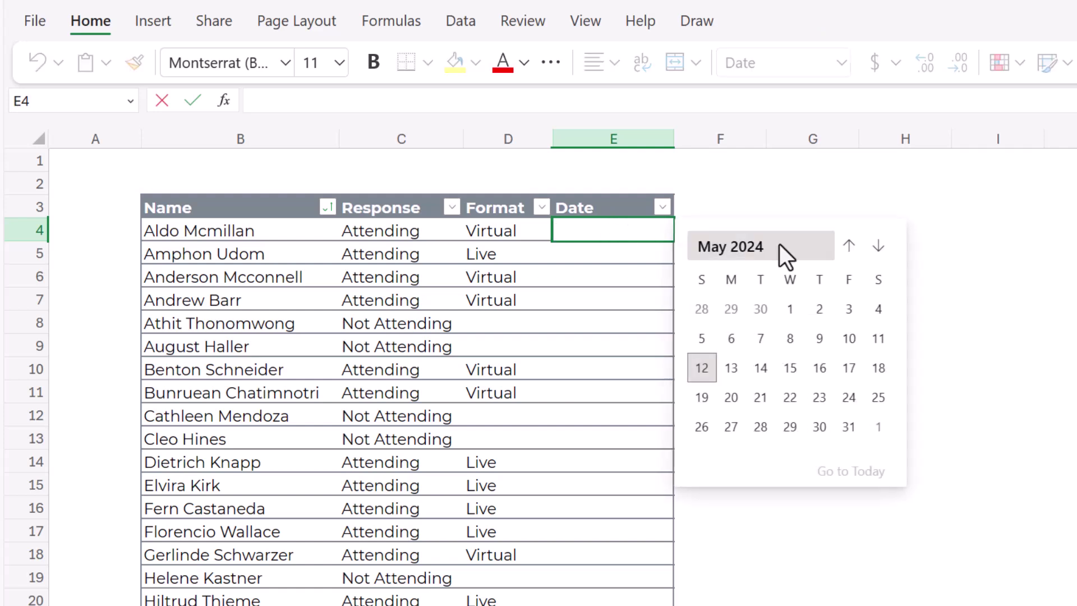
{"action": "left_click", "coordinate": [788, 340]}
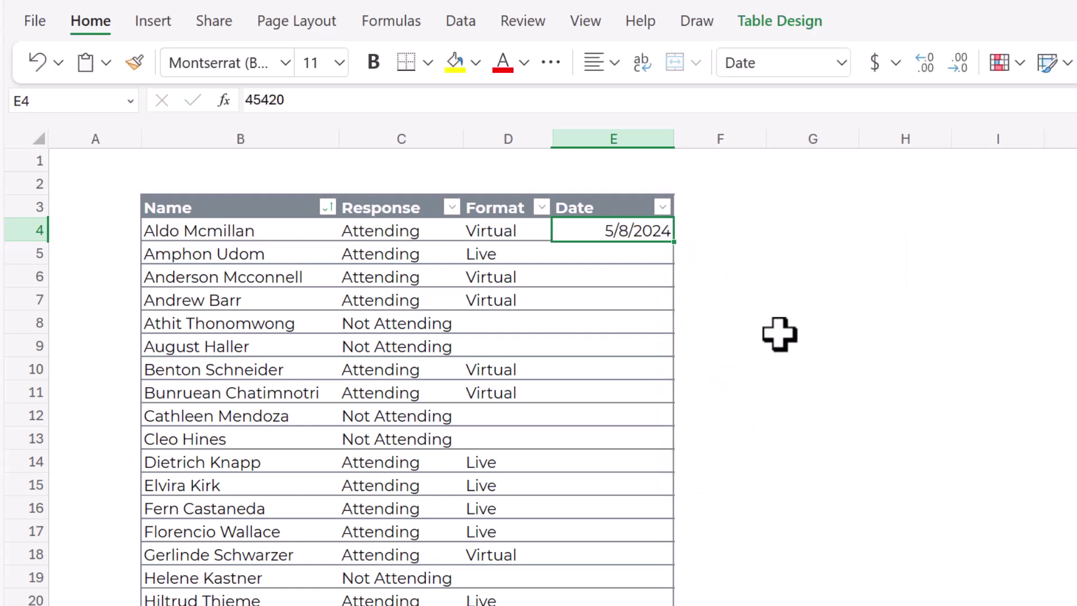
{"action": "double_click", "coordinate": [617, 276]}
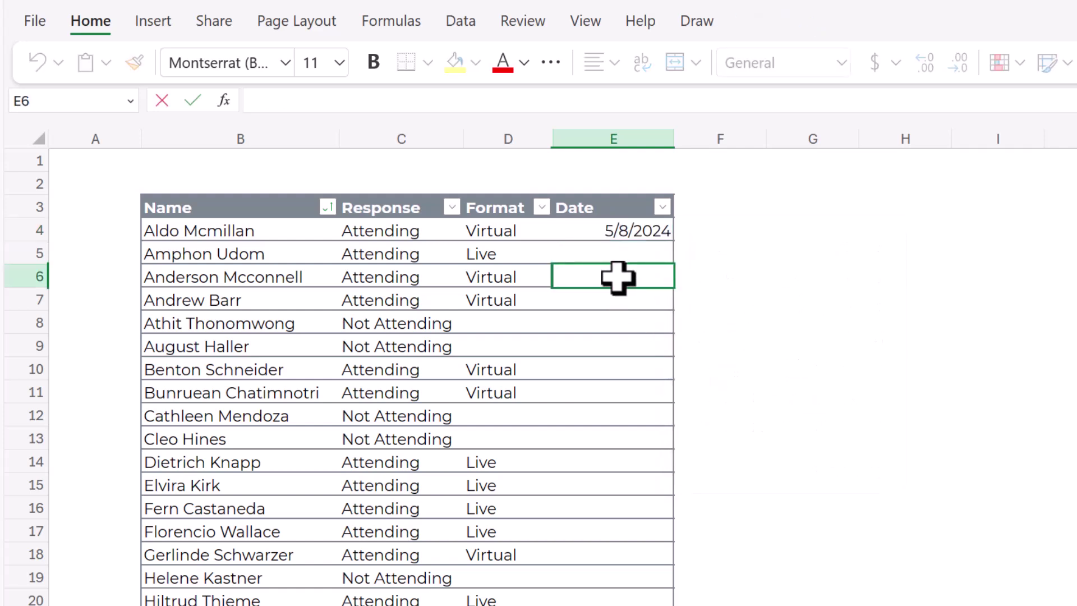
Apply the Short Date number format to the Date column's cells.
{"action": "left_click", "coordinate": [750, 364]}
{"action": "left_click", "coordinate": [627, 233]}
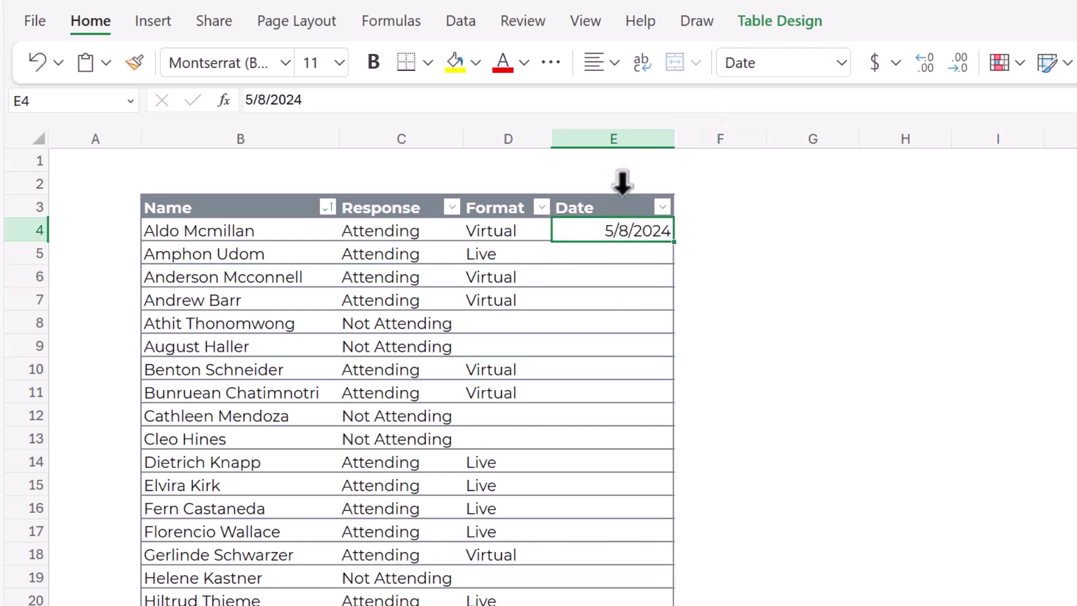
{"action": "left_click", "coordinate": [623, 182]}
{"action": "left_click", "coordinate": [820, 62]}
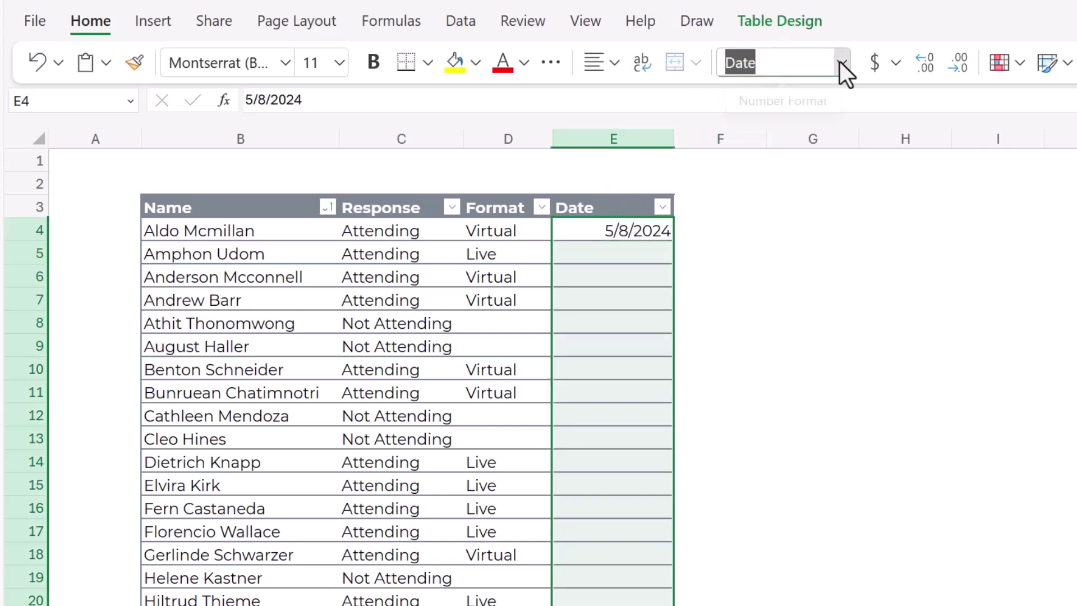
{"action": "left_click", "coordinate": [841, 63]}
{"action": "left_click", "coordinate": [793, 230]}
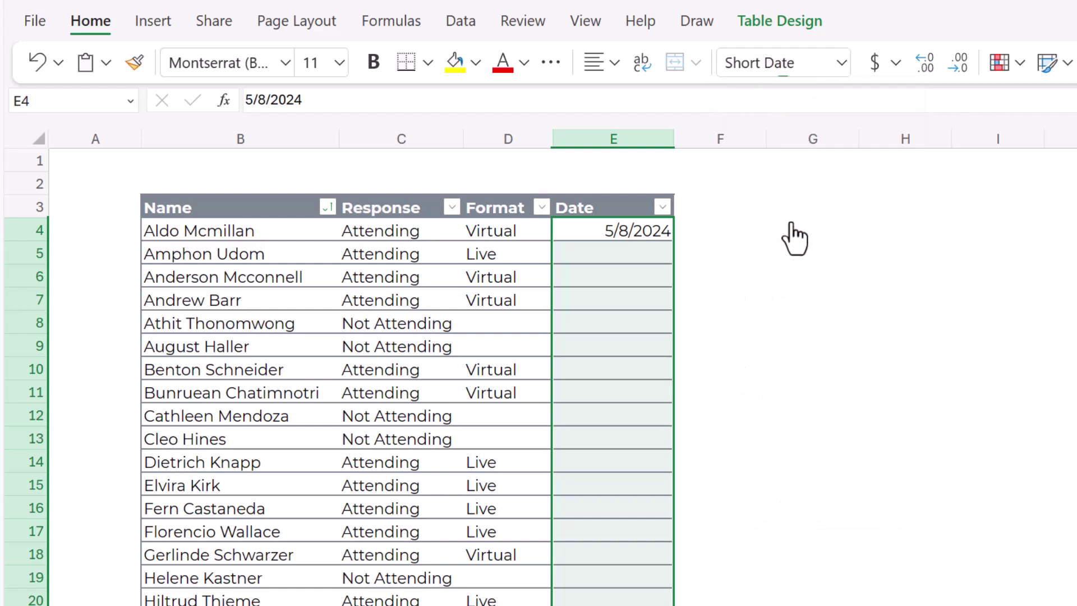
Pick May 6 for E7, May 11 for E5 and May 2 for E6 from the date picker.
{"action": "left_click", "coordinate": [604, 318]}
{"action": "double_click", "coordinate": [609, 300]}
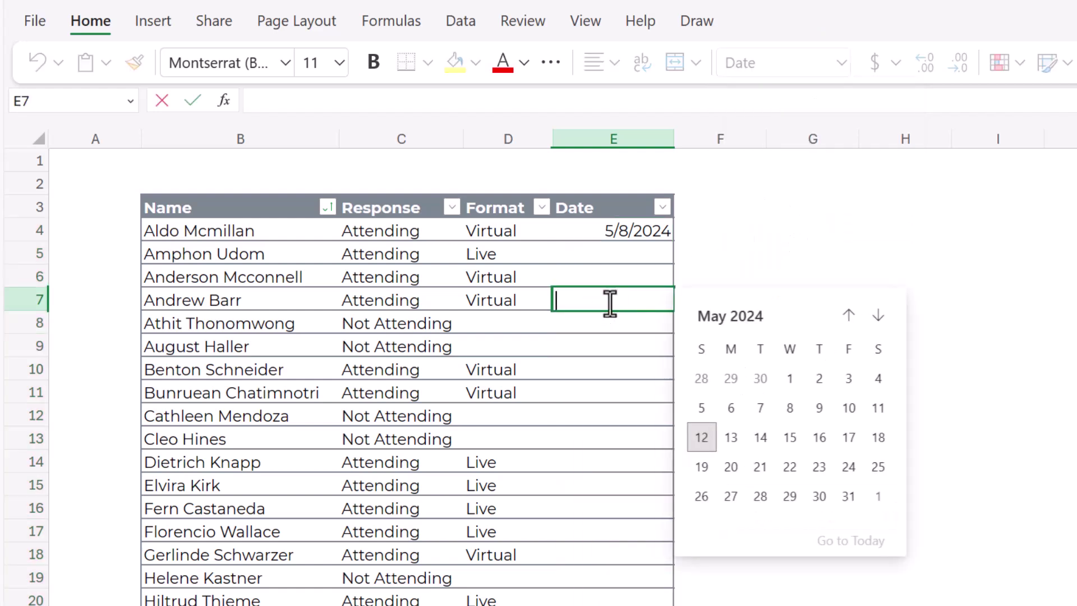
{"action": "left_click", "coordinate": [731, 409]}
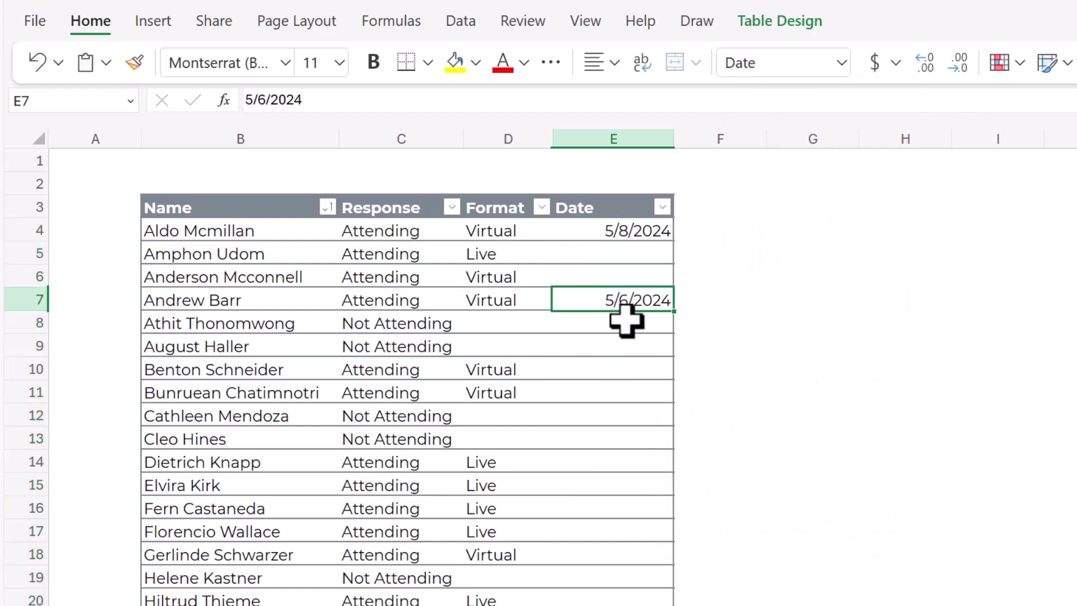
{"action": "double_click", "coordinate": [630, 253]}
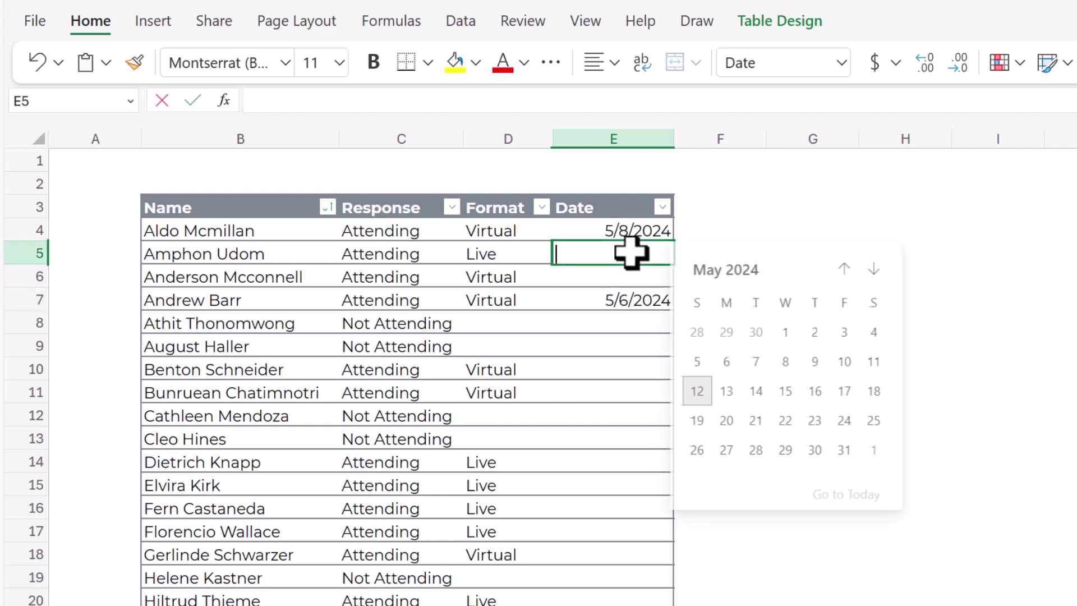
{"action": "left_click", "coordinate": [885, 365]}
{"action": "double_click", "coordinate": [623, 279]}
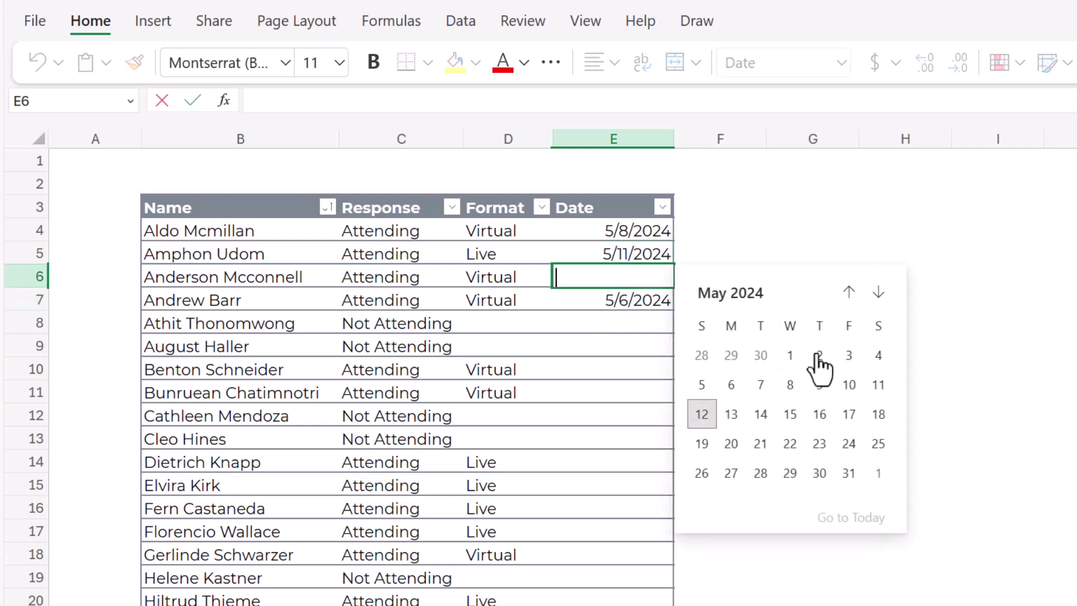
{"action": "left_click", "coordinate": [819, 359]}
Pick May 7 for E8 from the date picker and check the entered date.
{"action": "left_click", "coordinate": [632, 319]}
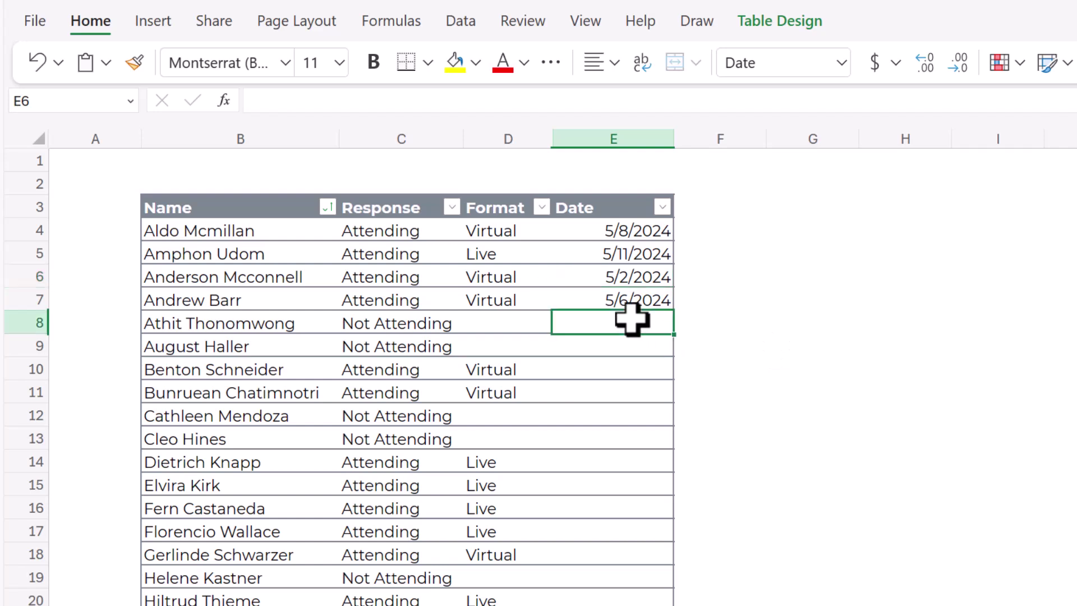
{"action": "double_click", "coordinate": [632, 323]}
{"action": "left_click", "coordinate": [759, 430]}
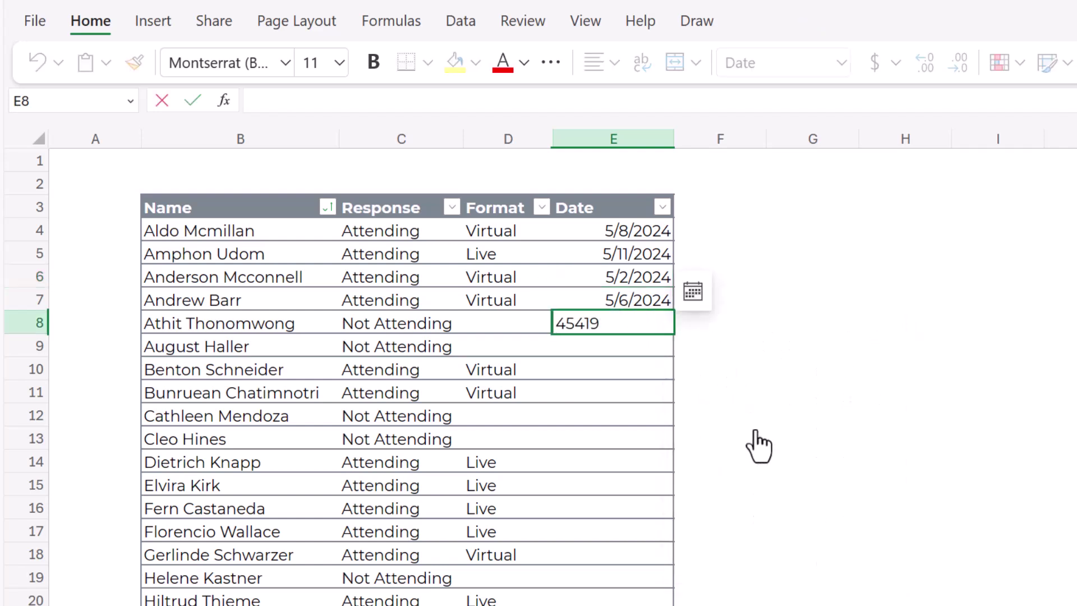
{"action": "left_click", "coordinate": [619, 346]}
{"action": "left_click", "coordinate": [762, 353]}
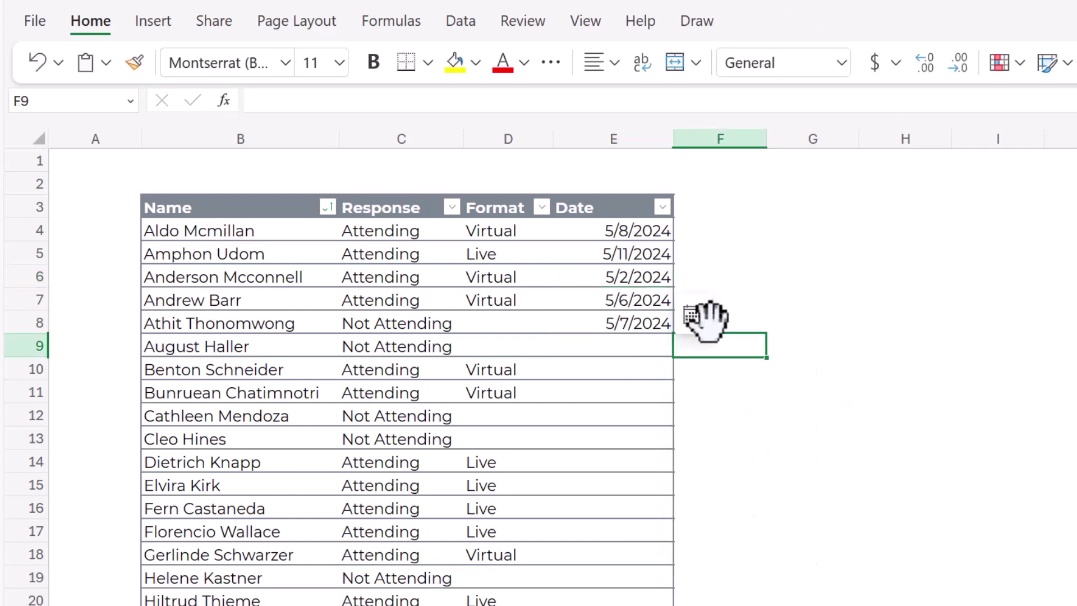
{"action": "left_click", "coordinate": [637, 320]}
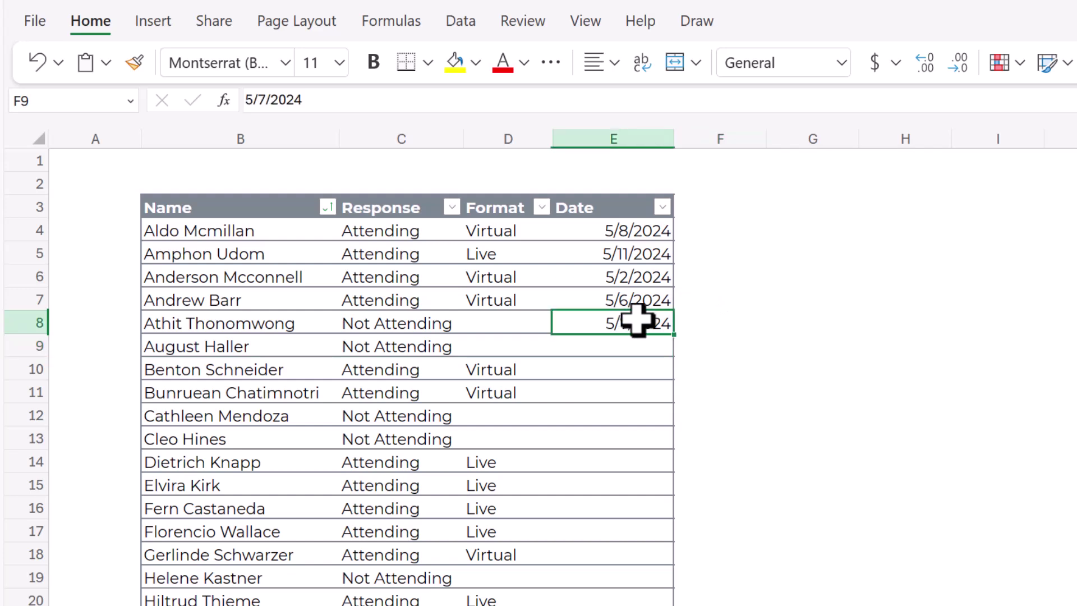
{"action": "left_click", "coordinate": [730, 321]}
{"action": "left_click", "coordinate": [758, 255]}
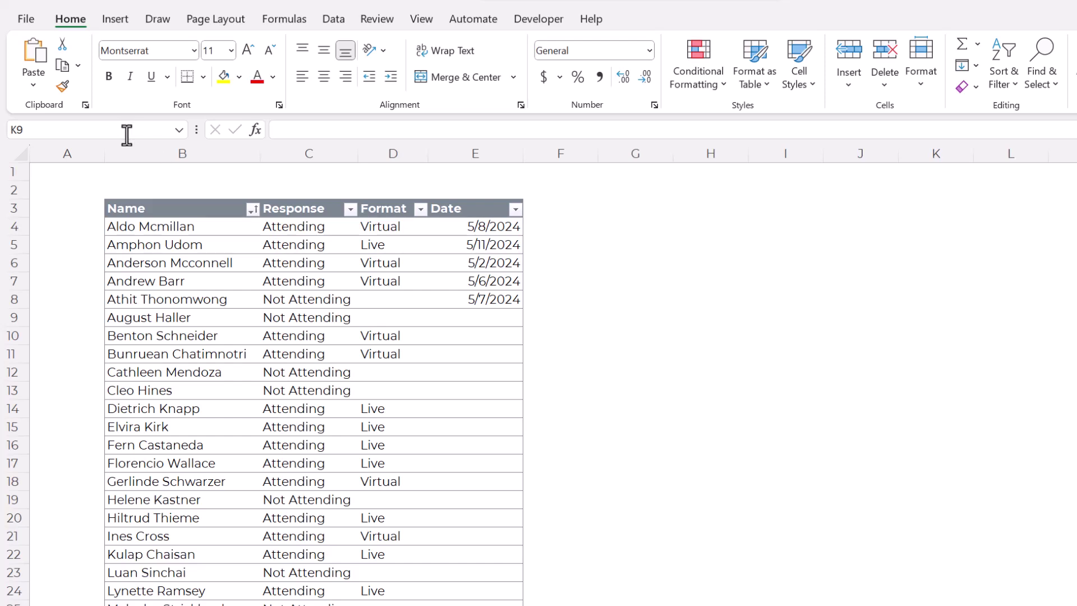
Search Add-ins for 'mini cla' and add Mini Calendar and Date Picker.
{"action": "left_click", "coordinate": [542, 311]}
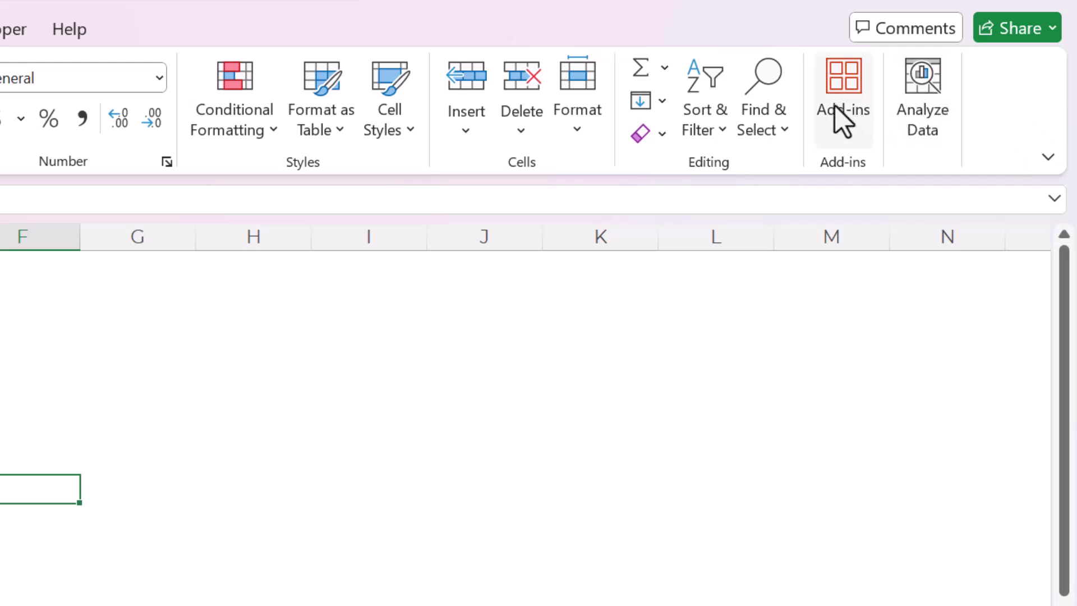
{"action": "left_click", "coordinate": [849, 100]}
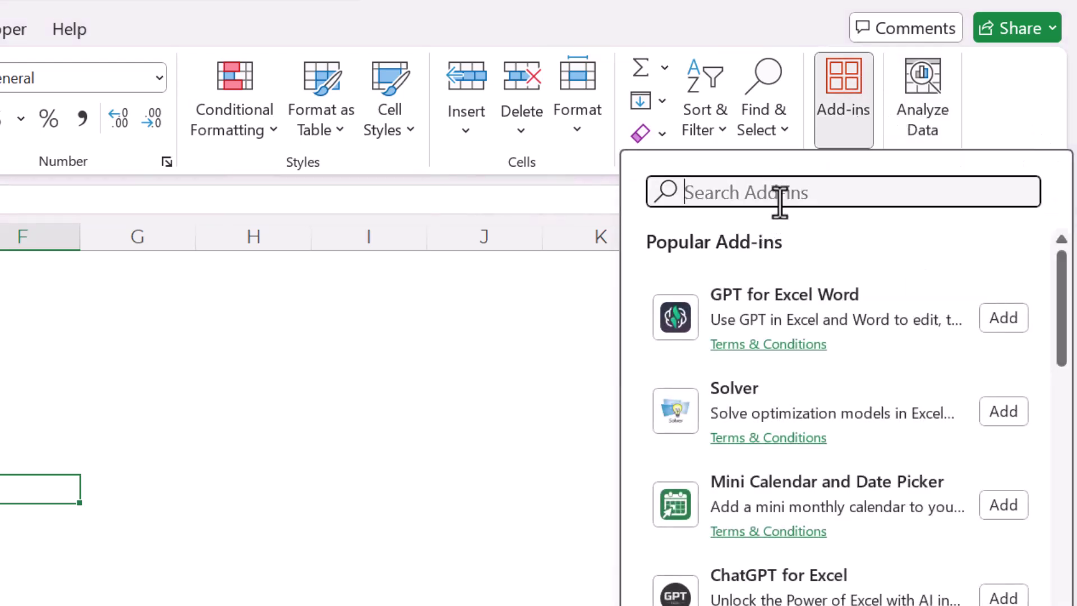
{"action": "type", "text": "mini cla"}
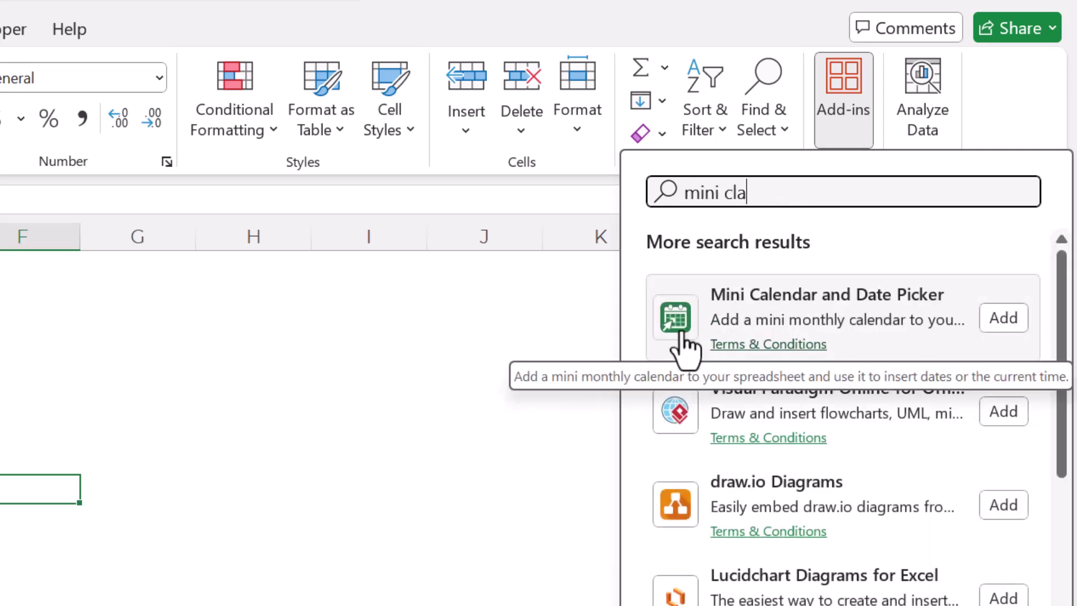
{"action": "left_click", "coordinate": [1001, 318]}
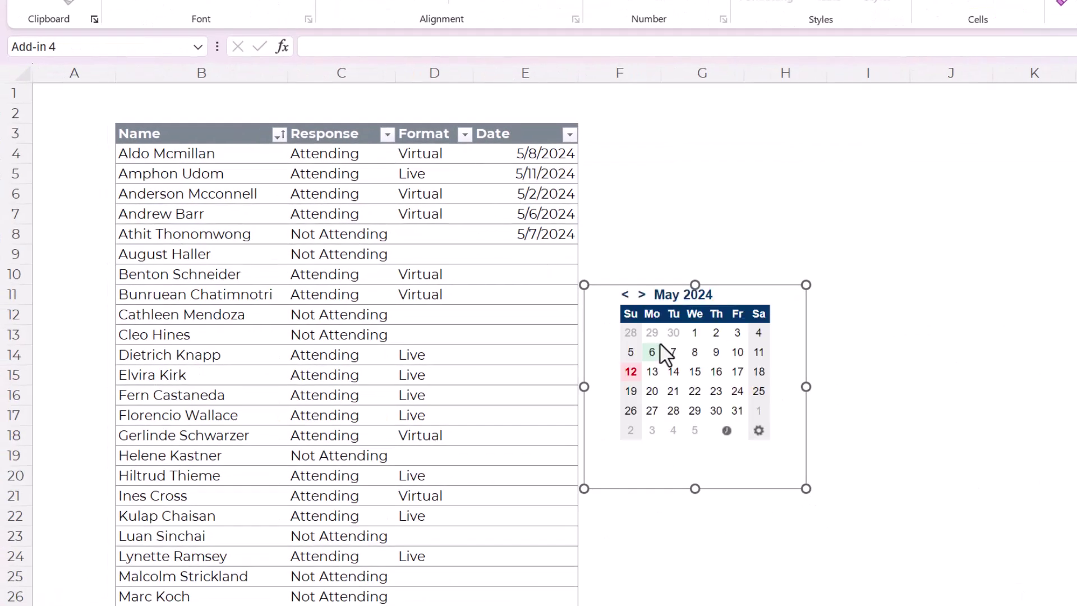
Move the Mini Calendar add-in up beside the attendee table.
{"action": "left_click_drag", "start_coordinate": [791, 342], "coordinate": [790, 240]}
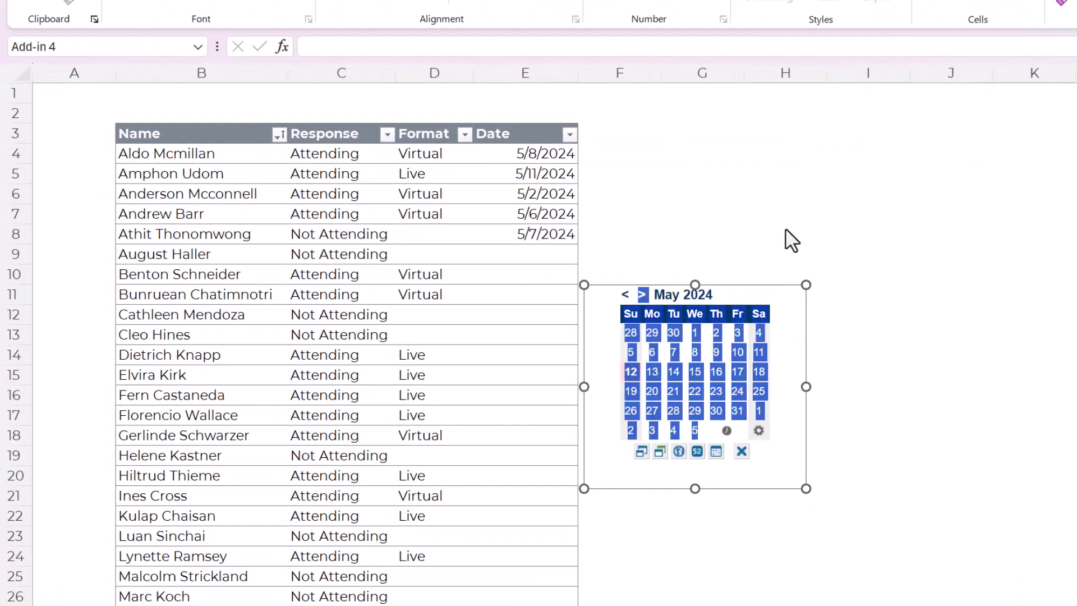
{"action": "left_click", "coordinate": [859, 283]}
{"action": "left_click", "coordinate": [784, 408]}
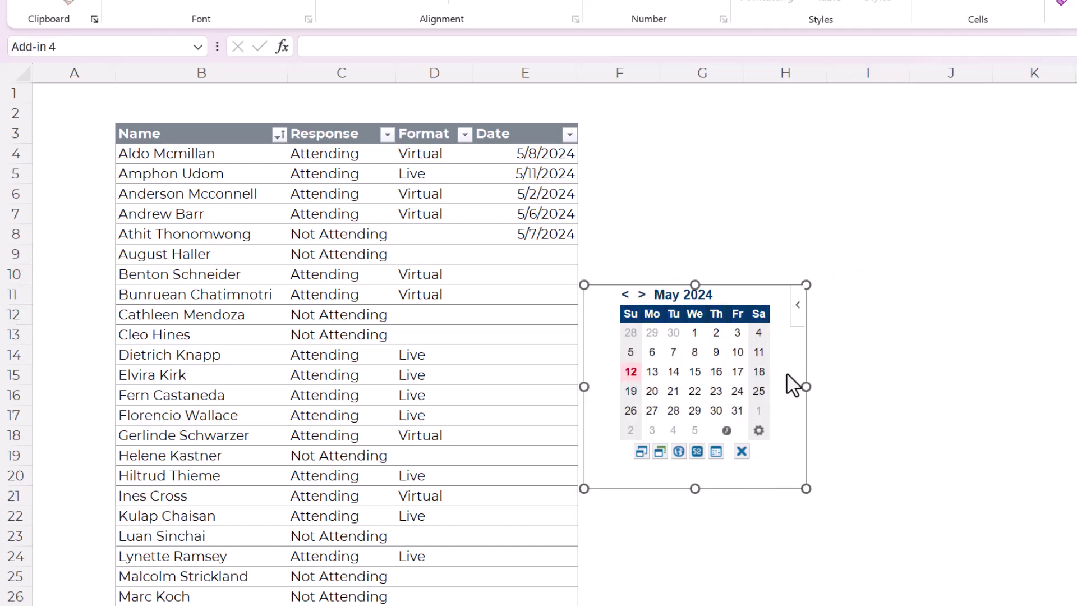
{"action": "left_click_drag", "start_coordinate": [796, 368], "coordinate": [779, 233]}
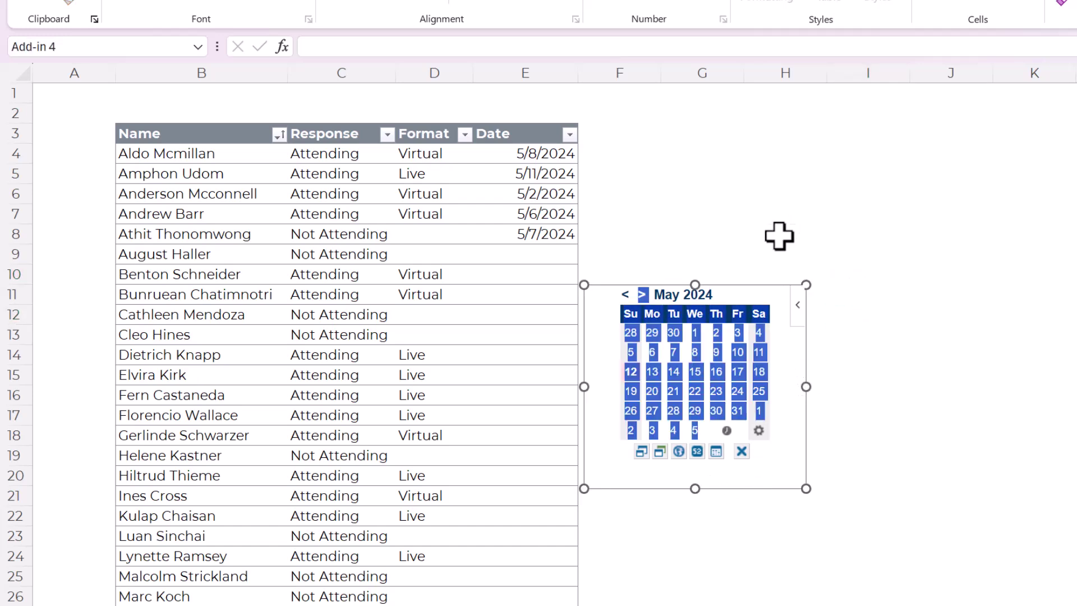
{"action": "left_click", "coordinate": [599, 362]}
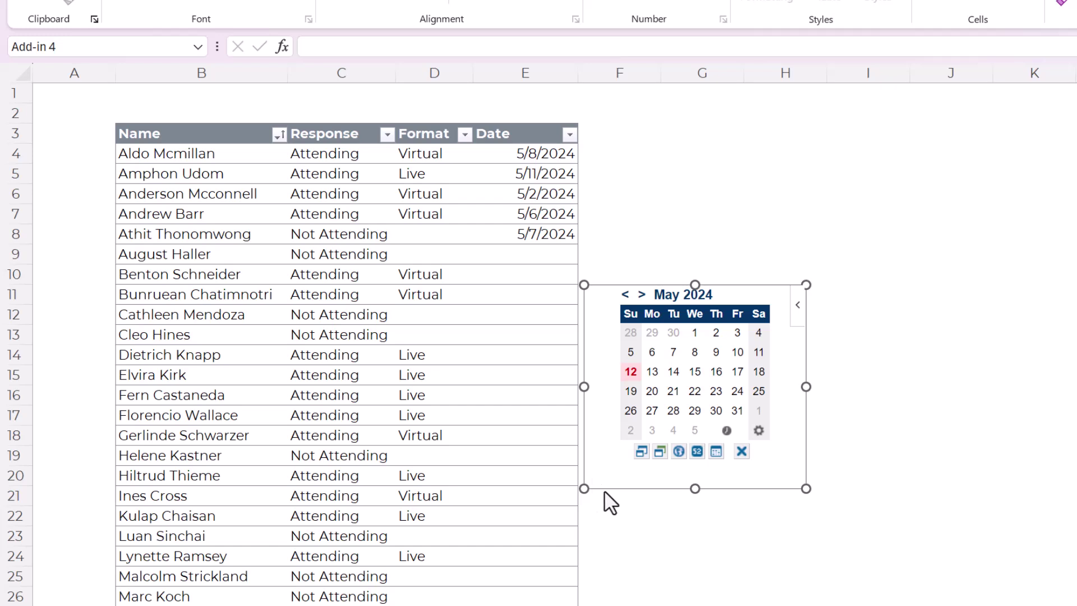
{"action": "left_click_drag", "start_coordinate": [605, 492], "coordinate": [627, 362]}
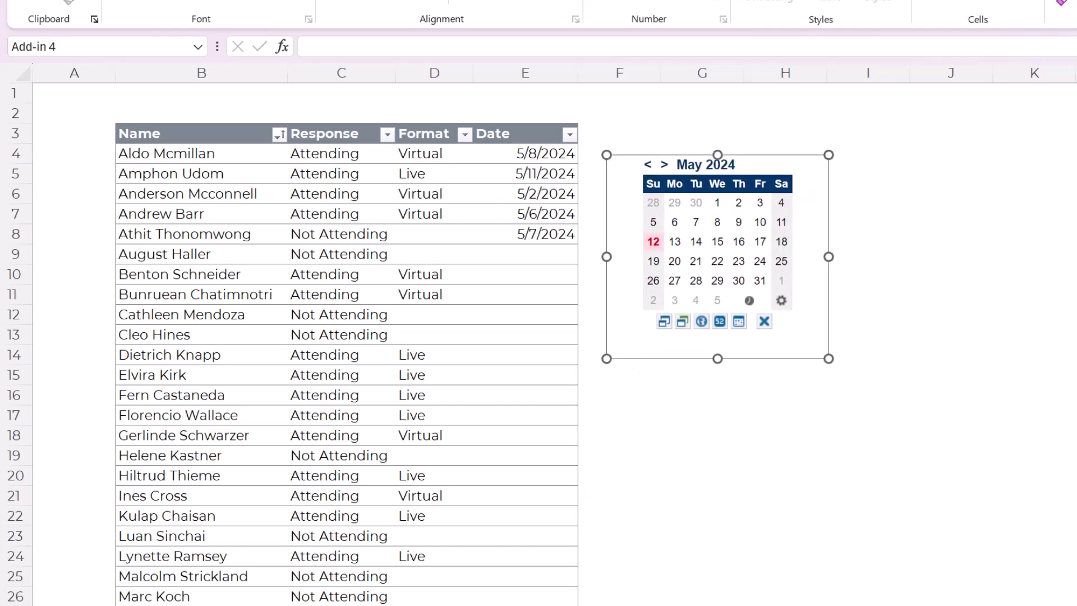
Enter May 15 into E9 and May 21 into E10 using the calendar.
{"action": "left_click", "coordinate": [537, 259]}
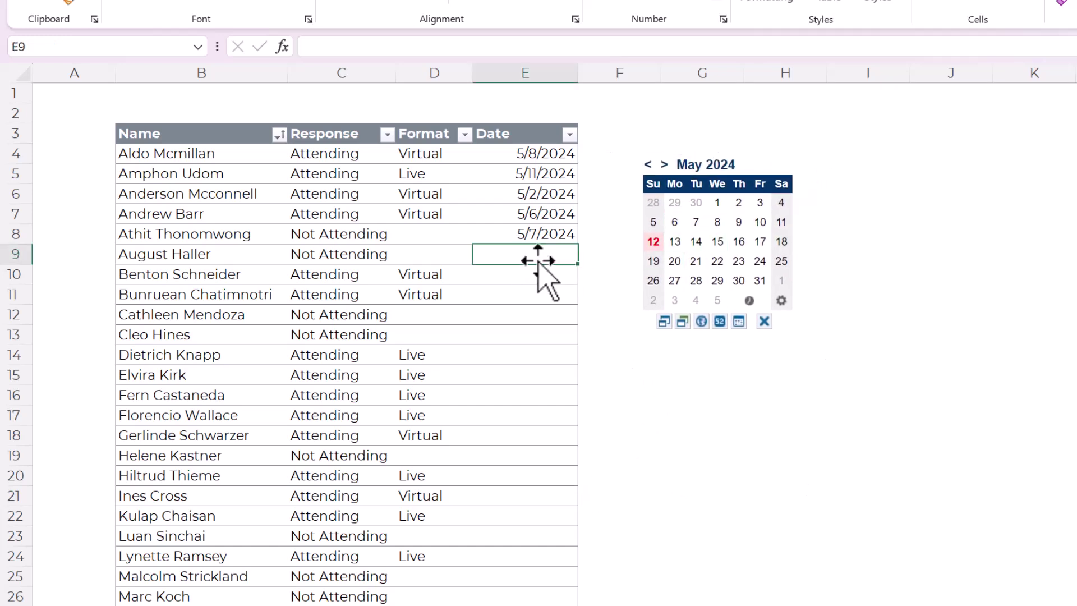
{"action": "left_click", "coordinate": [719, 251]}
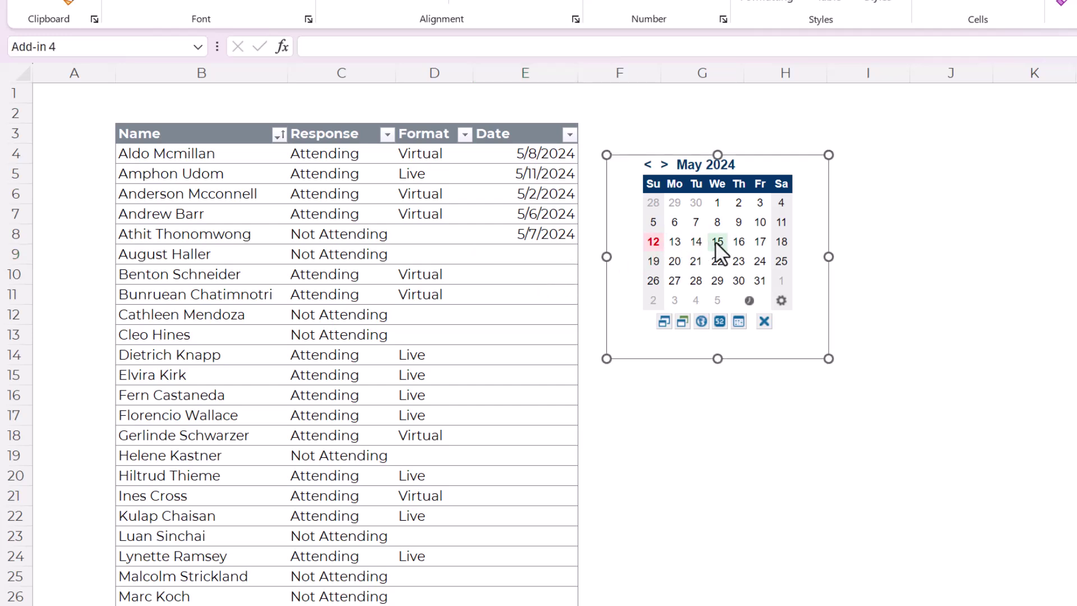
{"action": "left_click", "coordinate": [530, 274]}
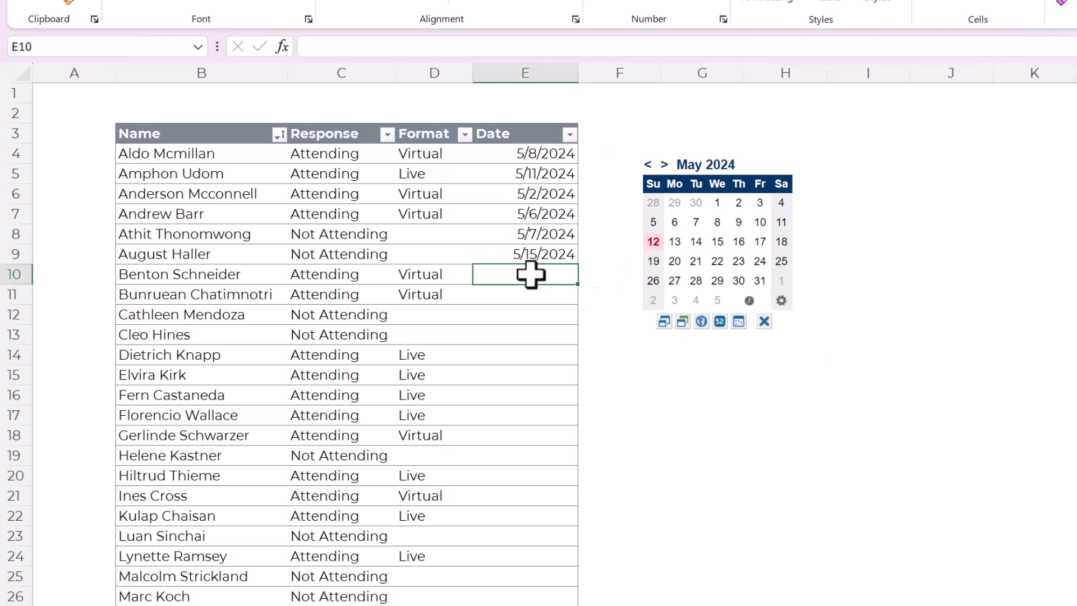
{"action": "left_click", "coordinate": [694, 262]}
Give E11 April 17, then overwrite it with February 7, 2024.
{"action": "left_click", "coordinate": [532, 294]}
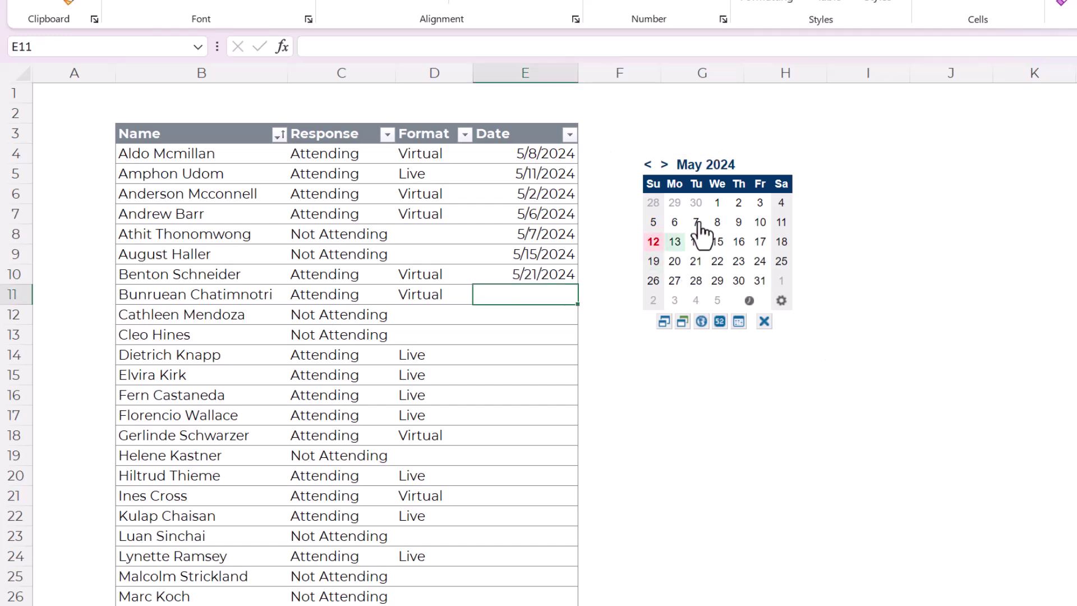
{"action": "left_click", "coordinate": [648, 166]}
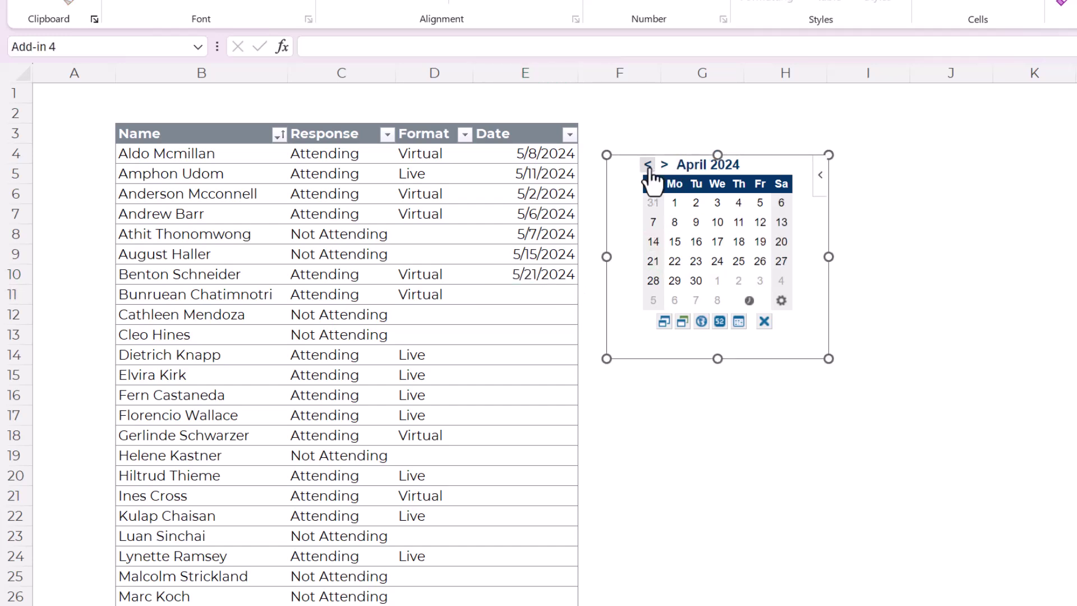
{"action": "left_click", "coordinate": [491, 297]}
{"action": "left_click", "coordinate": [721, 252]}
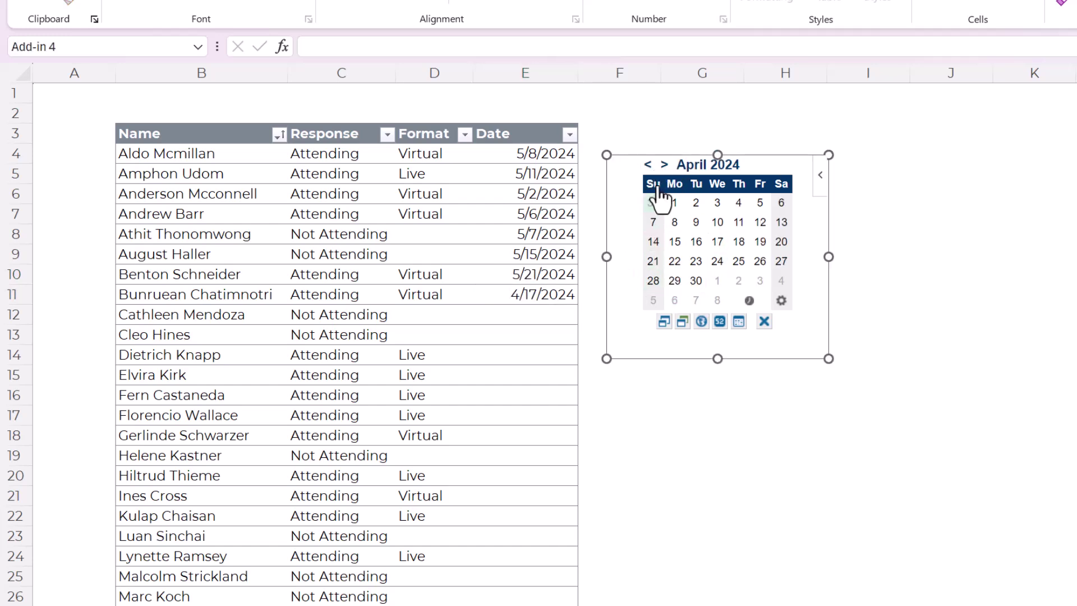
{"action": "double_click", "coordinate": [648, 166]}
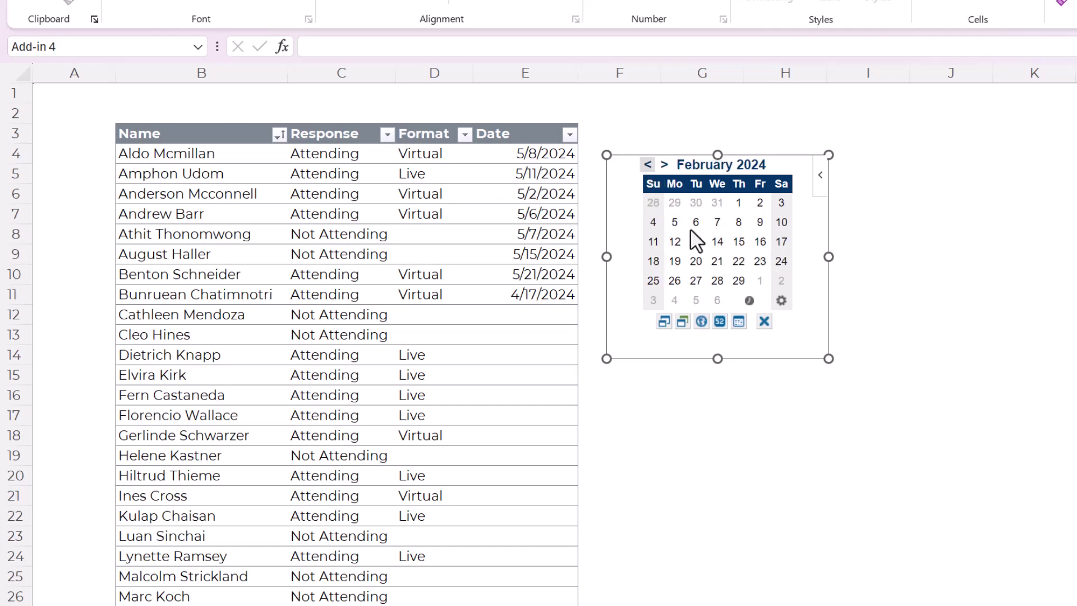
{"action": "left_click", "coordinate": [717, 225]}
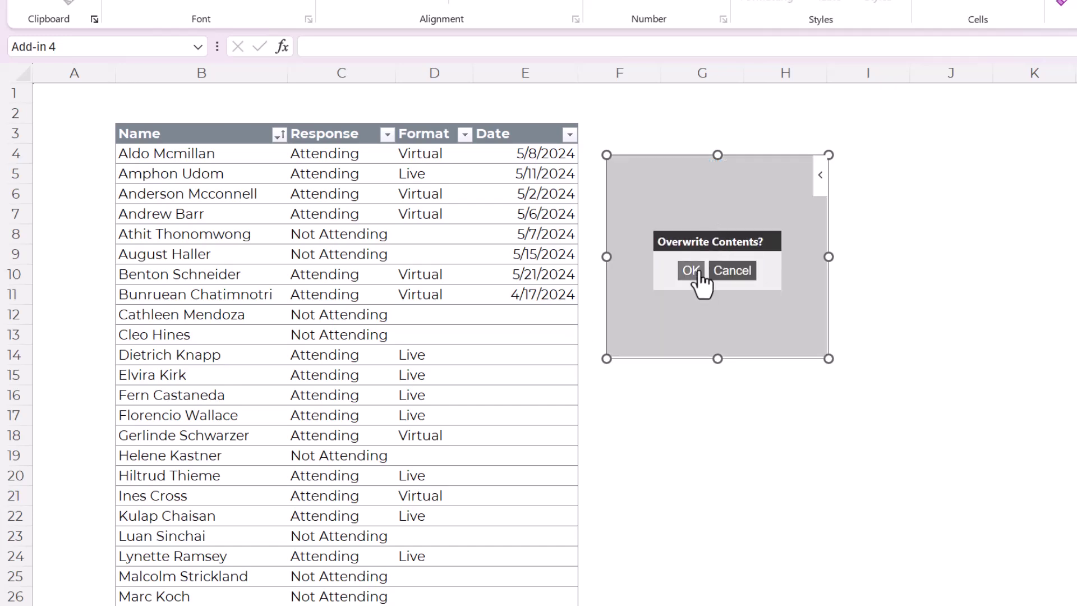
{"action": "left_click", "coordinate": [694, 272]}
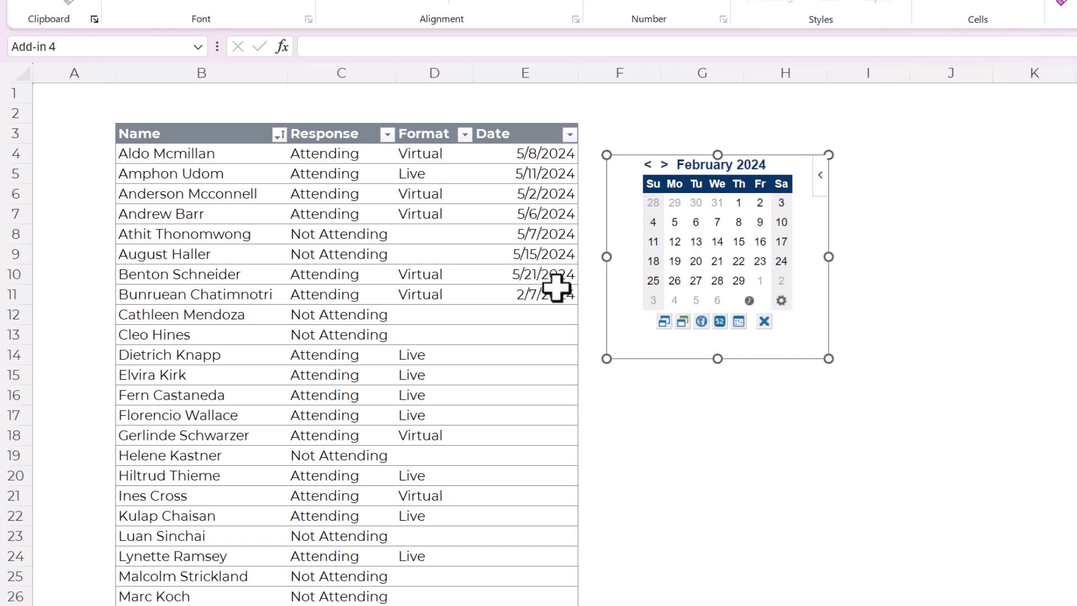
{"action": "left_click", "coordinate": [552, 320]}
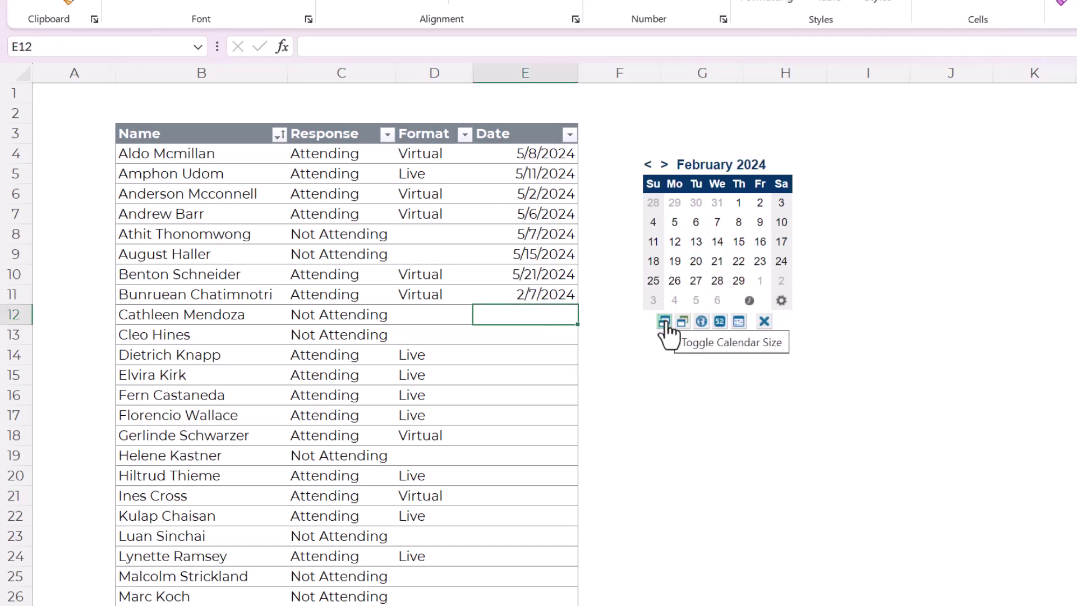
Toggle the calendar's size and cycle its colour themes back to dark blue.
{"action": "left_click", "coordinate": [665, 322]}
{"action": "left_click", "coordinate": [665, 280]}
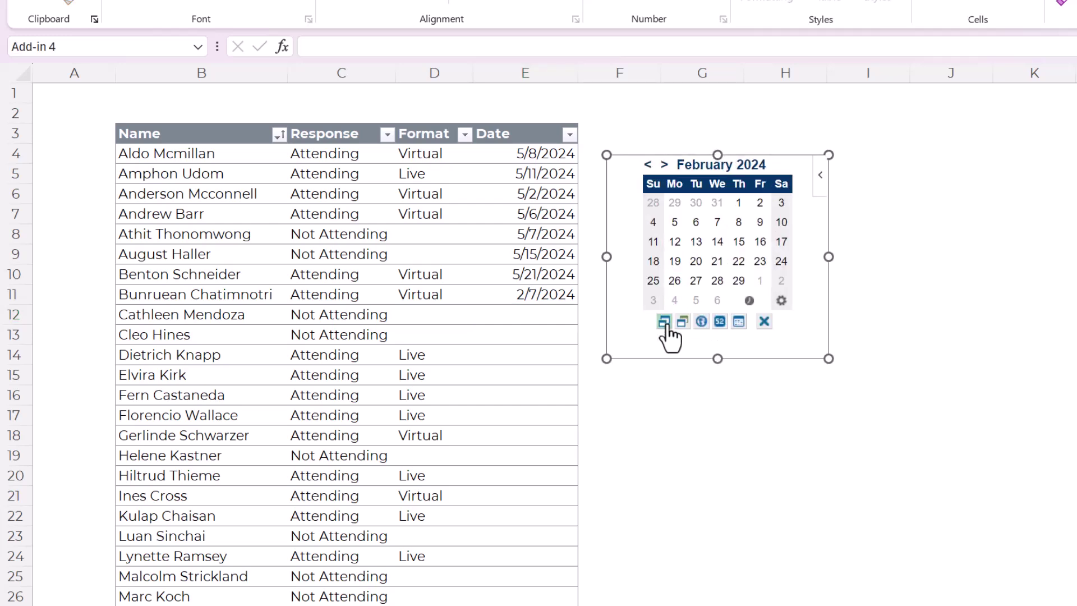
{"action": "left_click", "coordinate": [682, 322]}
{"action": "left_click", "coordinate": [681, 322]}
{"action": "left_click", "coordinate": [682, 322]}
{"action": "left_click", "coordinate": [682, 322]}
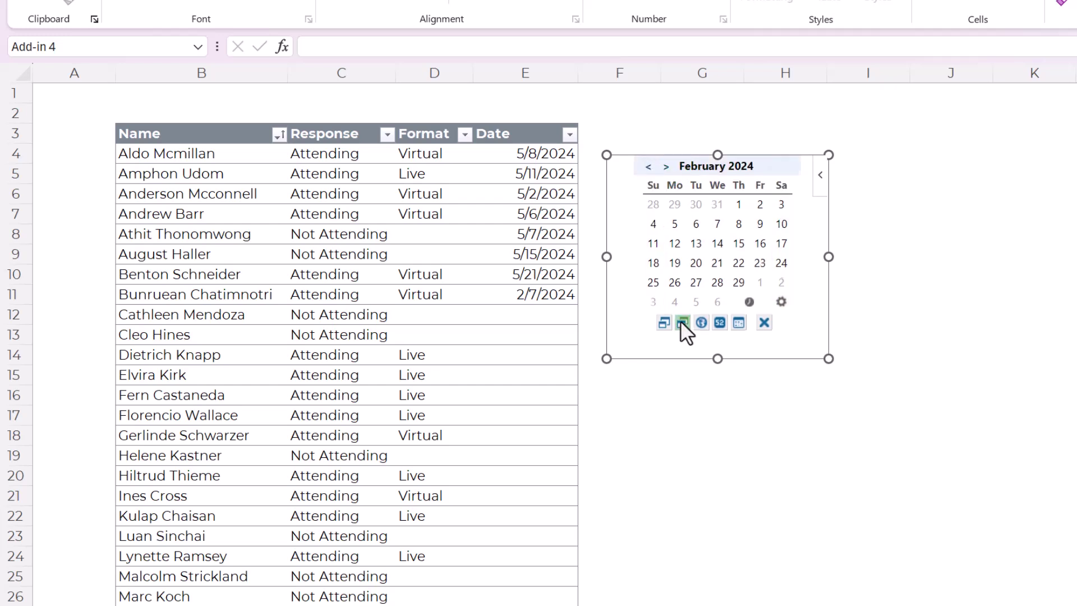
{"action": "left_click", "coordinate": [682, 322]}
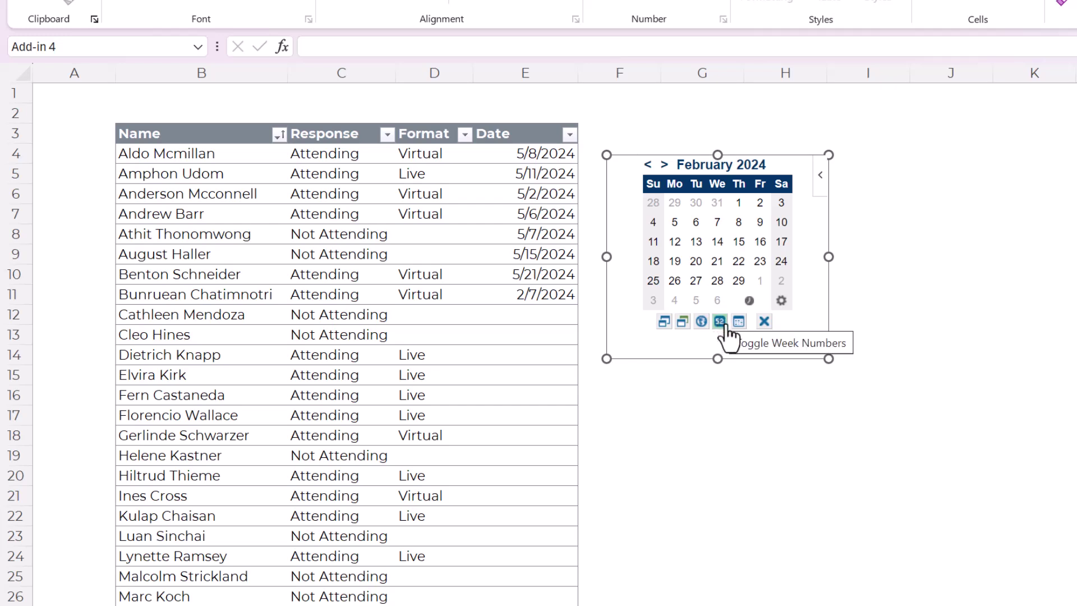
Cycle the calendar's first day of the week, ending on a Sunday-first layout.
{"action": "left_click", "coordinate": [701, 322]}
{"action": "left_click", "coordinate": [701, 333]}
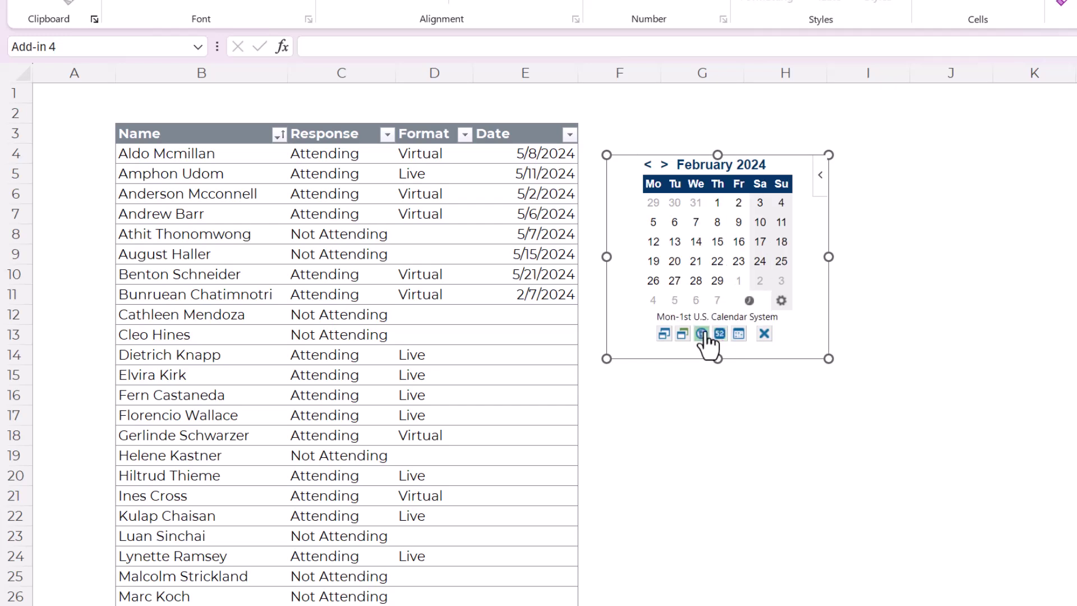
{"action": "left_click", "coordinate": [705, 329]}
{"action": "left_click", "coordinate": [705, 331]}
{"action": "left_click", "coordinate": [705, 331]}
{"action": "left_click", "coordinate": [705, 330]}
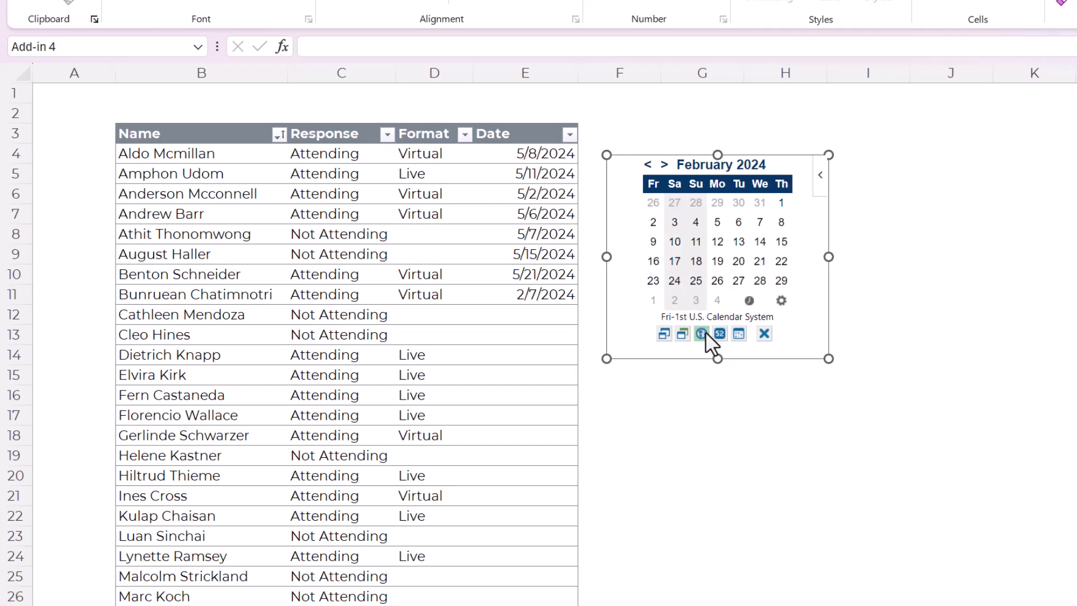
{"action": "left_click", "coordinate": [705, 331]}
Toggle week numbers, open and close Select Data, then hide the calendar settings.
{"action": "left_click", "coordinate": [719, 333]}
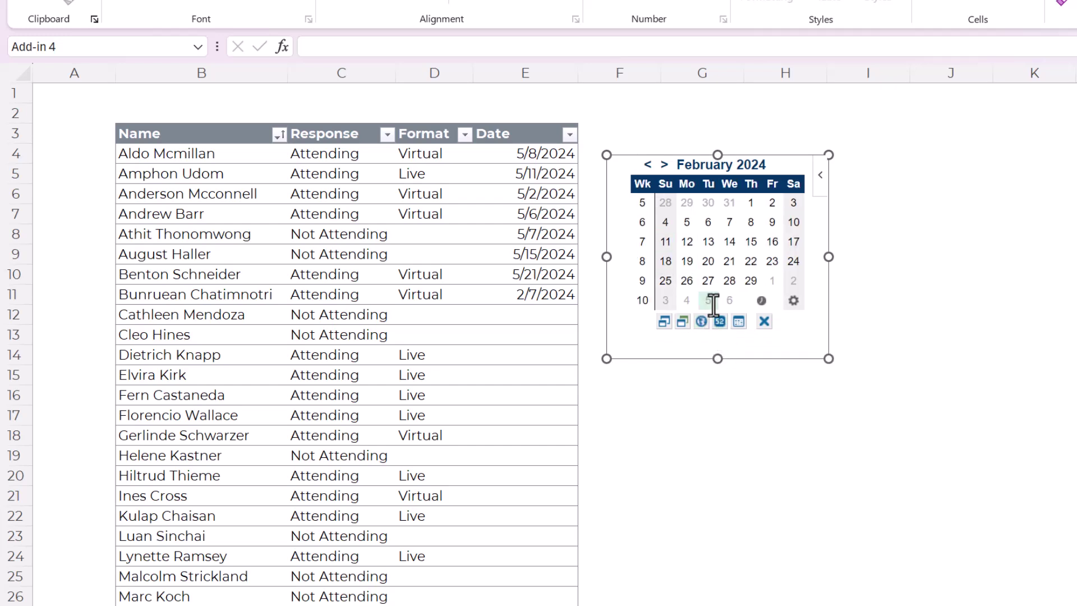
{"action": "left_click", "coordinate": [720, 321]}
{"action": "left_click", "coordinate": [738, 322]}
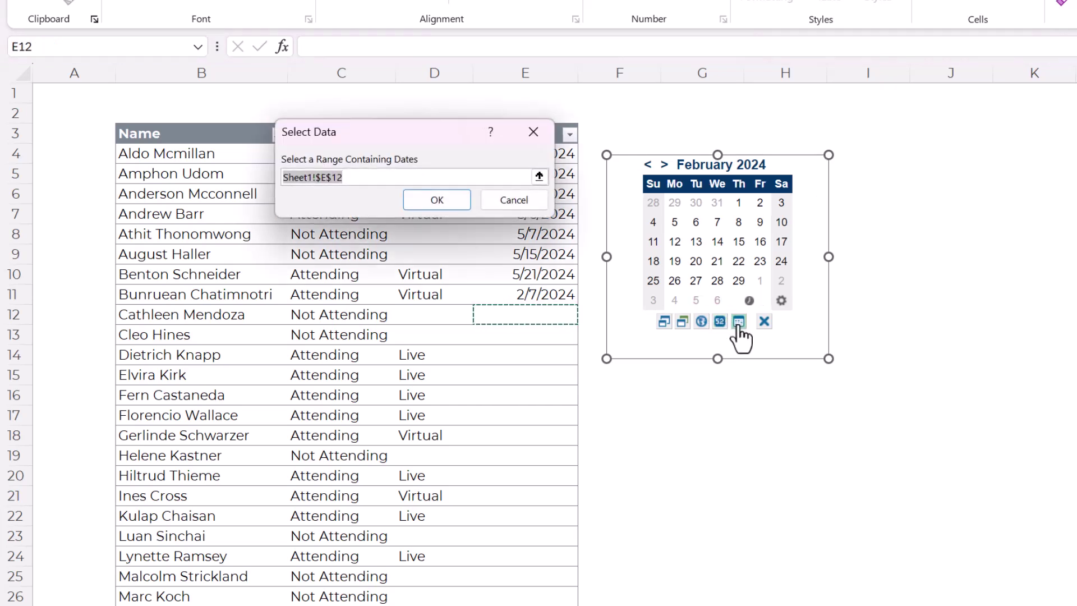
{"action": "left_click", "coordinate": [509, 198]}
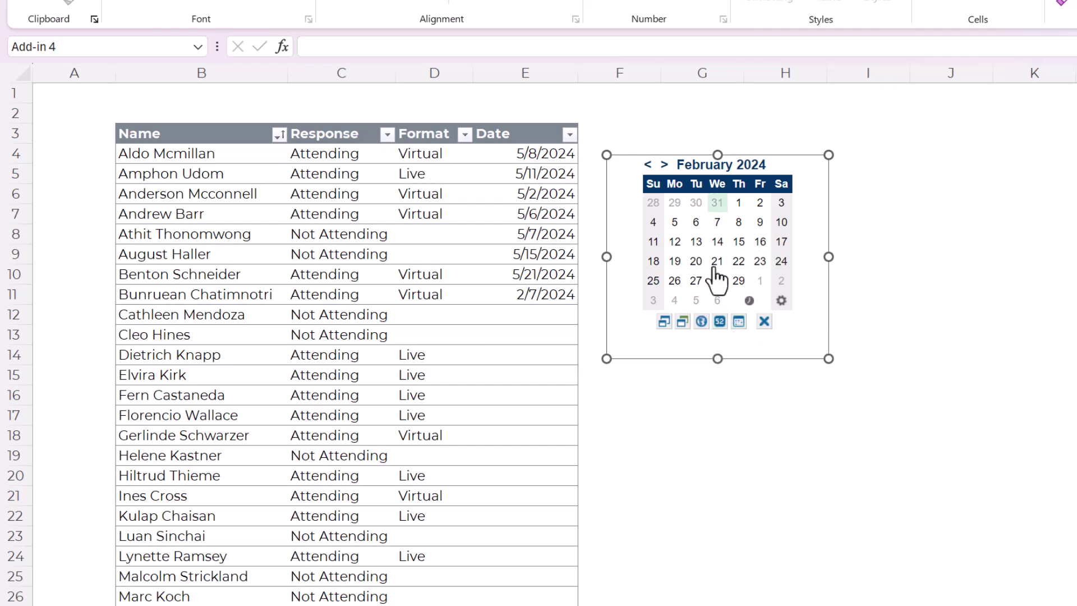
{"action": "left_click", "coordinate": [764, 322]}
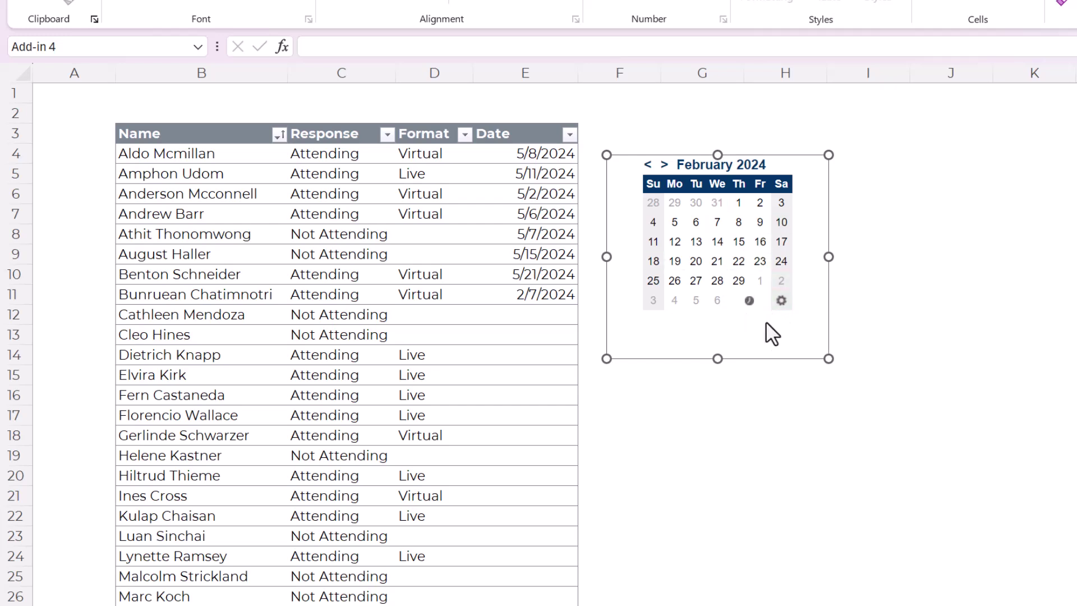
{"action": "left_click", "coordinate": [780, 301]}
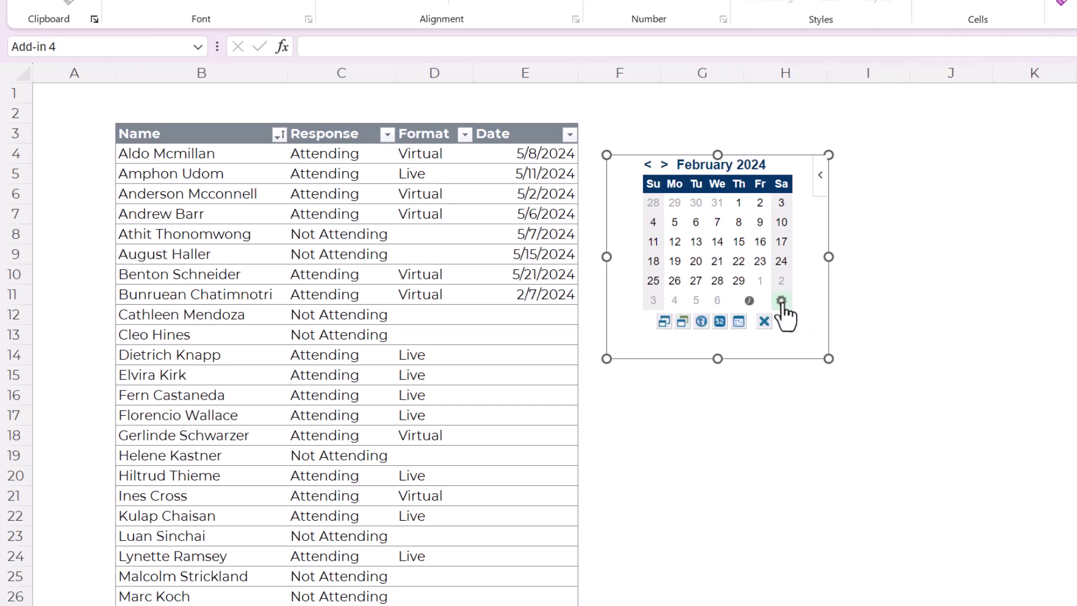
{"action": "left_click", "coordinate": [764, 322]}
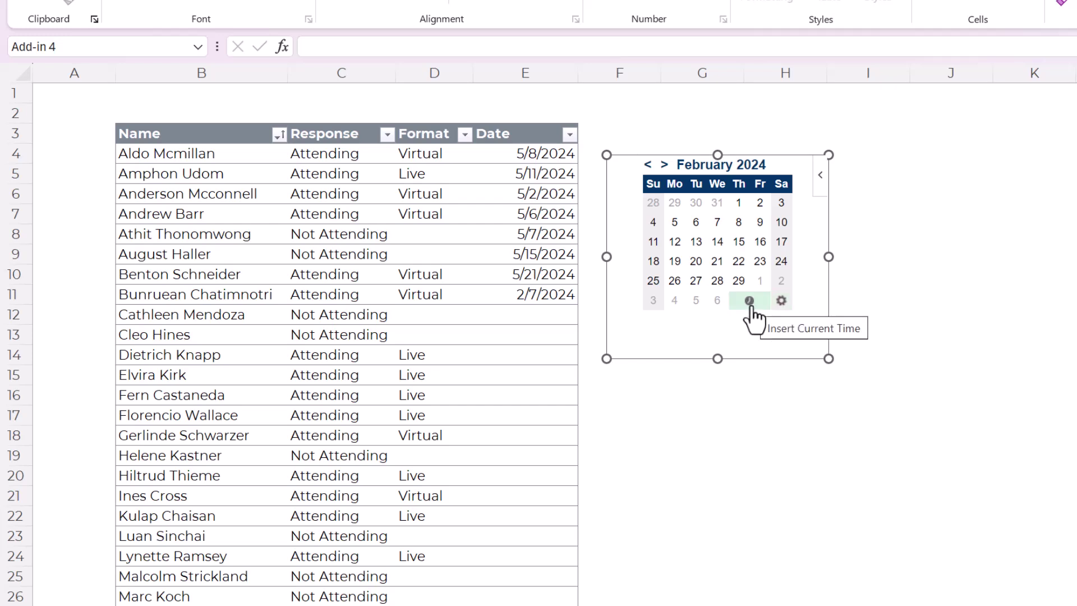
Insert the current time, 5:46 PM, into E12 from the calendar.
{"action": "left_click", "coordinate": [553, 316]}
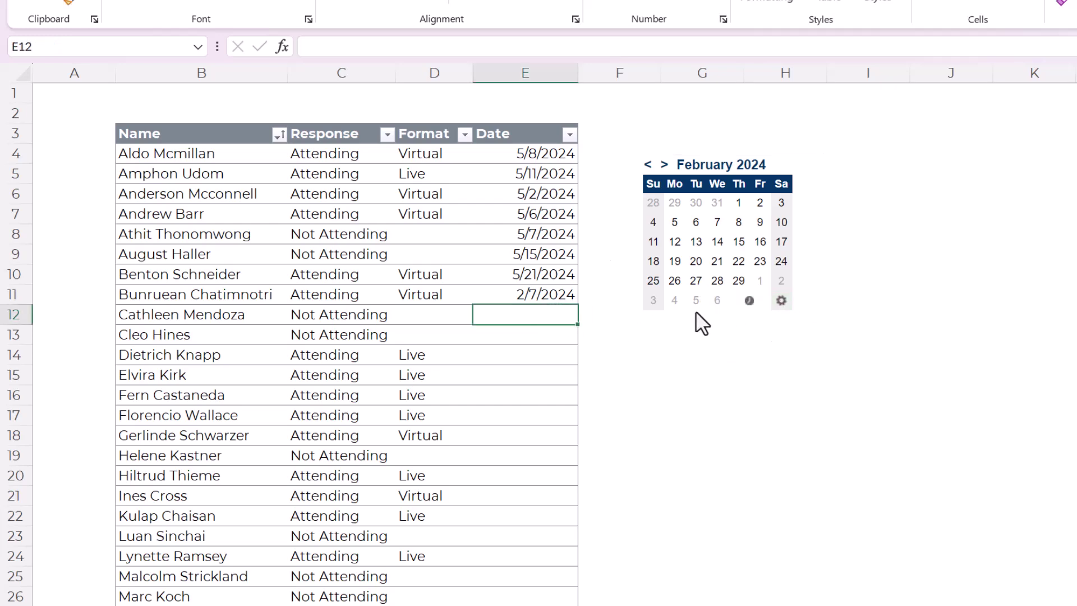
{"action": "left_click", "coordinate": [746, 305]}
{"action": "left_click", "coordinate": [535, 316]}
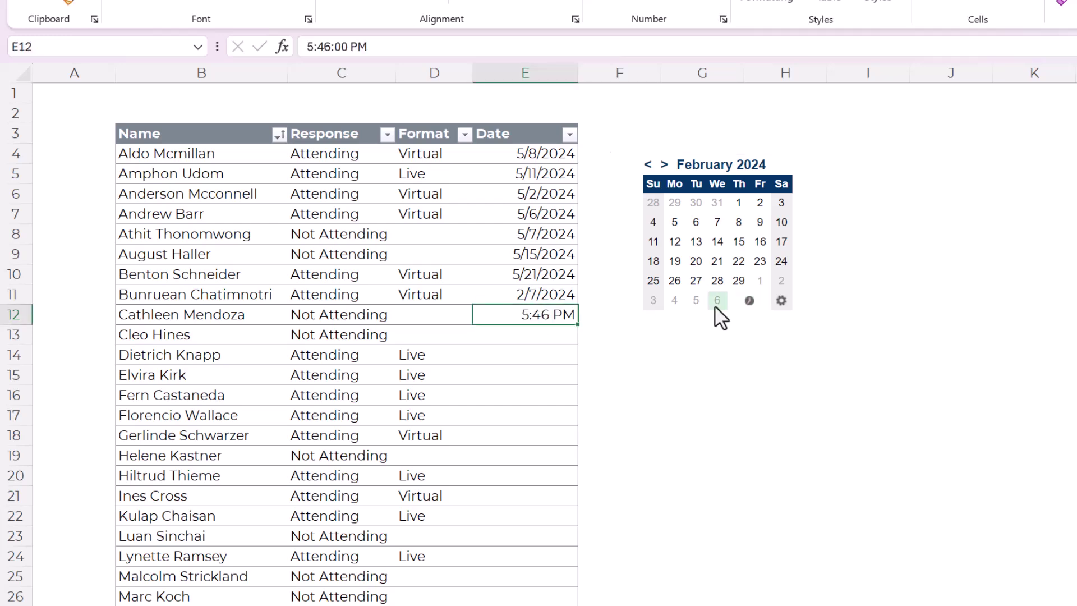
{"action": "left_click", "coordinate": [713, 334]}
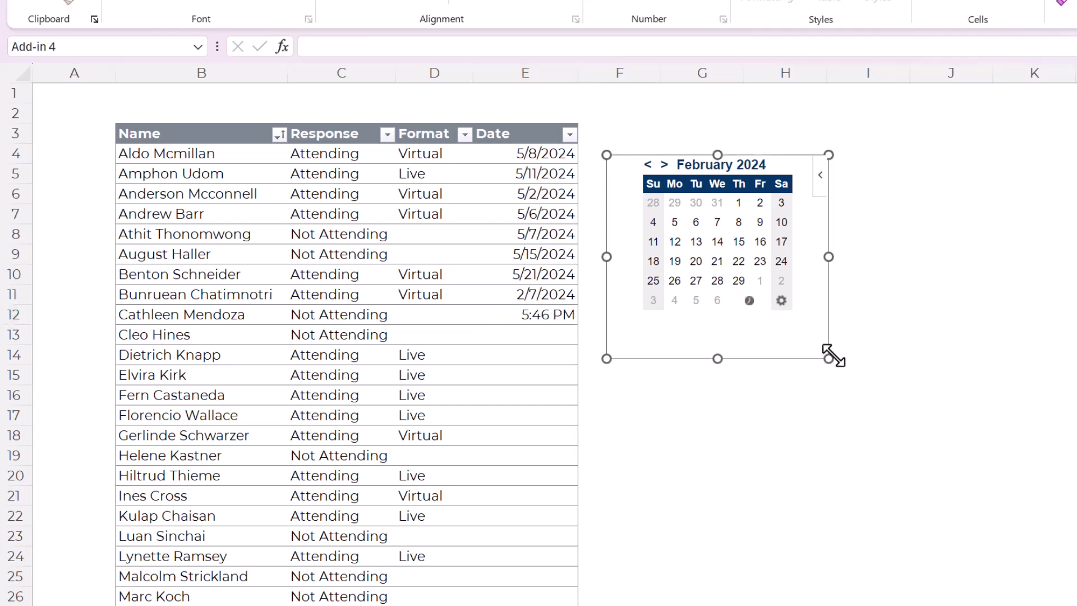
Resize the calendar frame larger, then shrink it to fit the calendar.
{"action": "left_click_drag", "start_coordinate": [824, 317], "coordinate": [811, 324]}
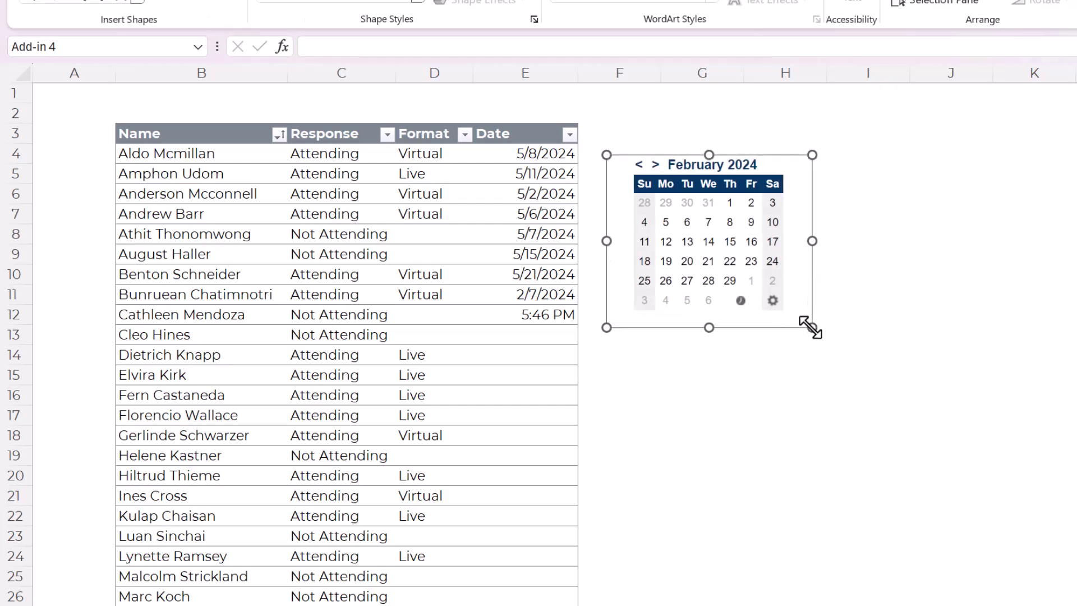
{"action": "left_click_drag", "start_coordinate": [811, 327], "coordinate": [891, 389]}
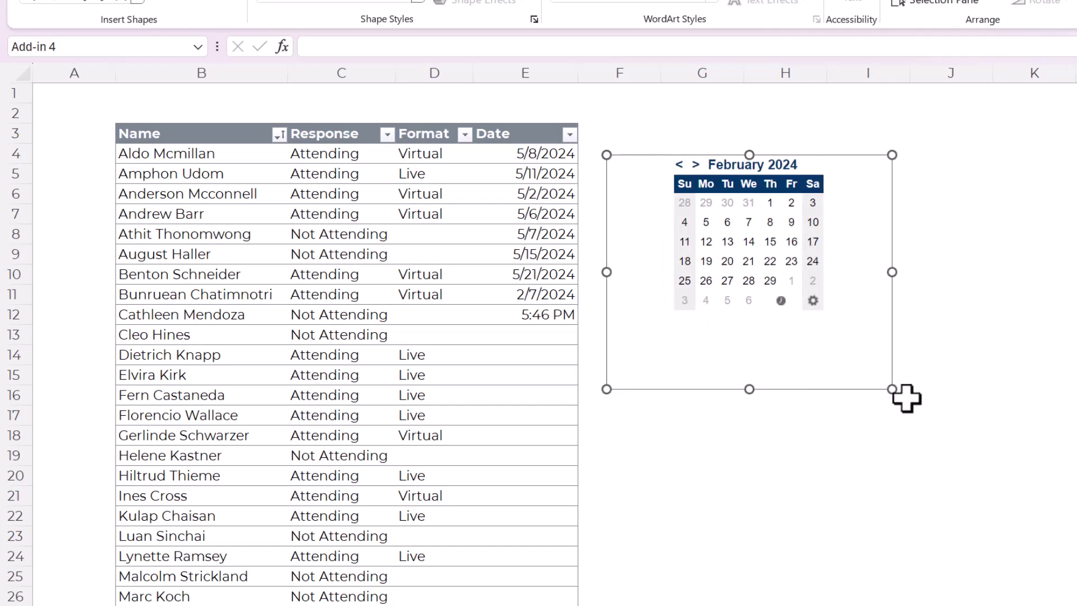
{"action": "left_click", "coordinate": [812, 305]}
{"action": "left_click", "coordinate": [695, 322]}
{"action": "left_click", "coordinate": [694, 282]}
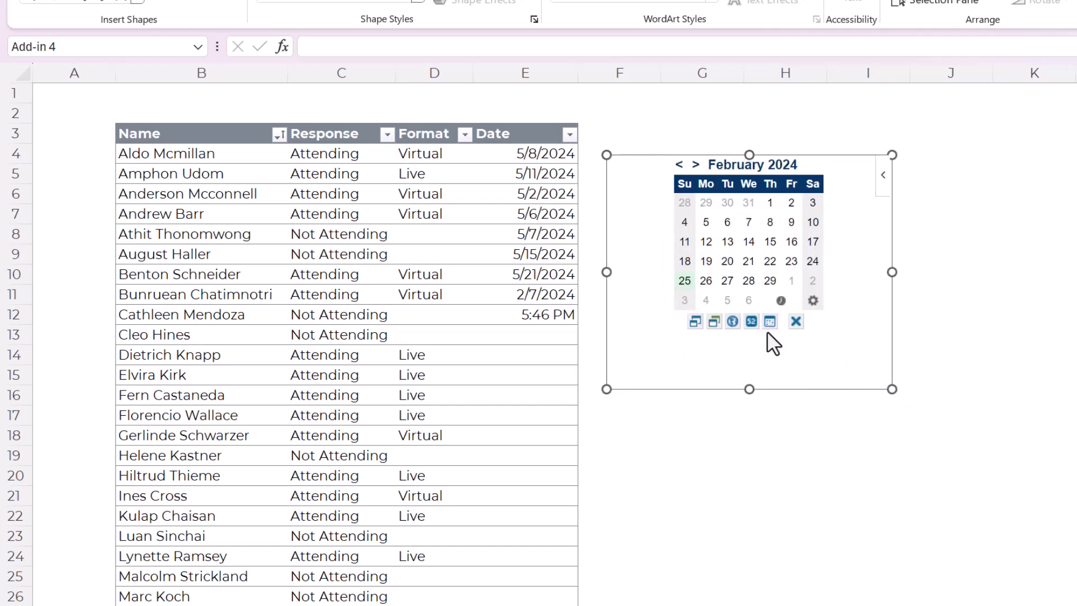
{"action": "left_click_drag", "start_coordinate": [892, 388], "coordinate": [800, 340]}
Close the calendar add-in's extra toolbar and clear its selection highlight.
{"action": "left_click", "coordinate": [861, 296]}
{"action": "left_click", "coordinate": [783, 322]}
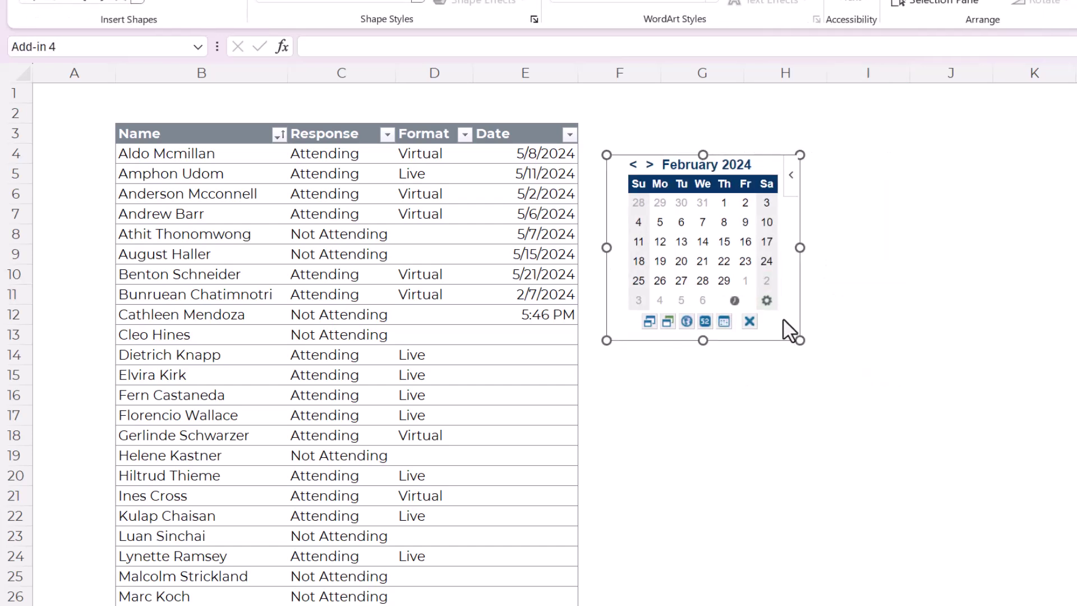
{"action": "left_click", "coordinate": [749, 321]}
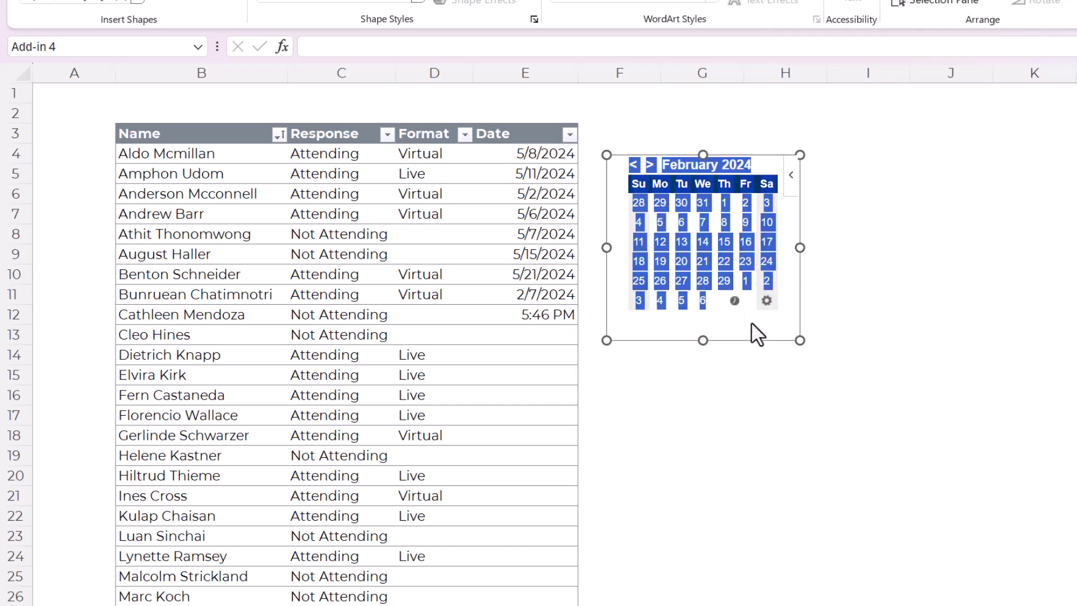
{"action": "left_click", "coordinate": [822, 320]}
{"action": "left_click", "coordinate": [716, 342]}
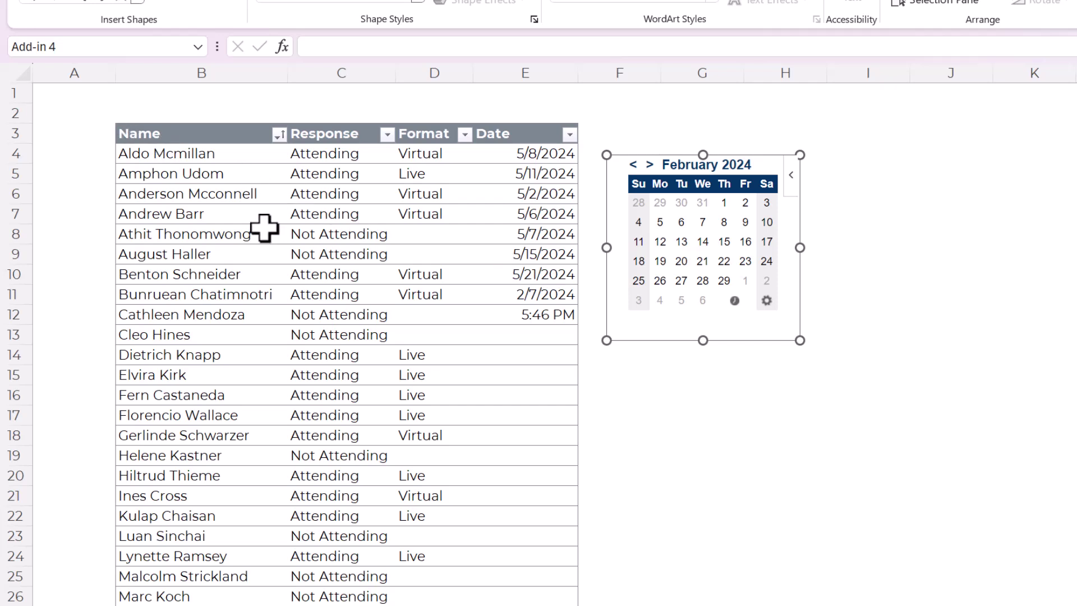
{"action": "left_click", "coordinate": [884, 255]}
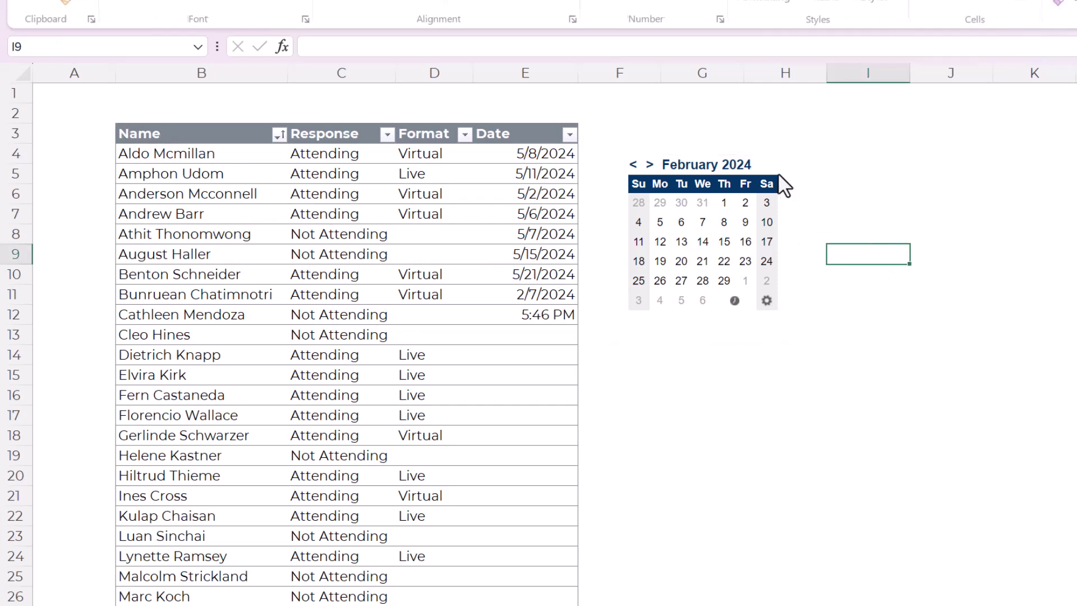
{"action": "left_click", "coordinate": [806, 151]}
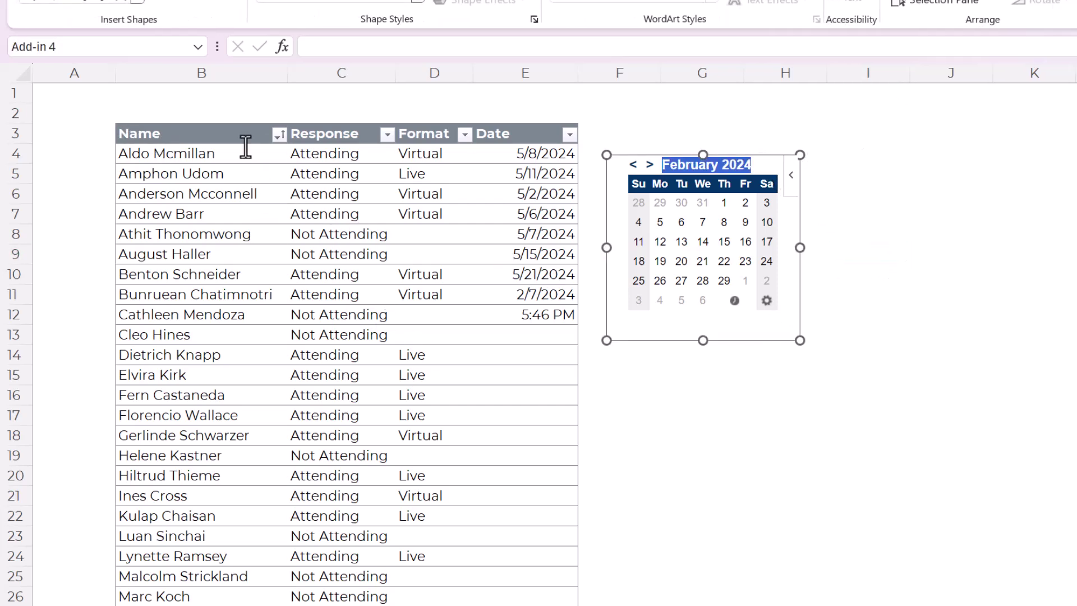
{"action": "left_click", "coordinate": [988, 259]}
{"action": "left_click", "coordinate": [734, 329]}
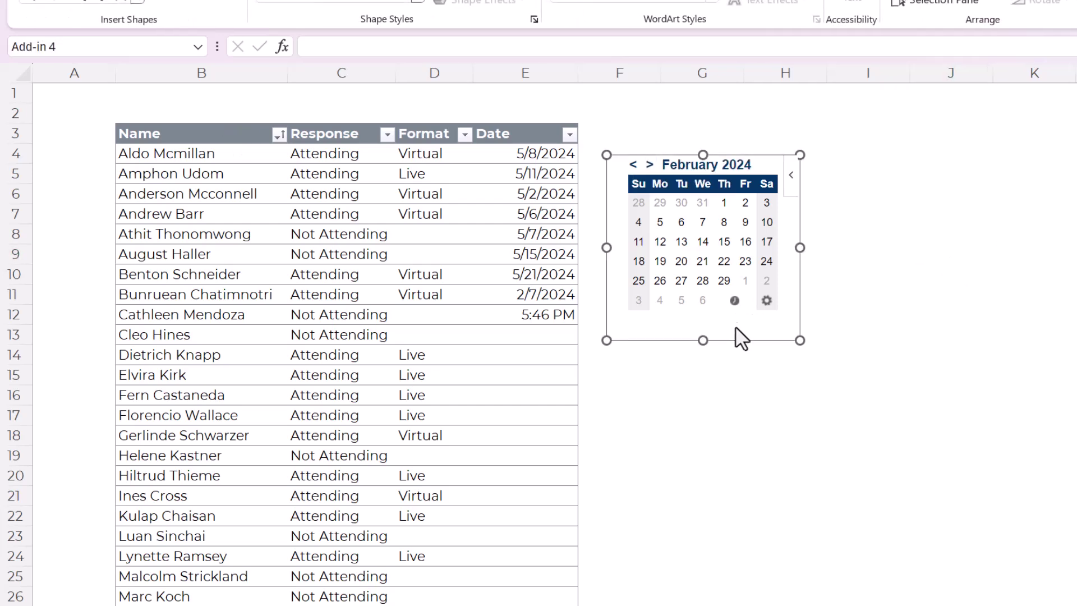
Delete the 5:46 PM time from E12 and shorten the calendar frame to fit.
{"action": "left_click", "coordinate": [505, 314]}
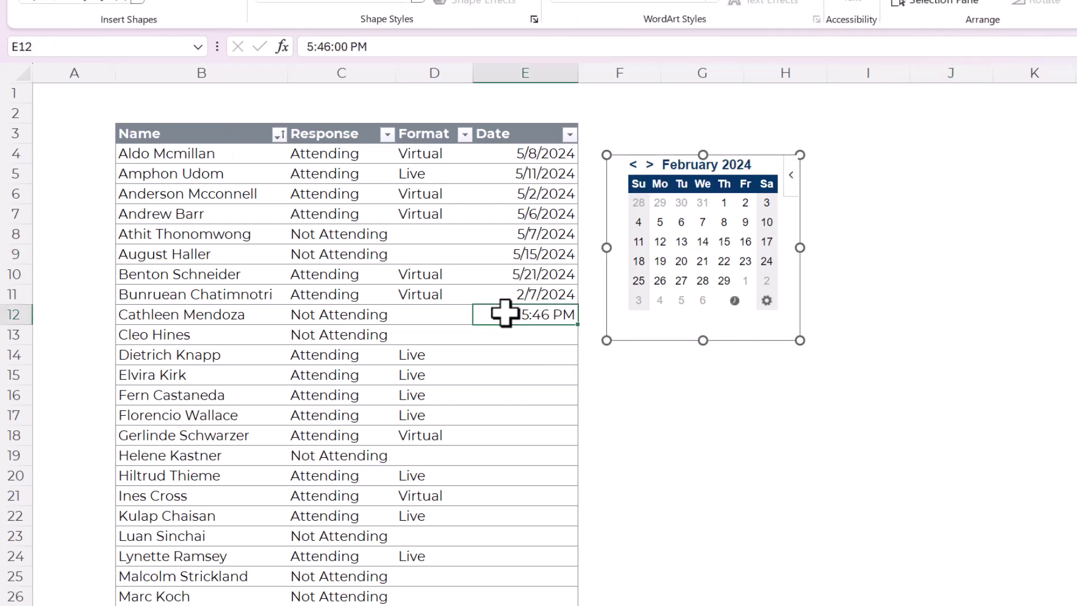
{"action": "key", "text": "Delete"}
{"action": "left_click", "coordinate": [690, 332]}
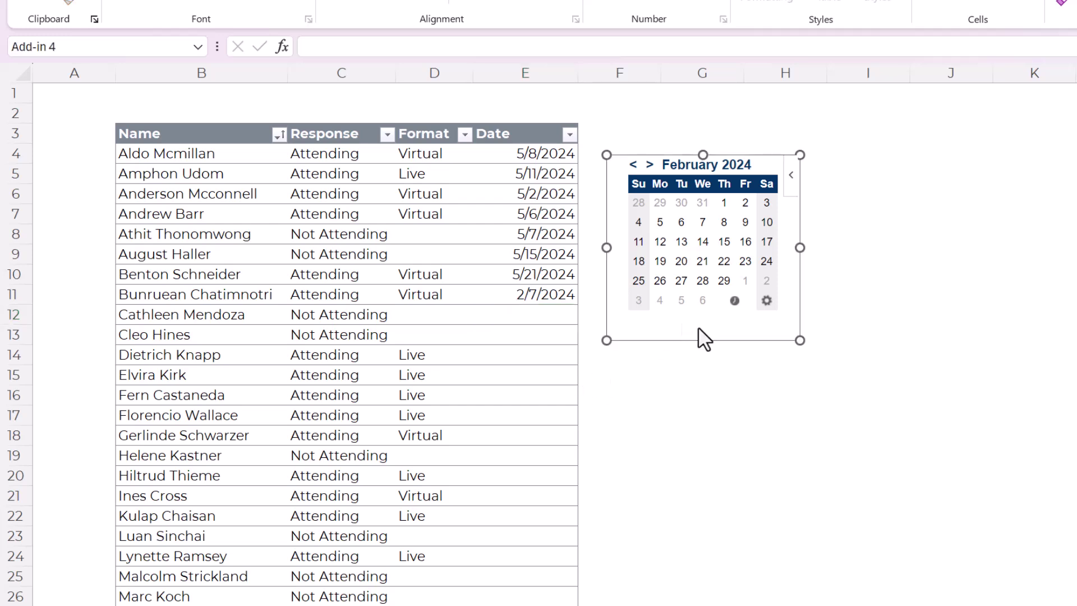
{"action": "left_click_drag", "start_coordinate": [703, 339], "coordinate": [704, 325]}
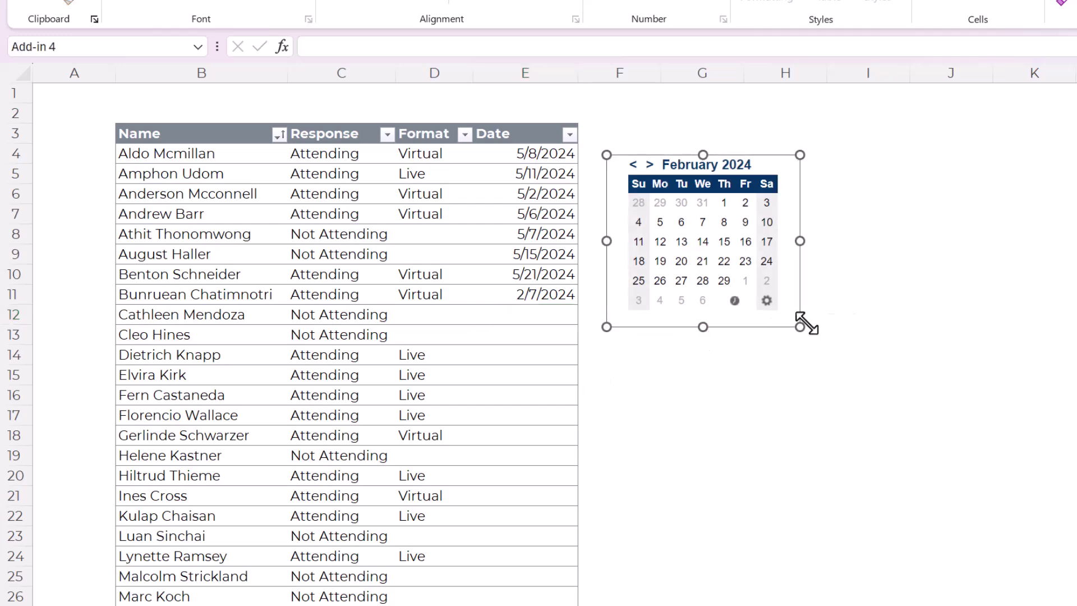
{"action": "left_click", "coordinate": [858, 313]}
Select date cells E6, E7 and E9 to test the calendar.
{"action": "left_click", "coordinate": [520, 197]}
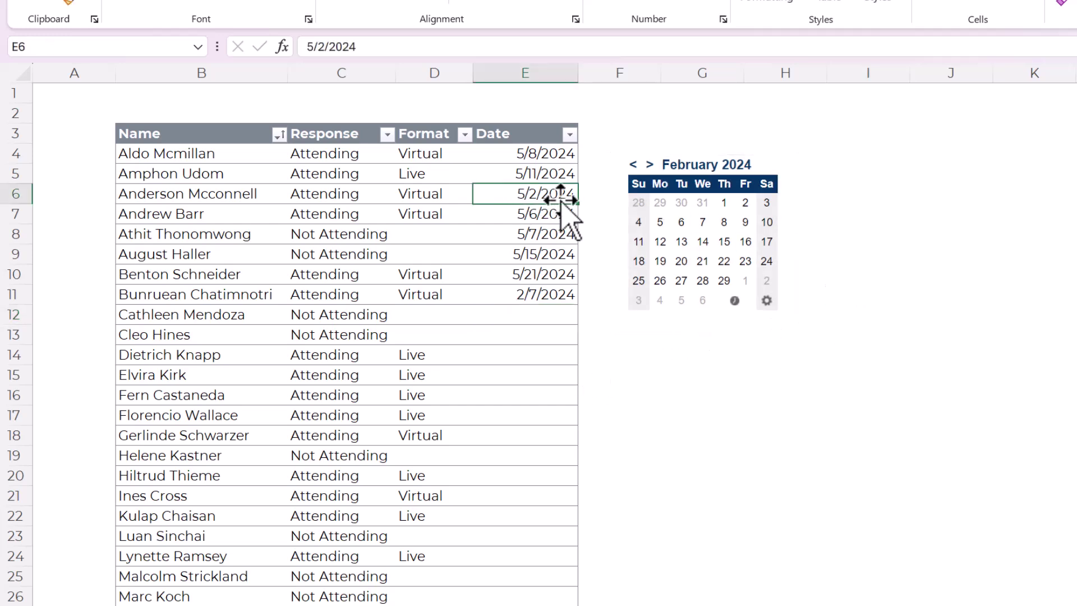
{"action": "left_click", "coordinate": [516, 216]}
{"action": "left_click", "coordinate": [548, 256]}
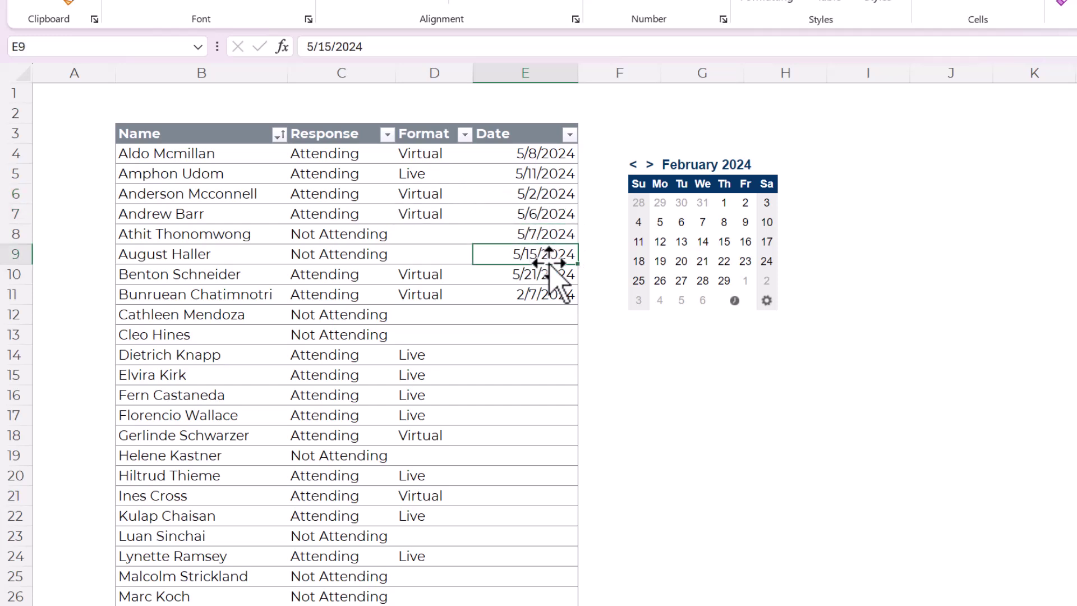
Rename the calendar add-in object from 'Add-in 4' to 'Calendar' in the Selection Pane.
{"action": "left_click", "coordinate": [773, 321]}
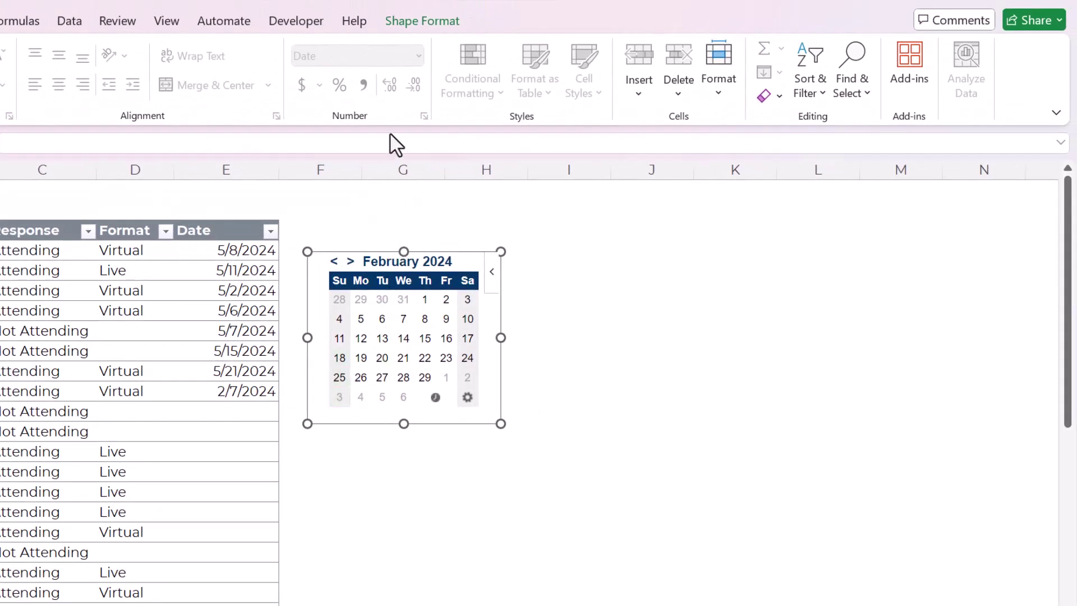
{"action": "left_click", "coordinate": [408, 31]}
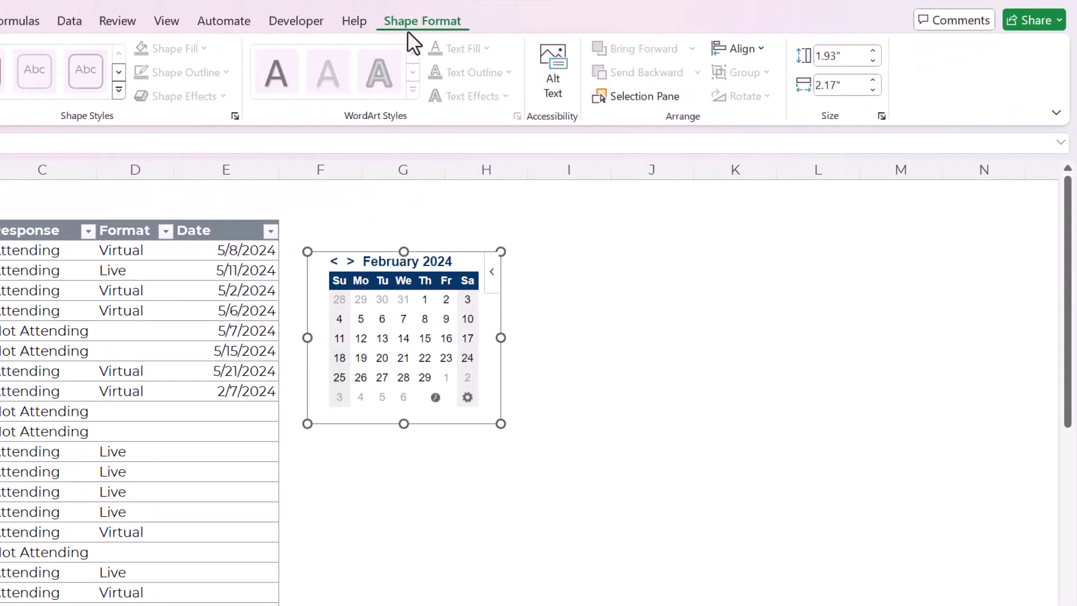
{"action": "left_click", "coordinate": [618, 95]}
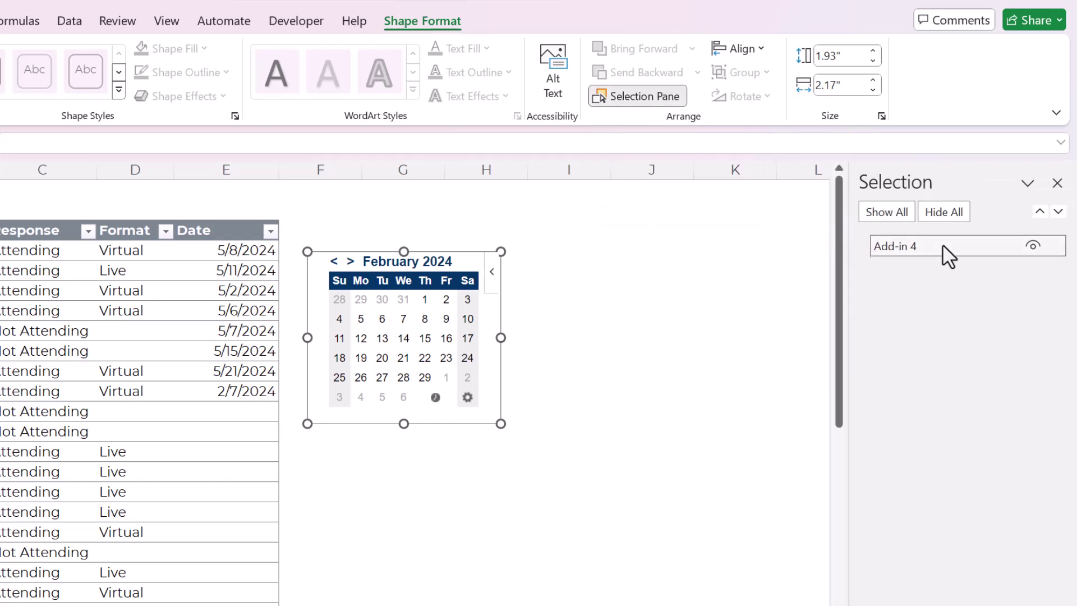
{"action": "left_click", "coordinate": [942, 245]}
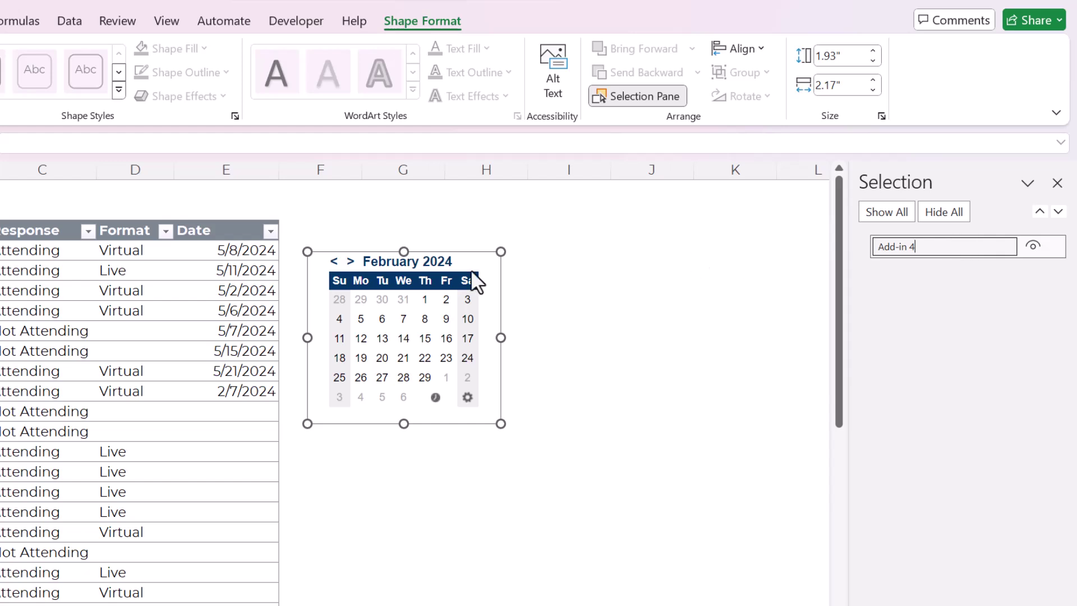
{"action": "key", "text": "ctrl+a"}
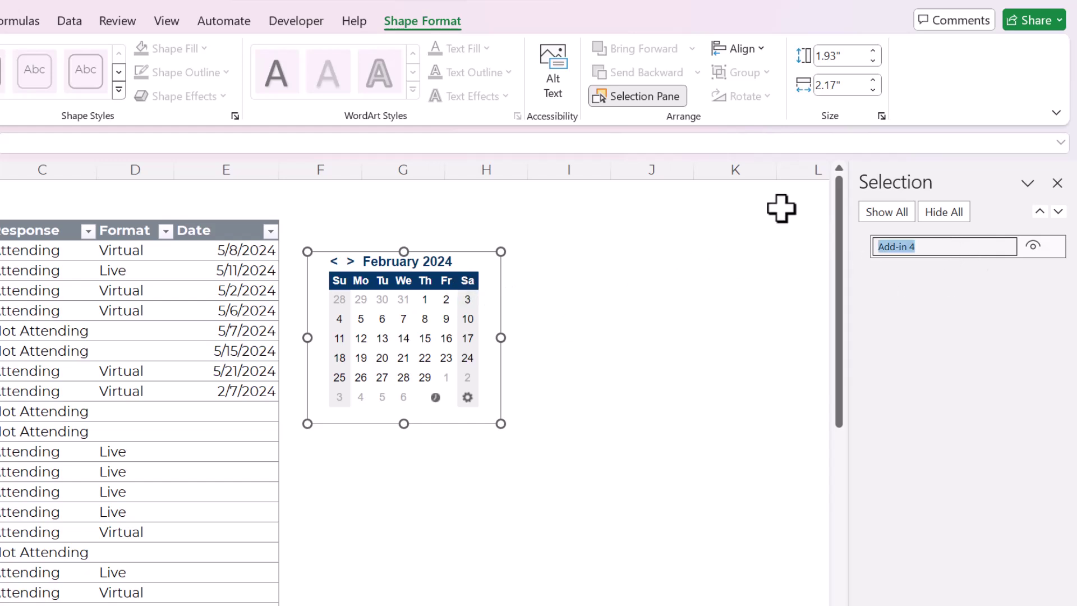
{"action": "type", "text": "Calendar"}
{"action": "key", "text": "Return"}
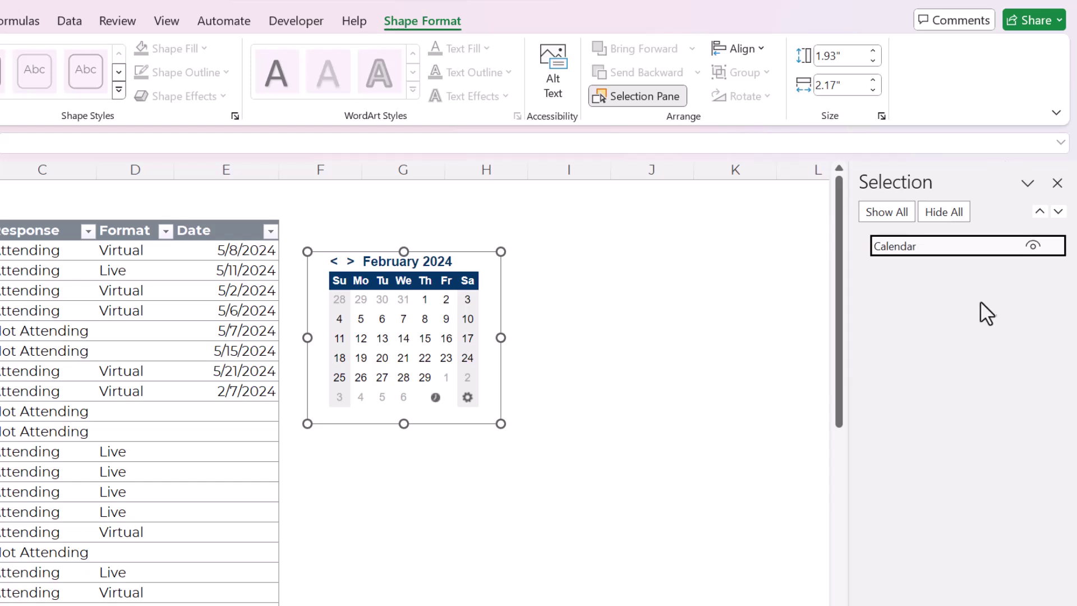
Close the Selection Pane and select an empty cell away from the table.
{"action": "left_click", "coordinate": [1058, 183]}
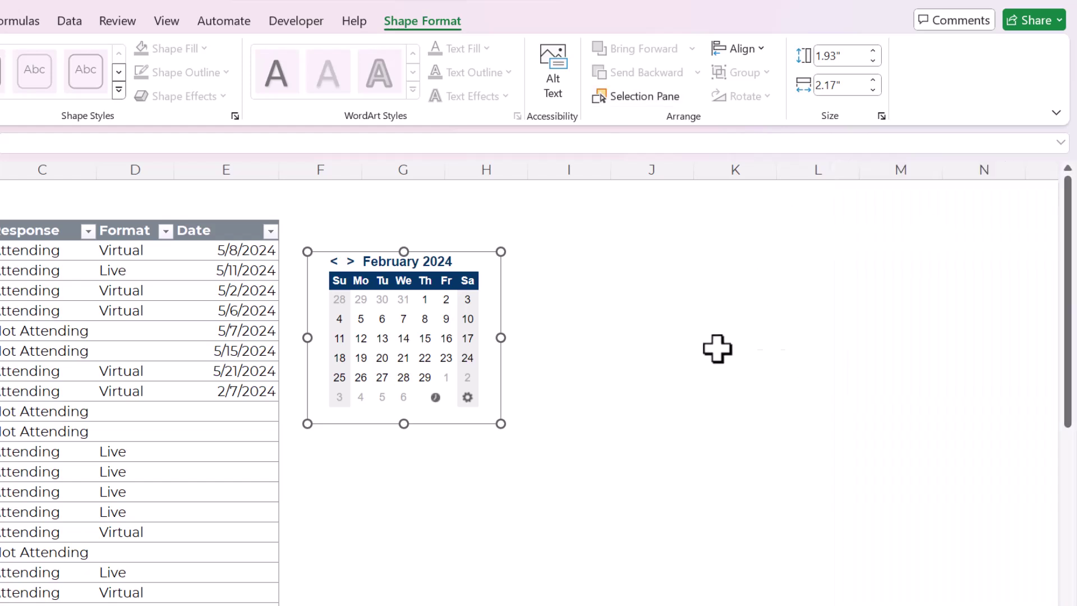
{"action": "left_click", "coordinate": [673, 354]}
{"action": "left_click", "coordinate": [449, 454]}
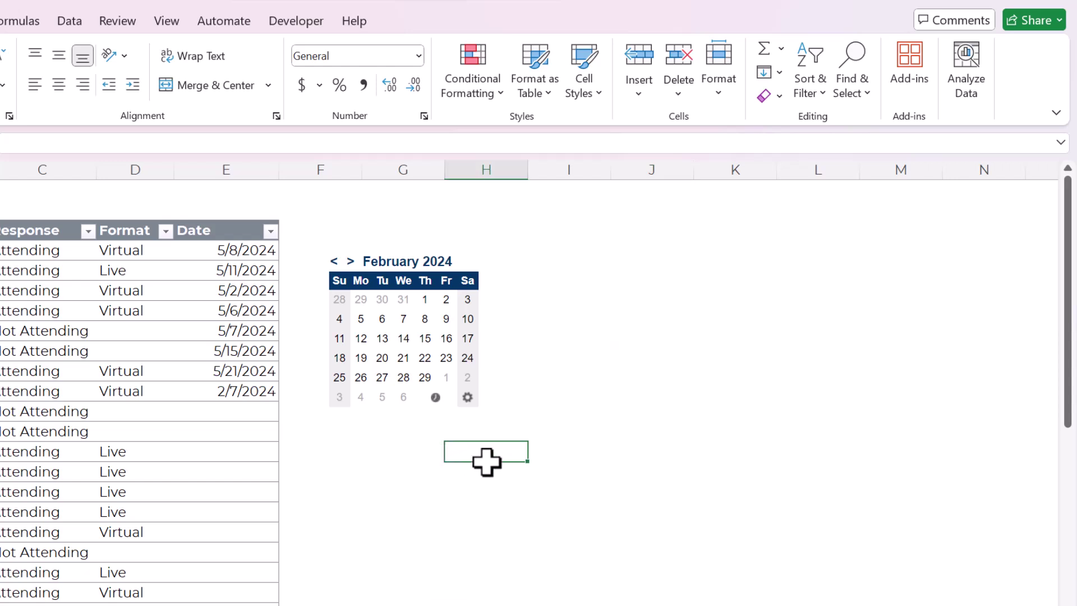
Show the Developer tab and view Customize the Ribbon without changes.
{"action": "left_click", "coordinate": [302, 17]}
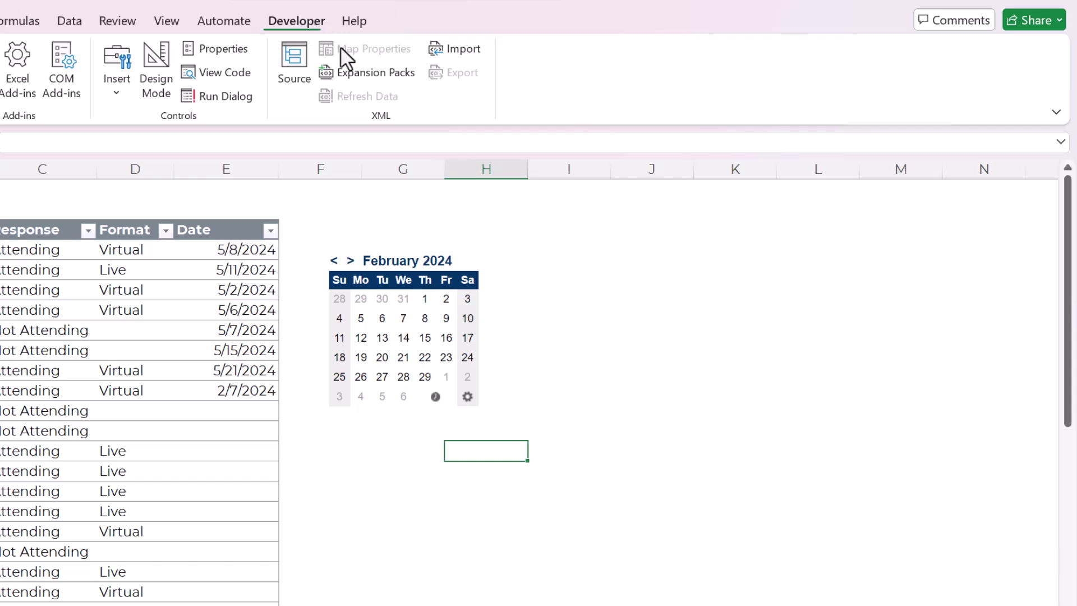
{"action": "right_click", "coordinate": [537, 55]}
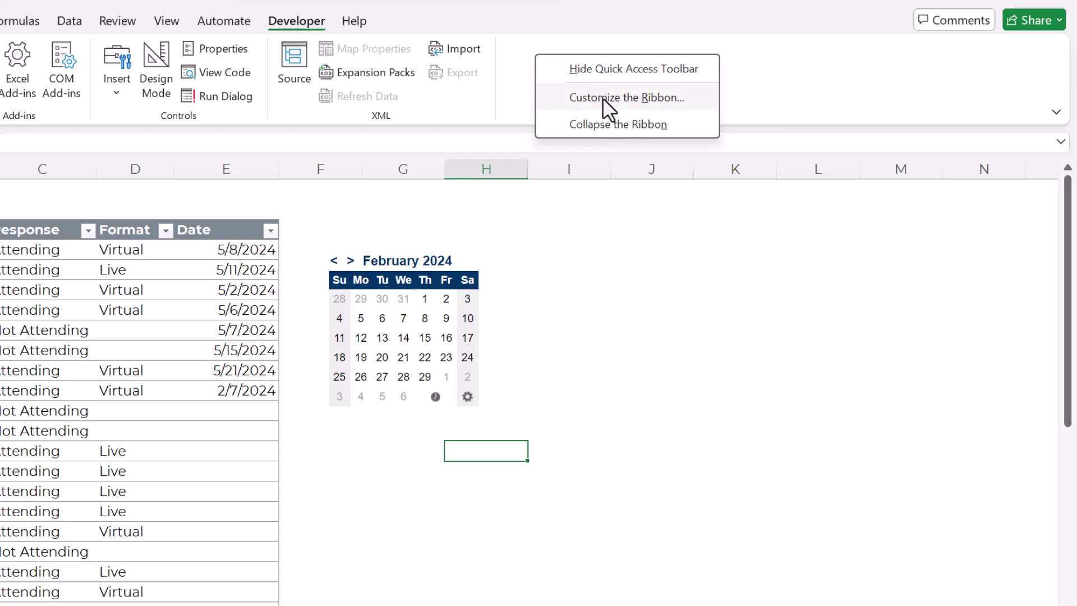
{"action": "left_click", "coordinate": [617, 98]}
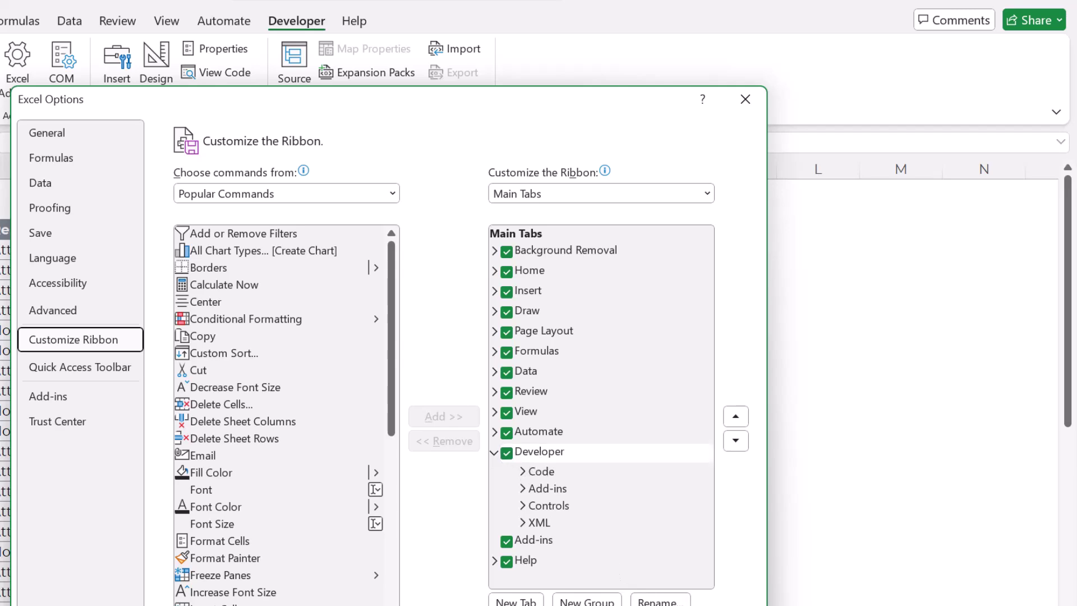
{"action": "key", "text": "Return"}
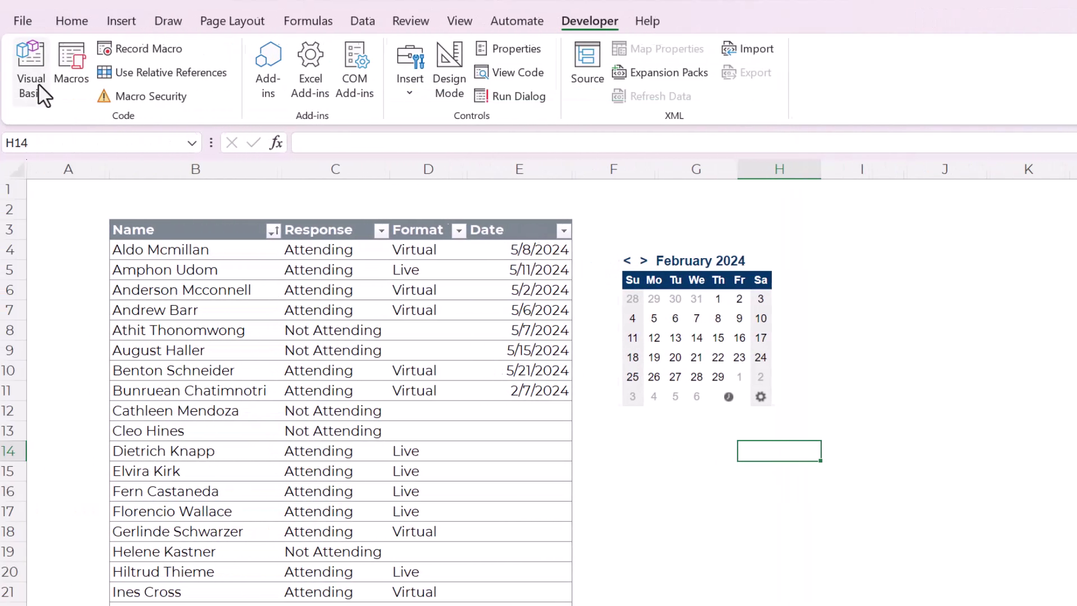
Open the Visual Basic editor on Date Picker.xlsm's Sheet2 (Sheet1) code window.
{"action": "left_click", "coordinate": [36, 88]}
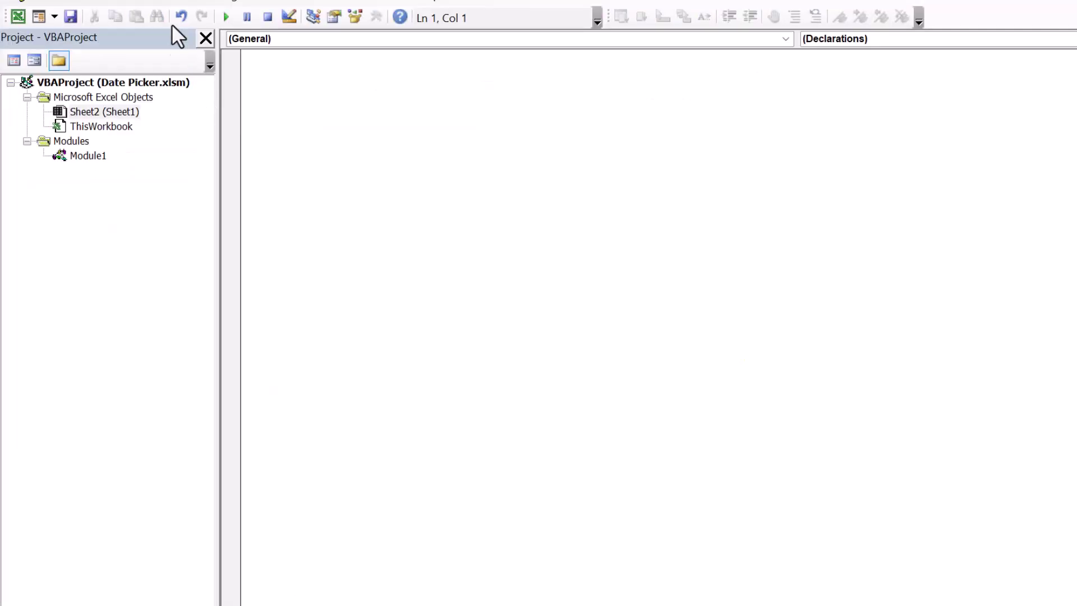
{"action": "left_click", "coordinate": [399, 84]}
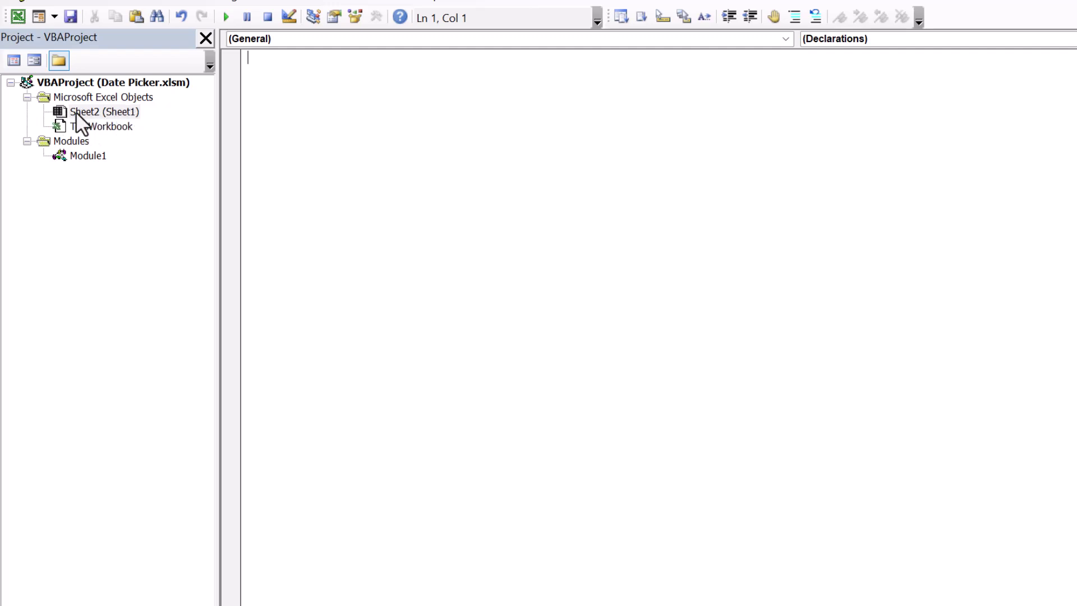
{"action": "left_click", "coordinate": [96, 113]}
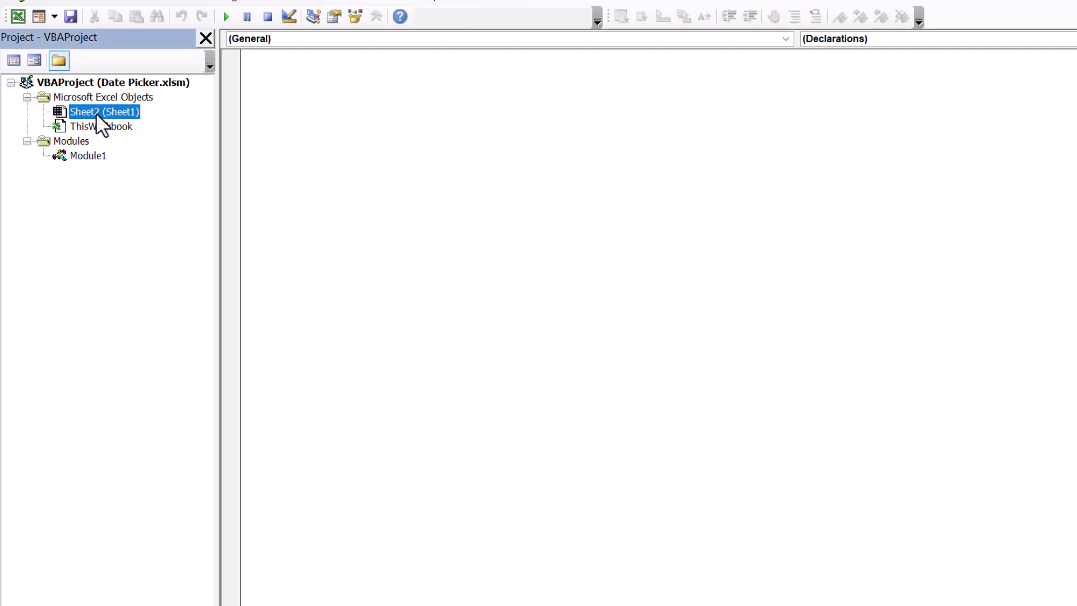
{"action": "left_click", "coordinate": [360, 129]}
{"action": "type", "text": "'Put this procedure in your Worksheet's in the Microsoft Excel Objects folder Private Sub Worksheet_SelectionChange(ByVal Target As Range)      ' Check if Active Cell format matches the \"Short Date\" number format     If ActiveCell.NumberFormat = \"m/d/yyyy\" Then         ' If the Active Cell format is a date, make the calendar visible         ActiveSheet.Shapes(\"Calendar\").Visible = True          ' Change the position of the calendar to be just below and to the right of the Active Cell         ActiveSheet.Shapes(\"Calendar\").Left = ActiveCell.Left + ActiveCell.Width         ActiveSheet.Shapes(\"Calendar\").Top = ActiveCell.Top + ActiveCell.Height      ' If the Active Cell isn't a date, make the calendar invisible     Else: ActiveSheet.Shapes(\"Calendar\").Visible = False      End If  End Sub"}
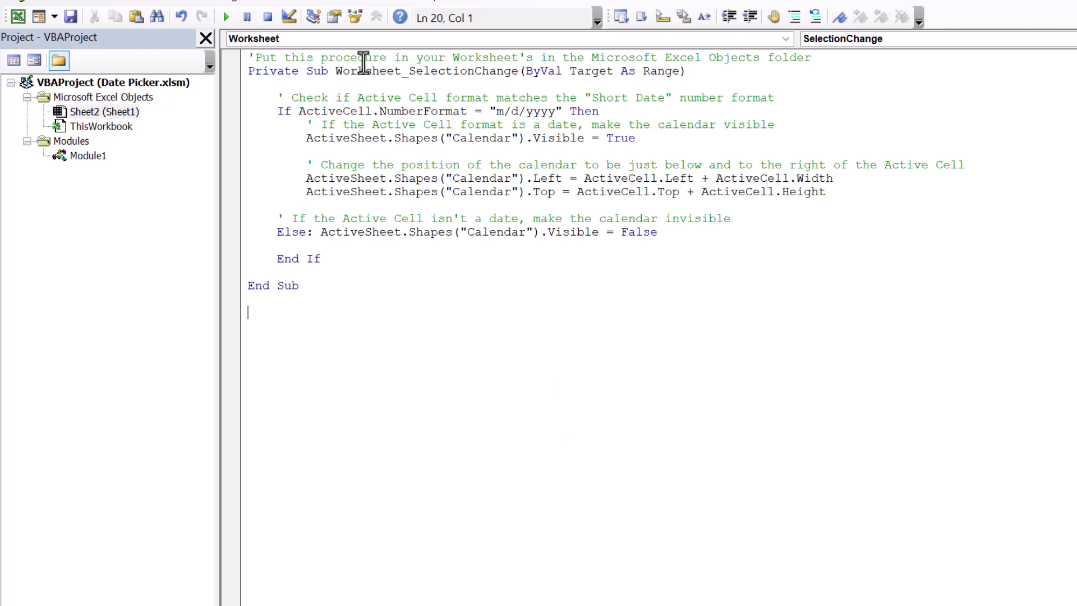
{"action": "left_click_drag", "start_coordinate": [339, 72], "coordinate": [519, 72]}
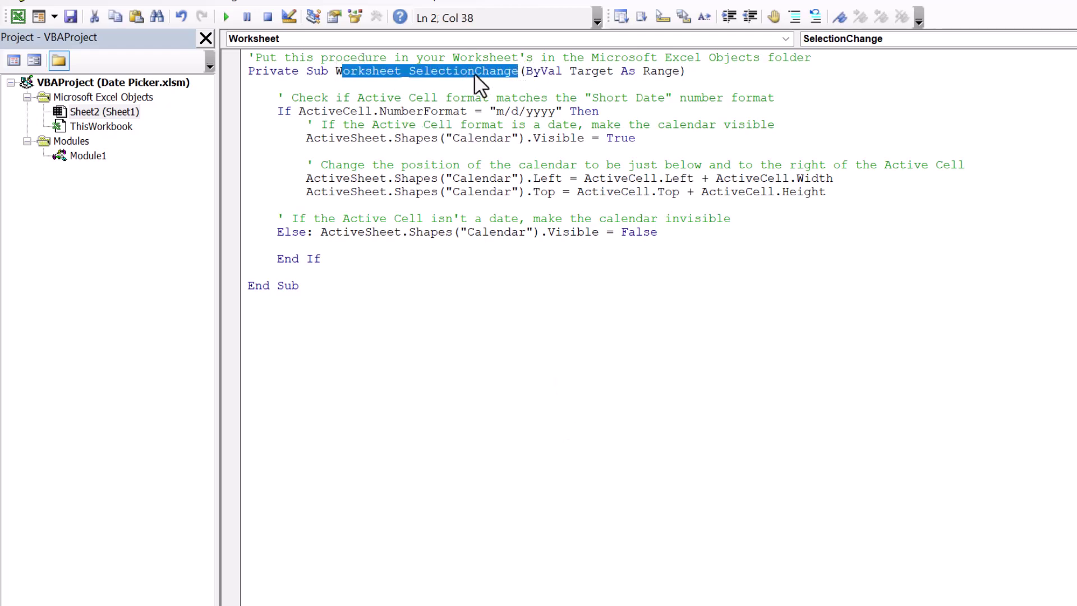
{"action": "left_click", "coordinate": [365, 71]}
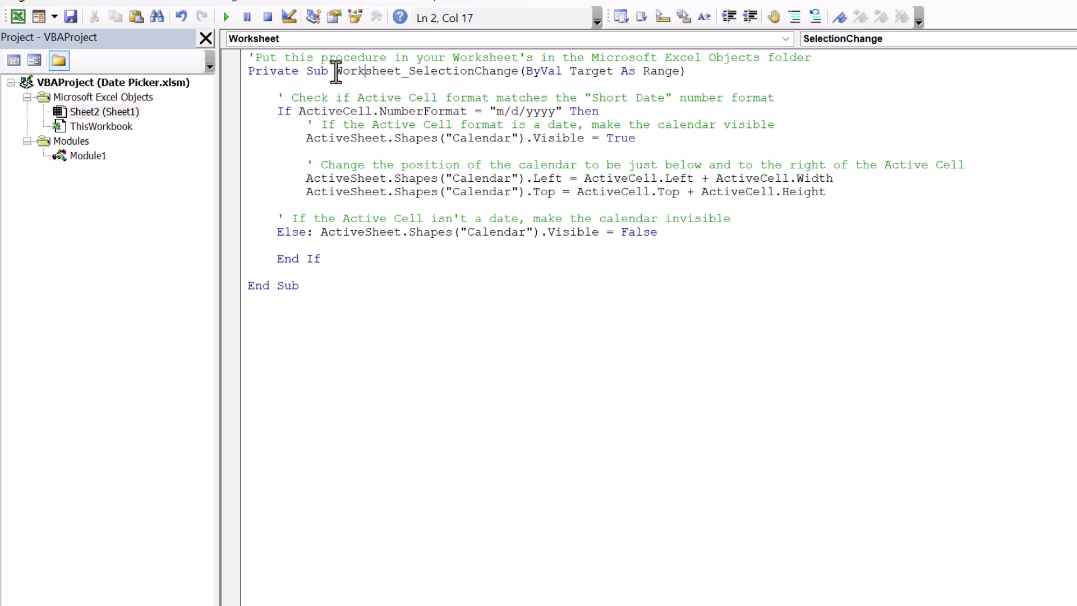
{"action": "left_click_drag", "start_coordinate": [407, 72], "coordinate": [517, 72]}
{"action": "left_click", "coordinate": [525, 72]}
{"action": "left_click", "coordinate": [752, 71]}
{"action": "left_click_drag", "start_coordinate": [255, 99], "coordinate": [387, 258]}
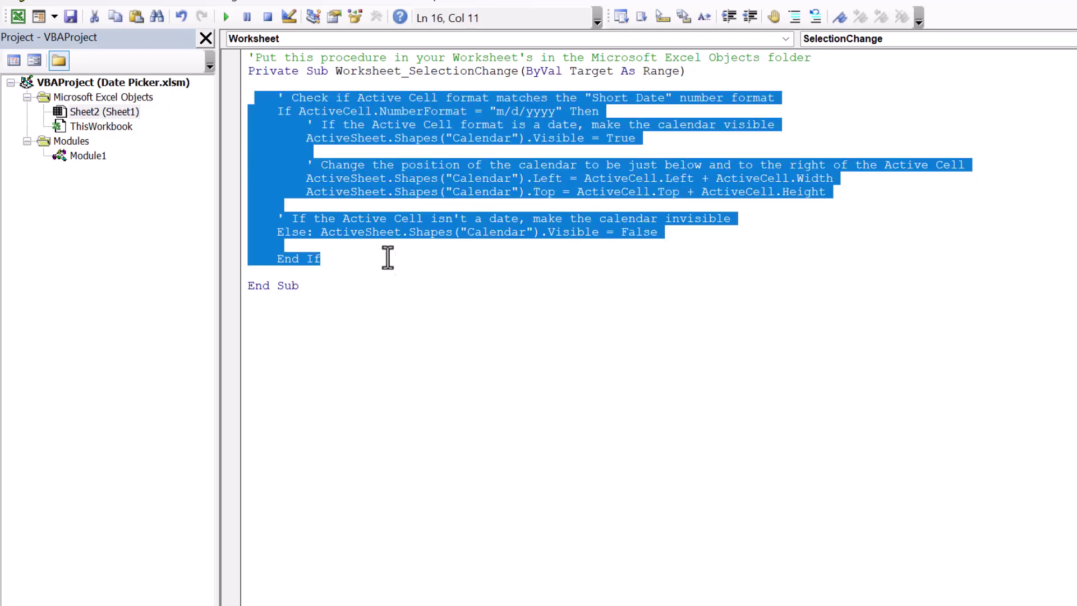
{"action": "left_click", "coordinate": [393, 268]}
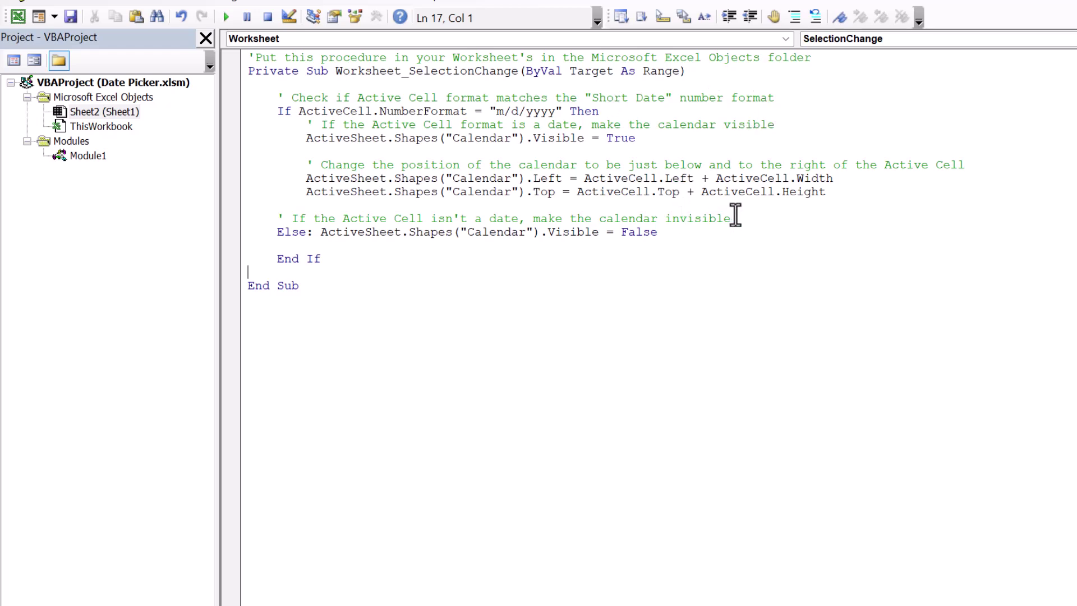
{"action": "left_click_drag", "start_coordinate": [735, 216], "coordinate": [259, 225]}
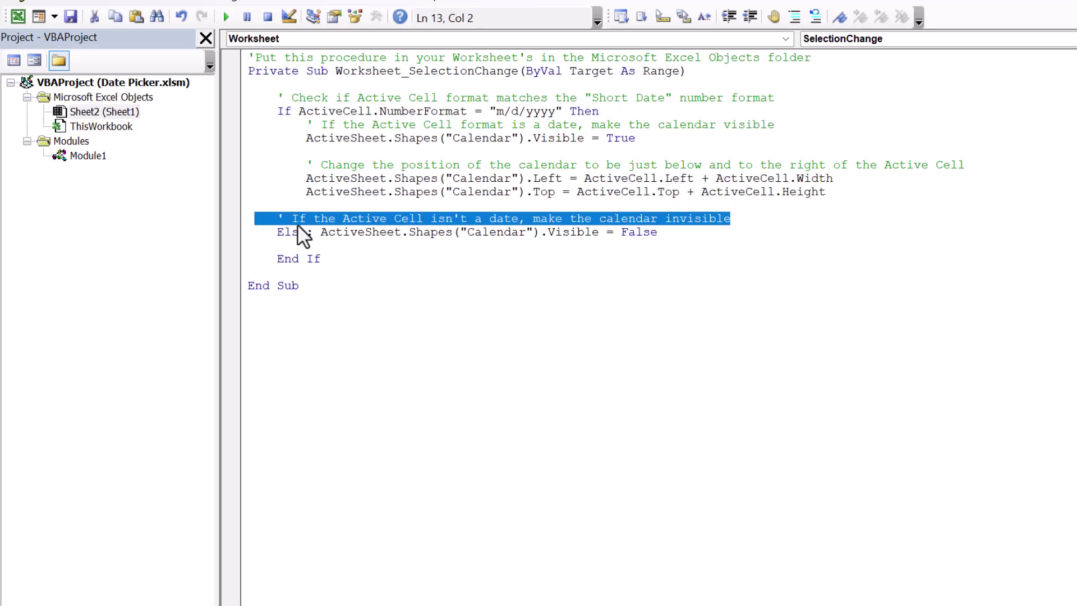
{"action": "left_click", "coordinate": [393, 224]}
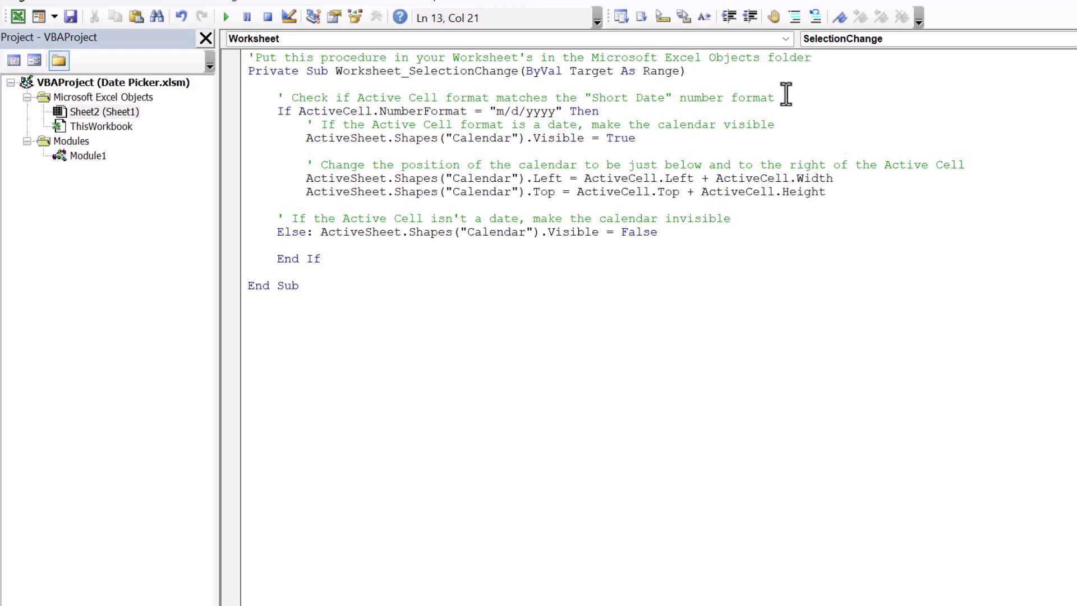
{"action": "left_click_drag", "start_coordinate": [782, 98], "coordinate": [321, 98]}
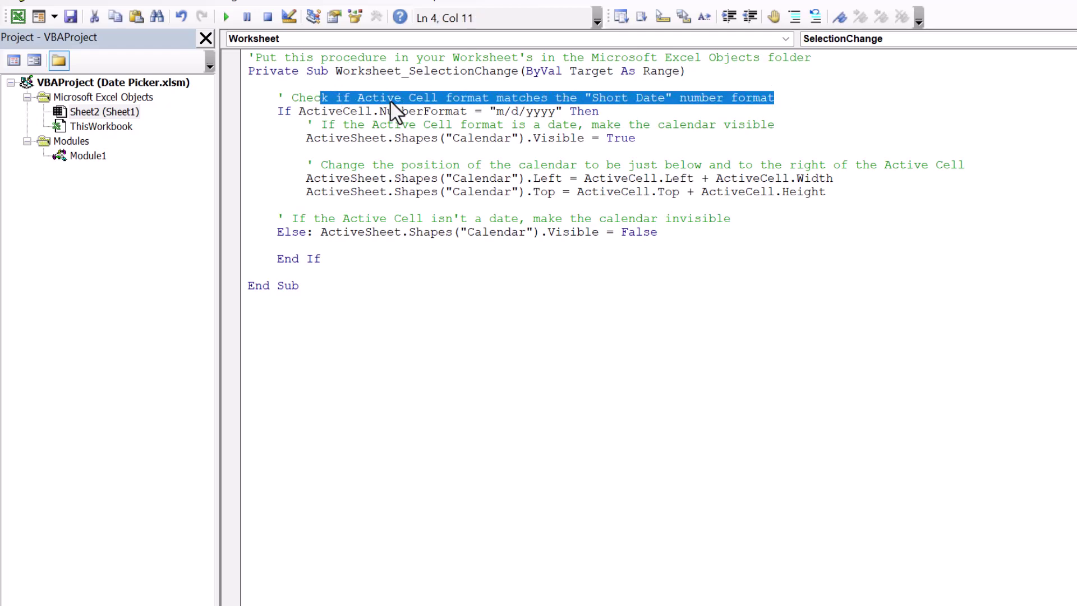
{"action": "left_click", "coordinate": [685, 102]}
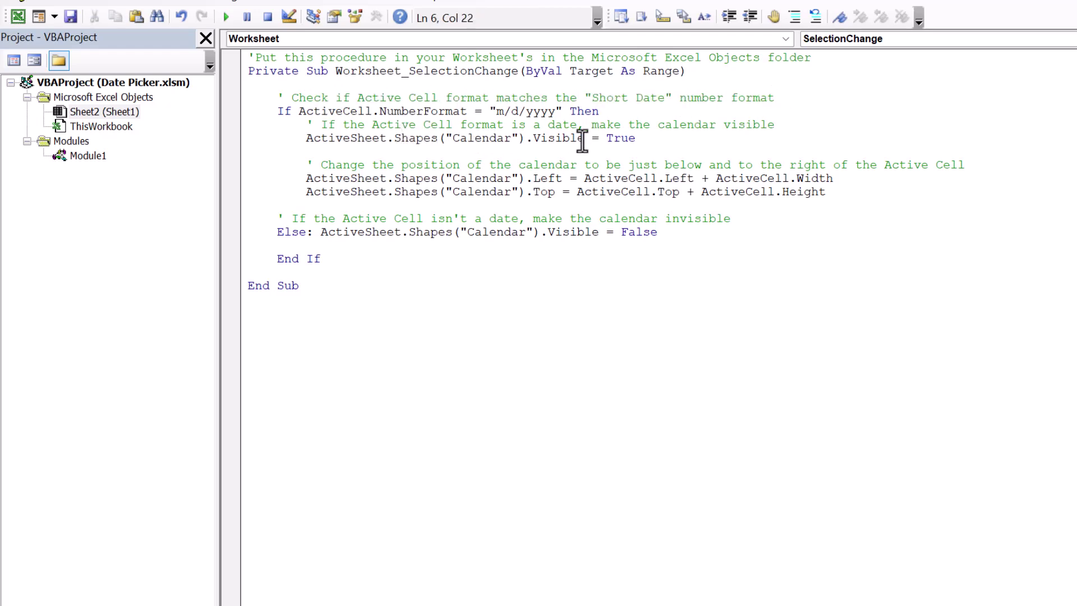
{"action": "left_click_drag", "start_coordinate": [570, 139], "coordinate": [496, 140]}
{"action": "left_click", "coordinate": [731, 137]}
{"action": "left_click", "coordinate": [694, 123]}
{"action": "left_click_drag", "start_coordinate": [320, 165], "coordinate": [762, 178]}
{"action": "left_click", "coordinate": [824, 192]}
{"action": "left_click", "coordinate": [989, 172]}
{"action": "double_click", "coordinate": [595, 97]}
{"action": "left_click", "coordinate": [607, 111]}
{"action": "left_click_drag", "start_coordinate": [493, 110], "coordinate": [552, 114]}
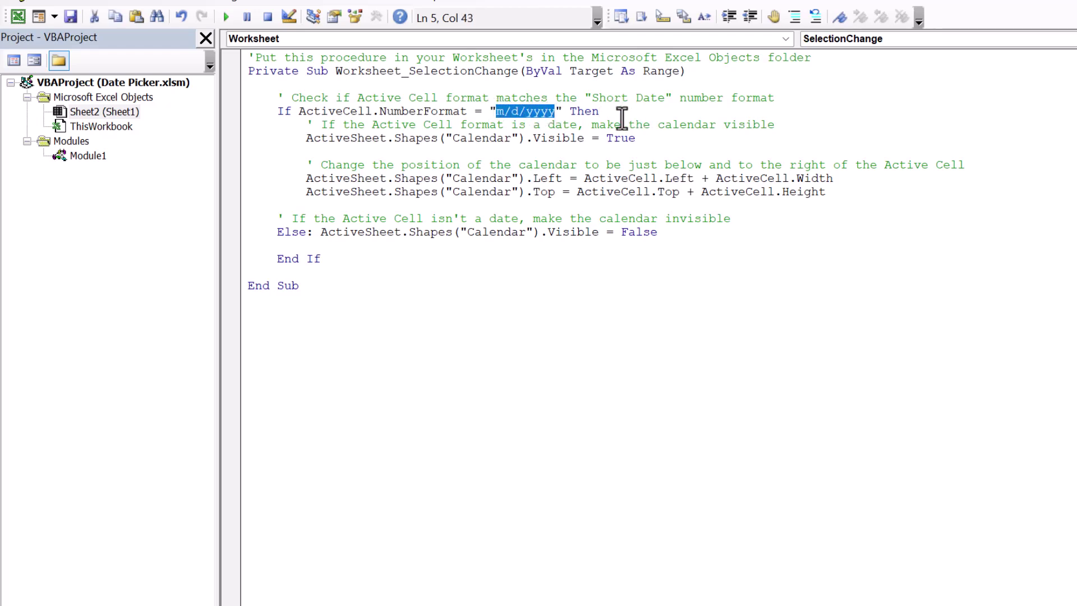
{"action": "left_click_drag", "start_coordinate": [496, 111], "coordinate": [546, 115]}
{"action": "left_click", "coordinate": [620, 112]}
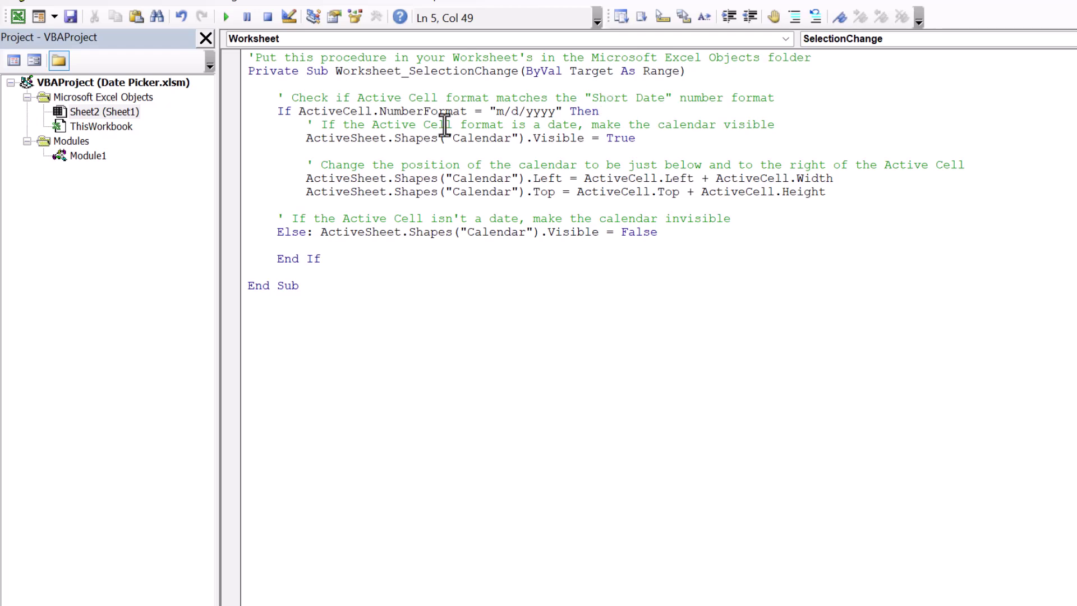
{"action": "left_click_drag", "start_coordinate": [496, 111], "coordinate": [553, 110]}
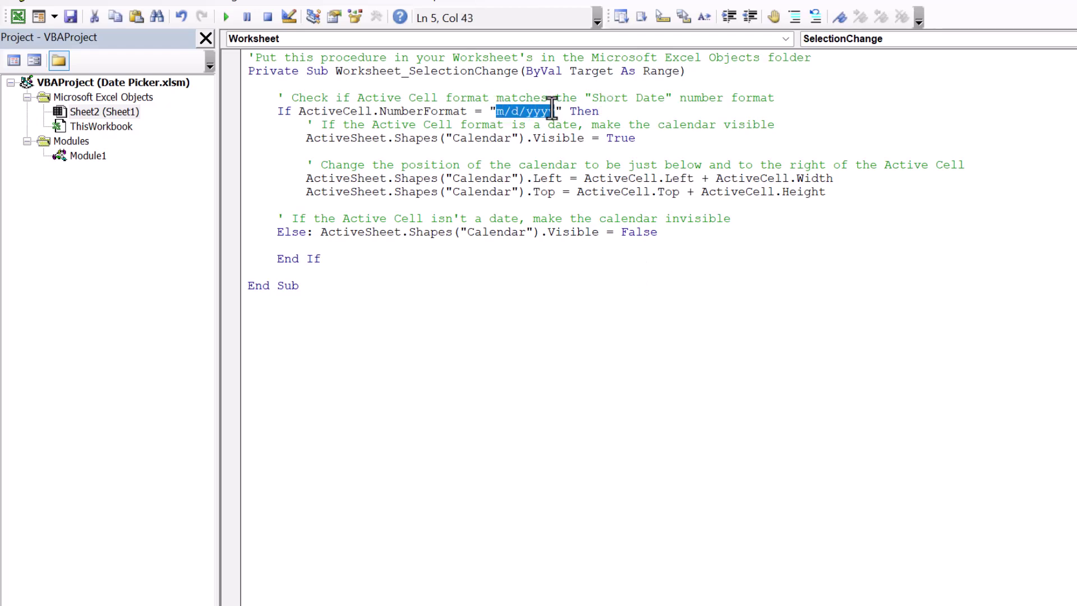
{"action": "left_click", "coordinate": [557, 112]}
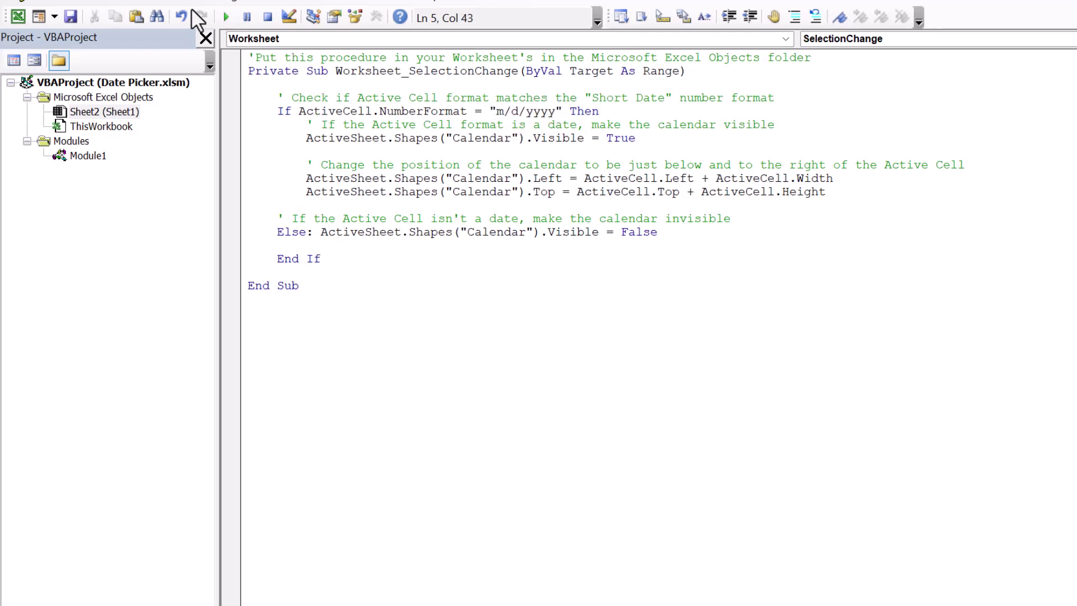
{"action": "left_click", "coordinate": [306, 96]}
{"action": "key", "text": "alt+F11"}
Select cells I9, H6, G6 and G8 to check that the calendar stays hidden outside date cells.
{"action": "left_click", "coordinate": [885, 345]}
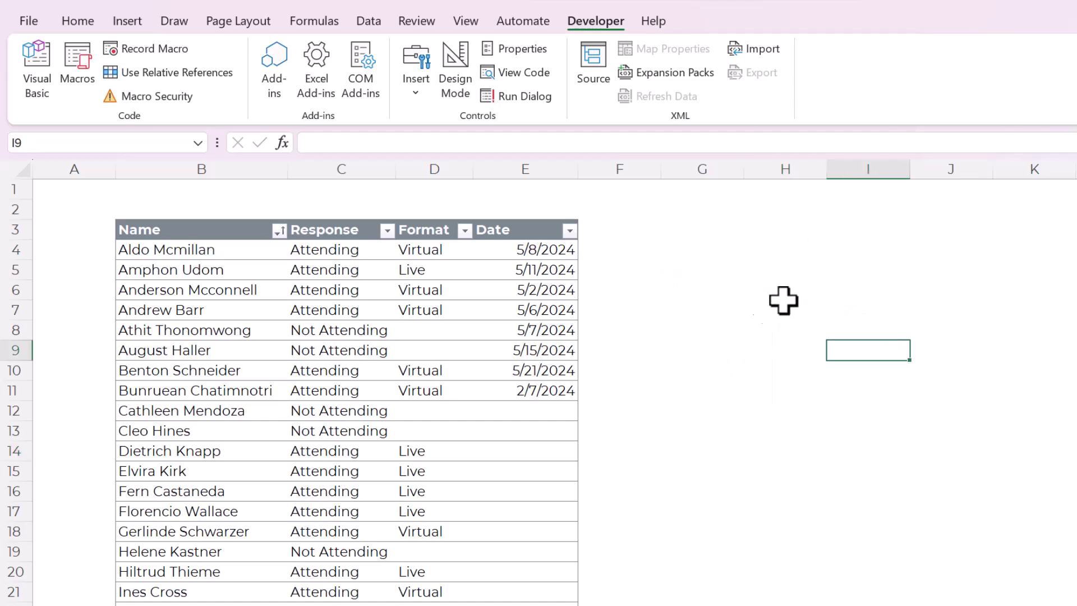
{"action": "left_click", "coordinate": [762, 287]}
{"action": "left_click", "coordinate": [726, 287]}
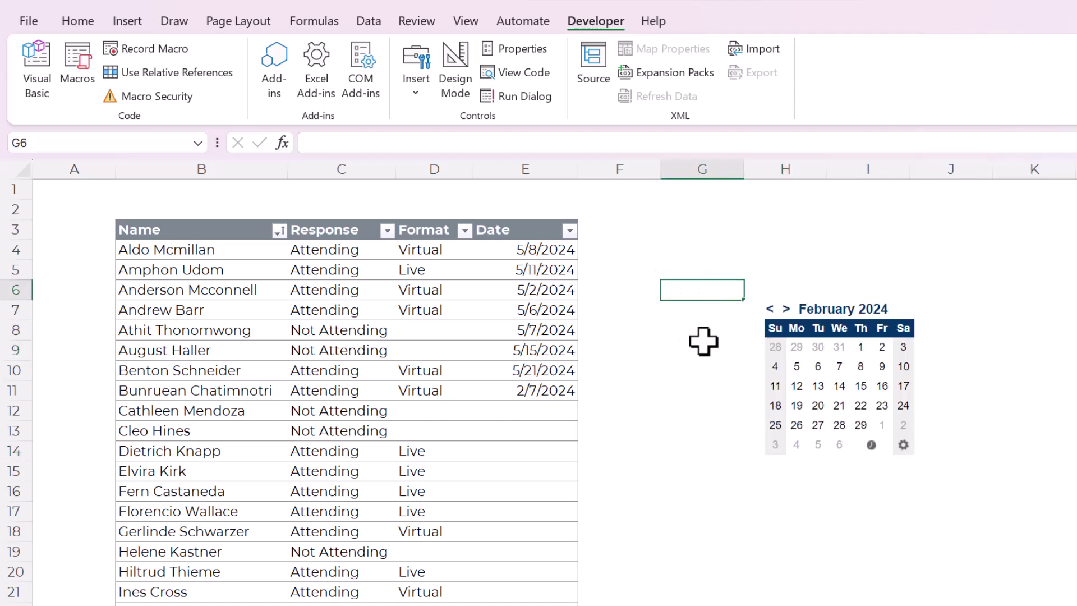
{"action": "left_click", "coordinate": [704, 331]}
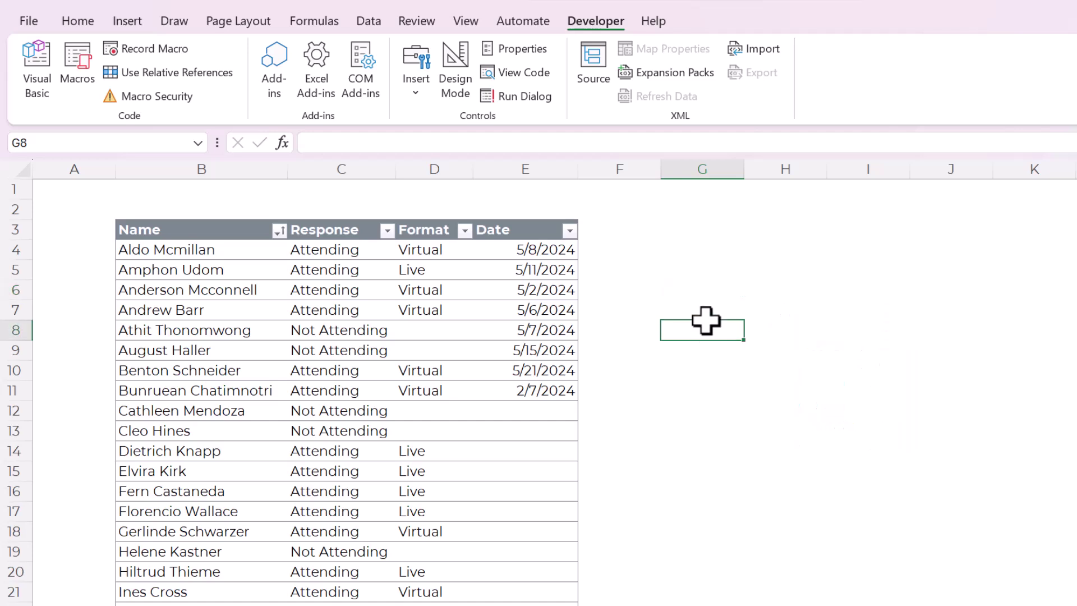
Give E12 the Short Date format and reselect it so the February 2024 calendar appears.
{"action": "left_click", "coordinate": [71, 23]}
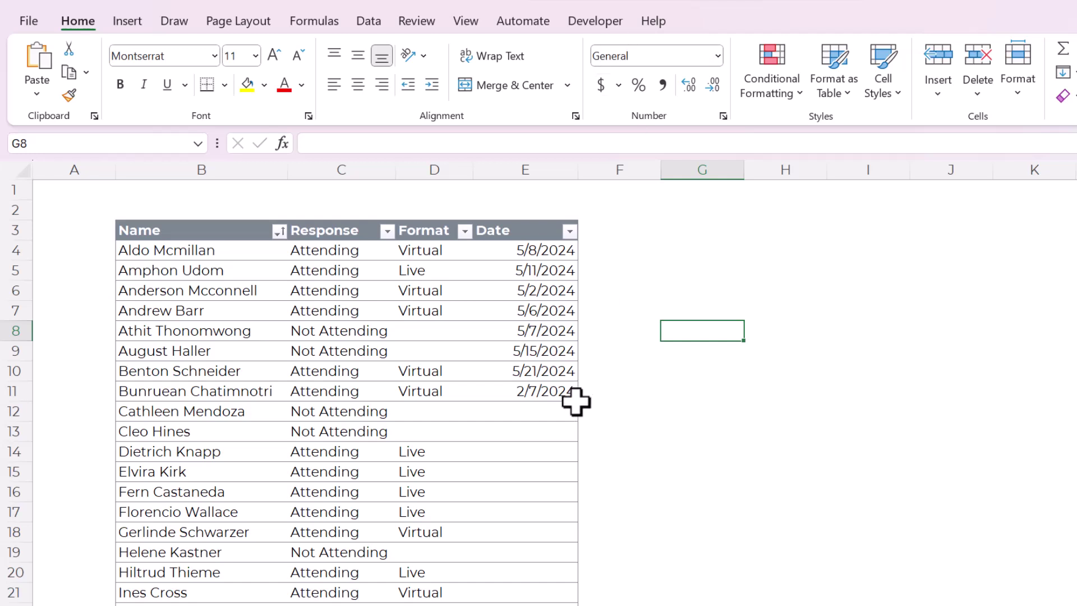
{"action": "left_click", "coordinate": [531, 413]}
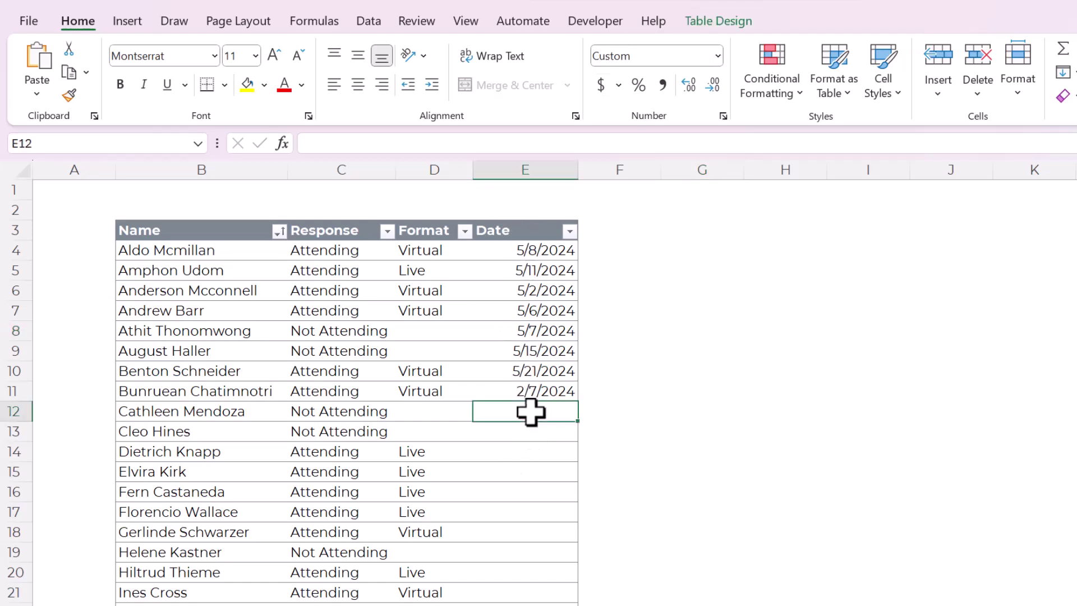
{"action": "left_click", "coordinate": [710, 56]}
{"action": "left_click", "coordinate": [640, 277]}
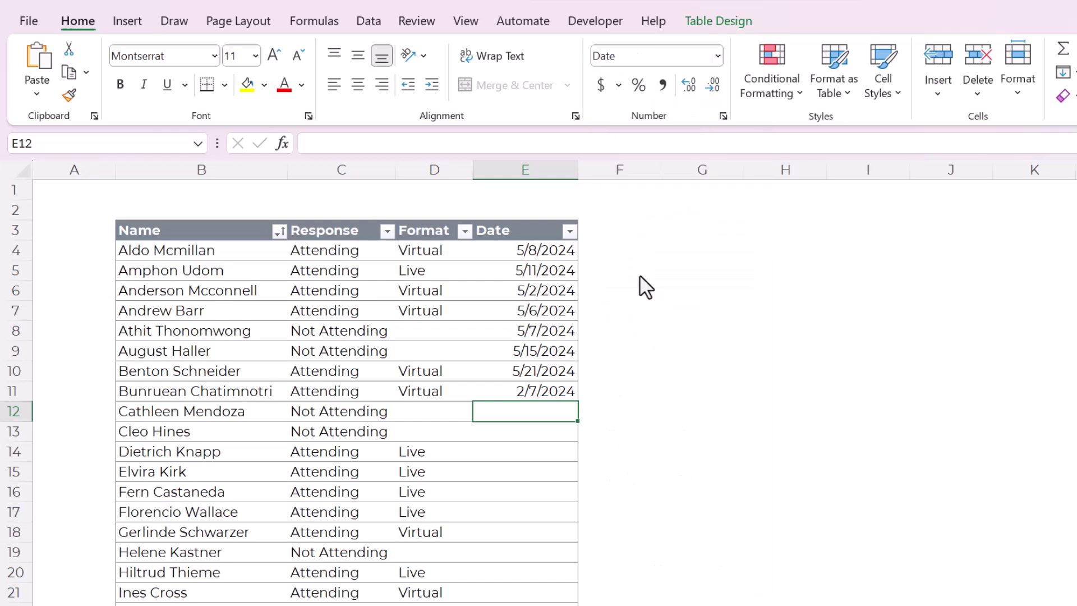
{"action": "left_click", "coordinate": [548, 433]}
{"action": "left_click", "coordinate": [548, 413]}
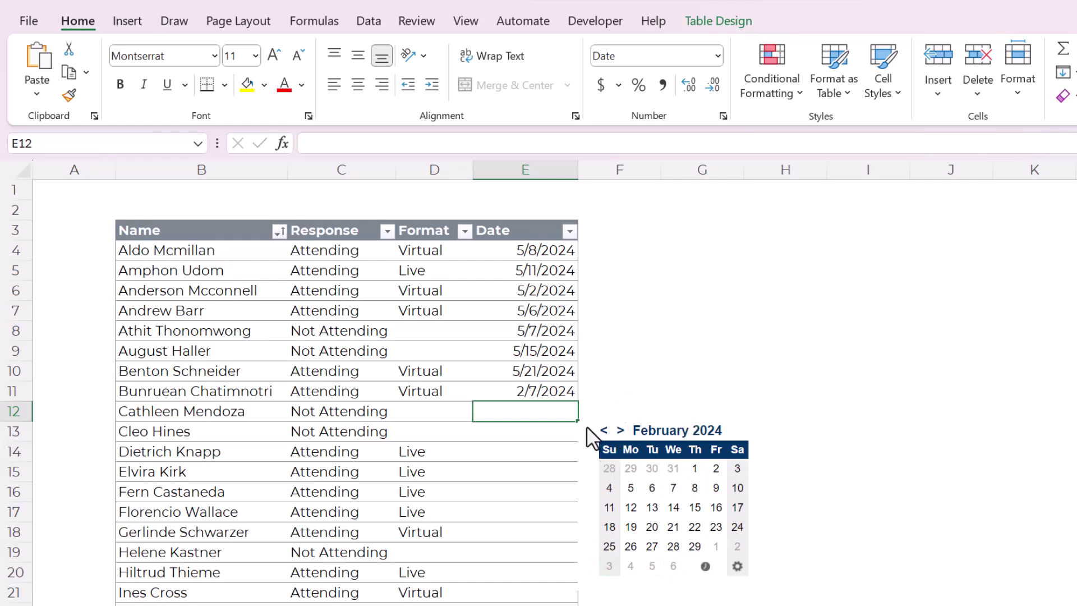
Use the pop-up calendar to fill E14, E18 and E15 with 2/7/2024, 2/13/2024 and 2/9/2024.
{"action": "left_click", "coordinate": [343, 388]}
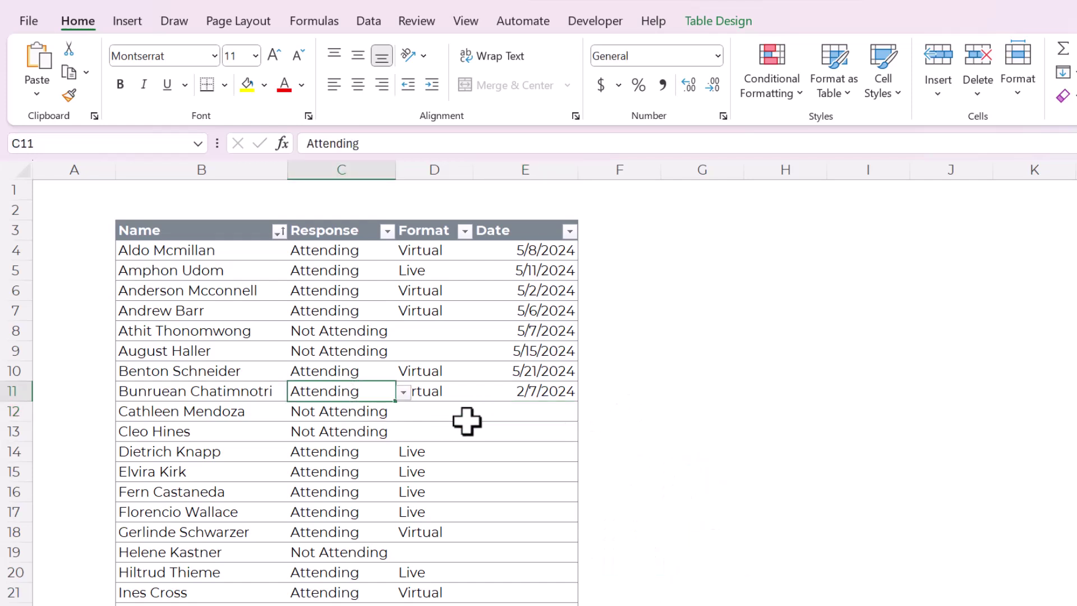
{"action": "left_click", "coordinate": [522, 489]}
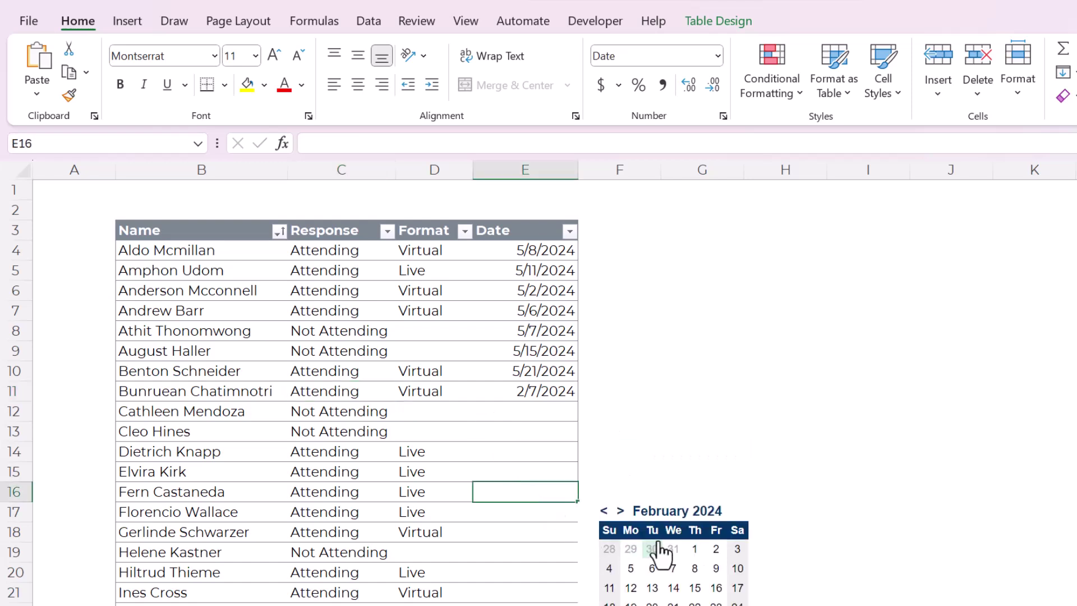
{"action": "left_click", "coordinate": [542, 312]}
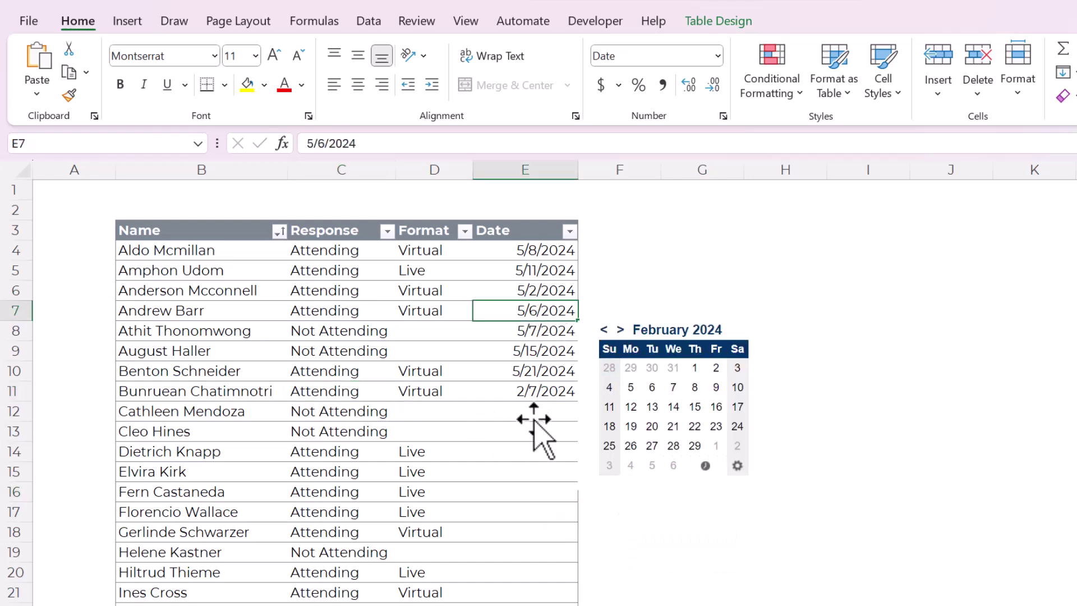
{"action": "left_click", "coordinate": [510, 453]}
{"action": "left_click", "coordinate": [670, 531]}
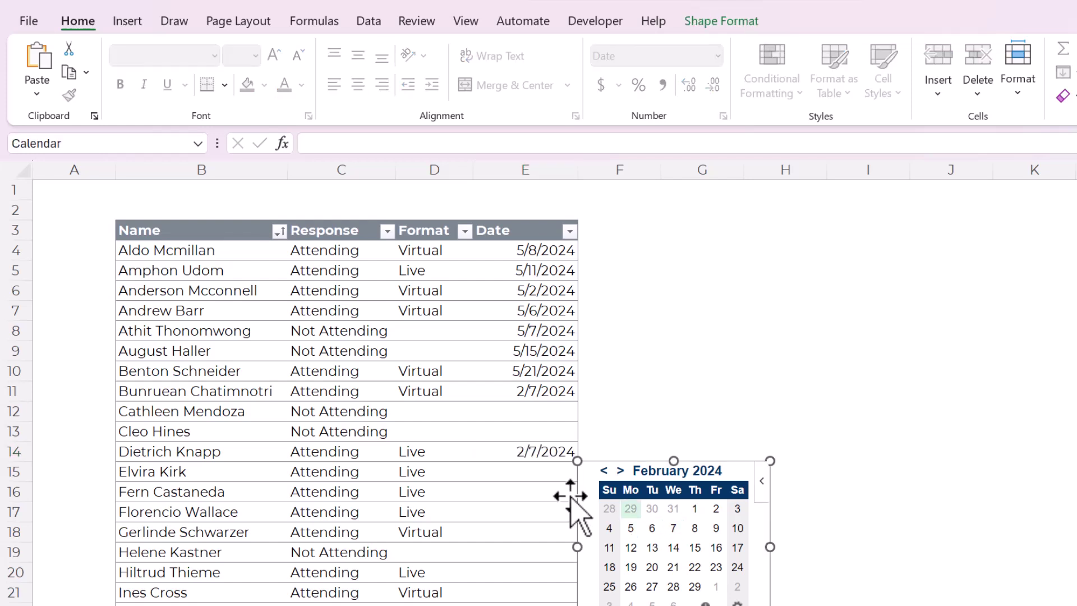
{"action": "left_click", "coordinate": [529, 531]}
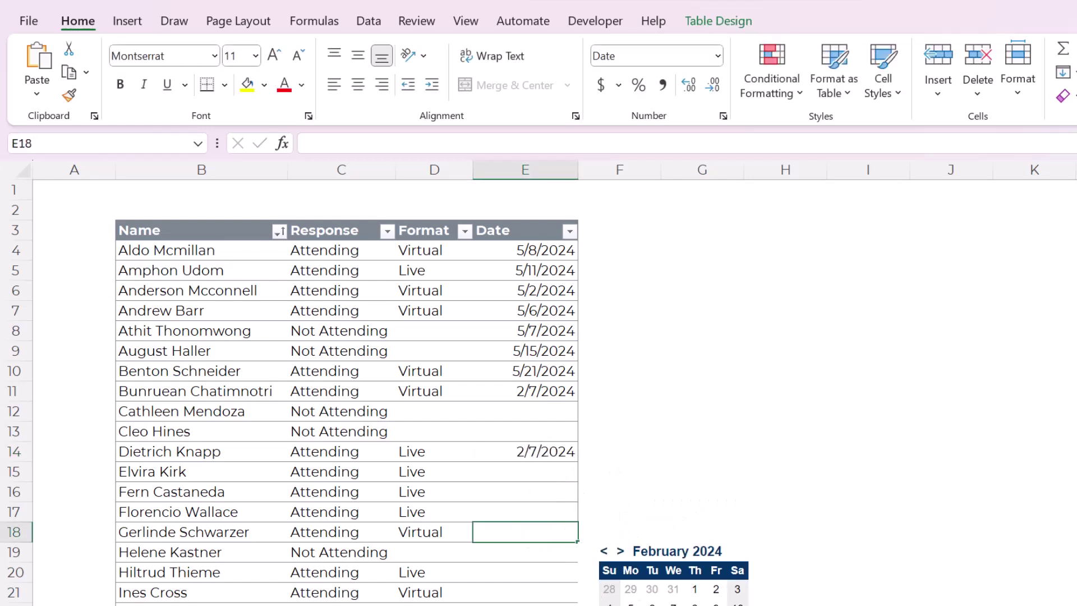
{"action": "left_click", "coordinate": [652, 604]}
{"action": "left_click", "coordinate": [530, 474]}
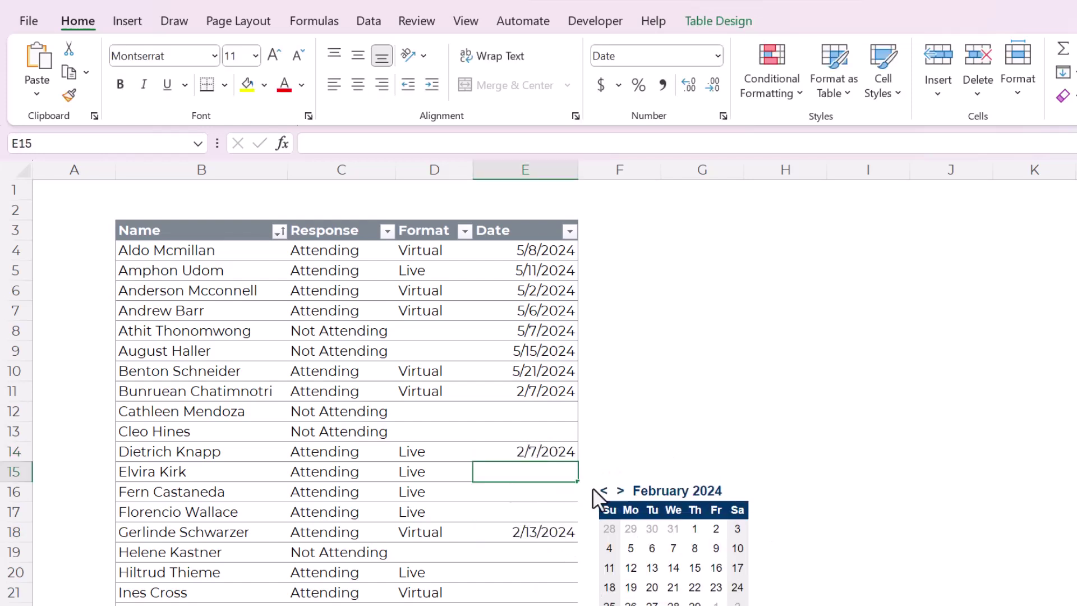
{"action": "left_click", "coordinate": [715, 548]}
Further down the table, fill date cell E30 with 2/12/2024 from the calendar.
{"action": "scroll", "coordinate": [562, 473], "scroll_direction": "down", "scroll_amount": 2}
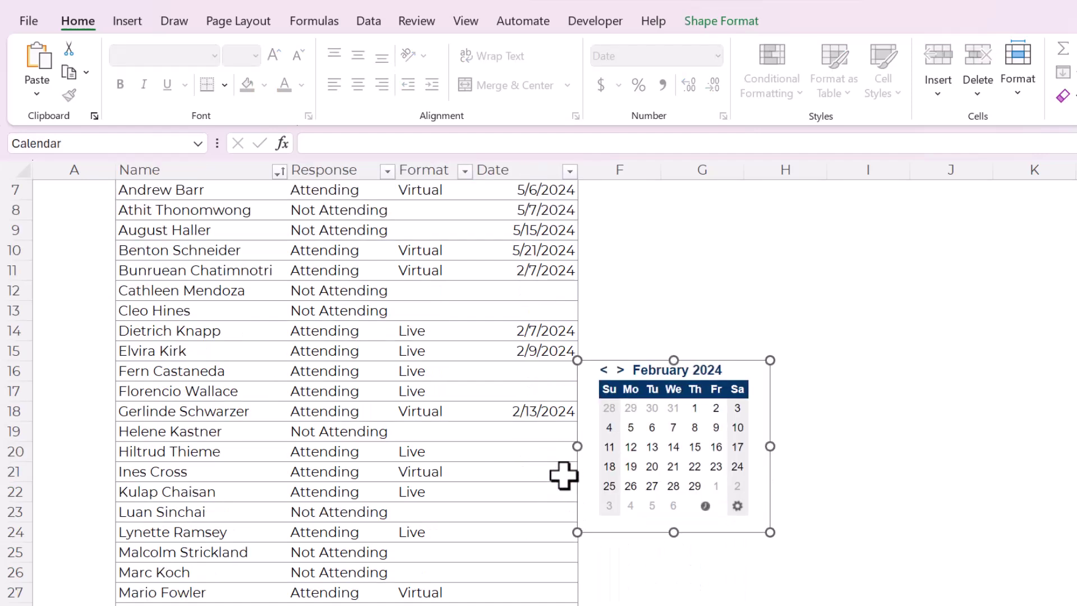
{"action": "left_click", "coordinate": [850, 514]}
{"action": "scroll", "coordinate": [846, 525], "scroll_direction": "down", "scroll_amount": 3}
{"action": "scroll", "coordinate": [841, 527], "scroll_direction": "down", "scroll_amount": 1}
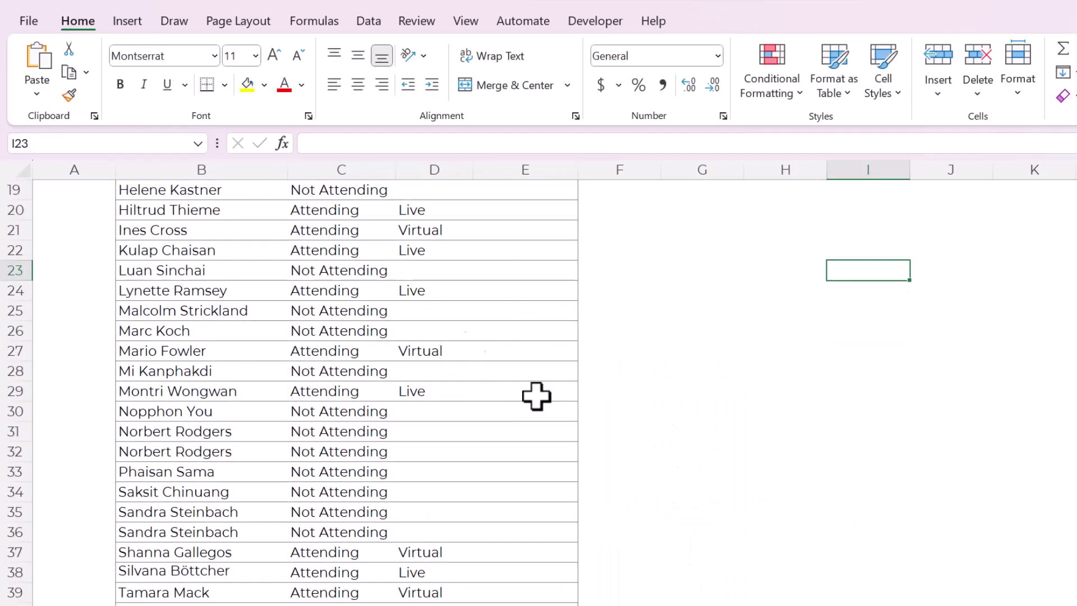
{"action": "left_click", "coordinate": [515, 418]}
{"action": "left_click", "coordinate": [631, 508]}
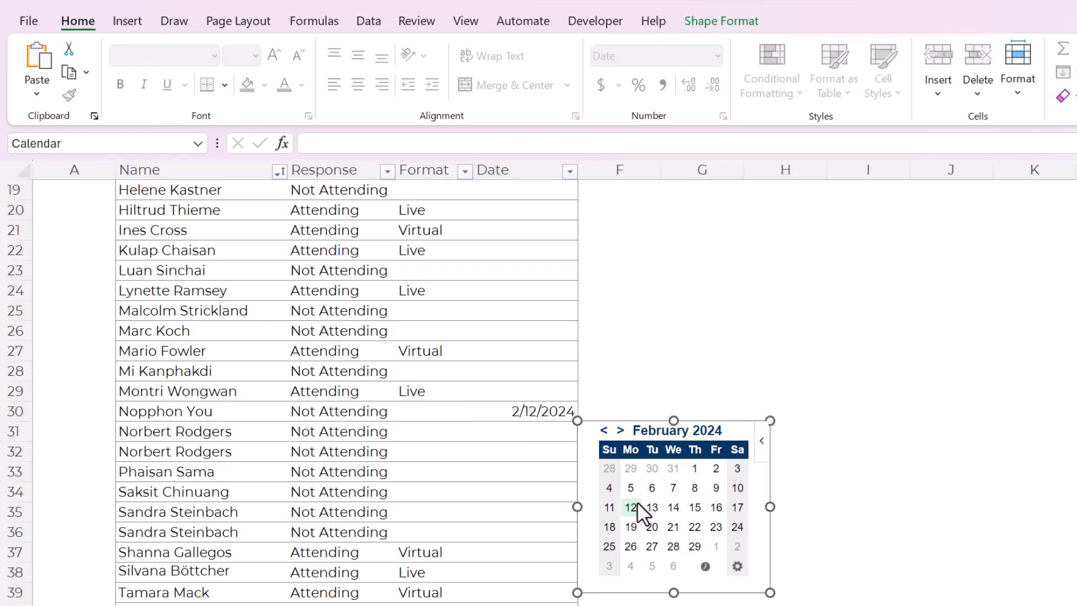
Test the calendar beside E25, E7 and E5, then select the whole Date column.
{"action": "scroll", "coordinate": [633, 405], "scroll_direction": "up", "scroll_amount": 3}
{"action": "scroll", "coordinate": [633, 405], "scroll_direction": "up", "scroll_amount": 3}
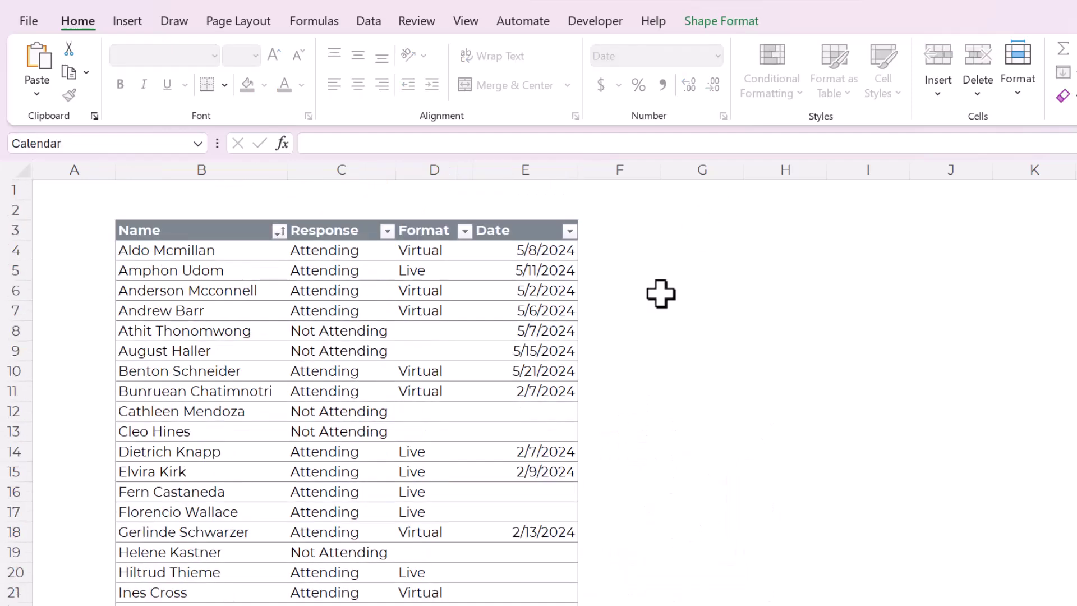
{"action": "scroll", "coordinate": [500, 465], "scroll_direction": "down", "scroll_amount": 4}
{"action": "scroll", "coordinate": [501, 464], "scroll_direction": "down", "scroll_amount": 1}
{"action": "left_click", "coordinate": [312, 392]}
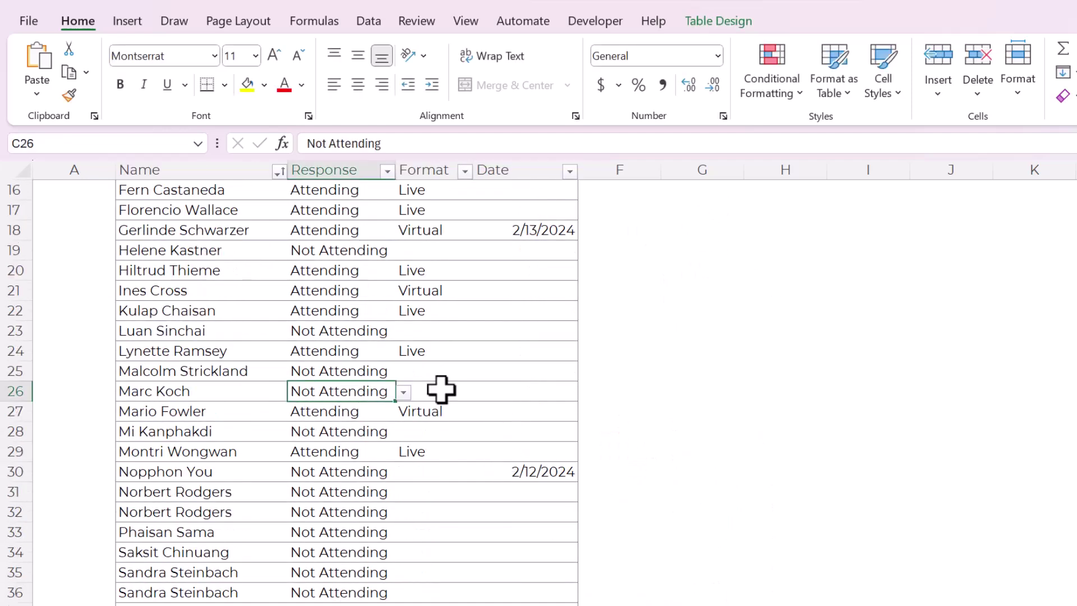
{"action": "left_click", "coordinate": [527, 373]}
{"action": "left_click", "coordinate": [630, 447]}
{"action": "scroll", "coordinate": [548, 404], "scroll_direction": "up", "scroll_amount": 5}
{"action": "left_click", "coordinate": [521, 310]}
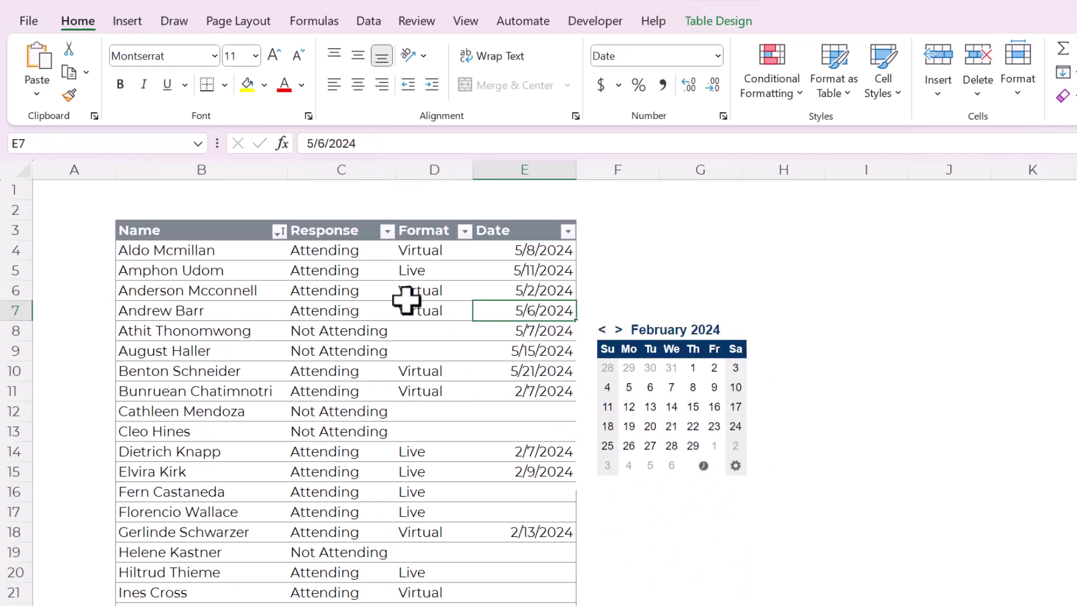
{"action": "left_click", "coordinate": [513, 266]}
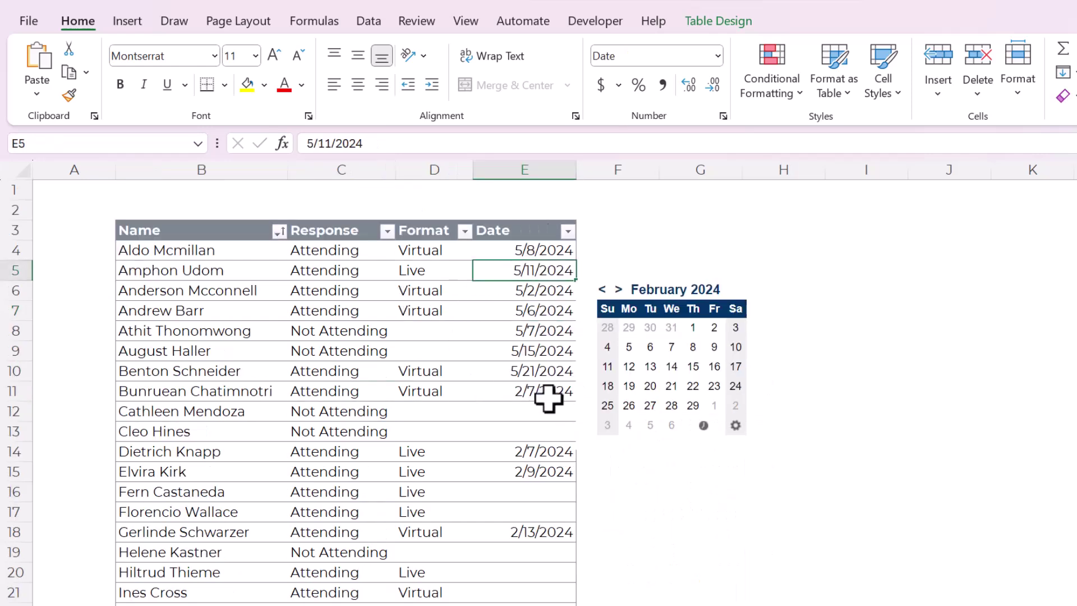
{"action": "left_click", "coordinate": [532, 218]}
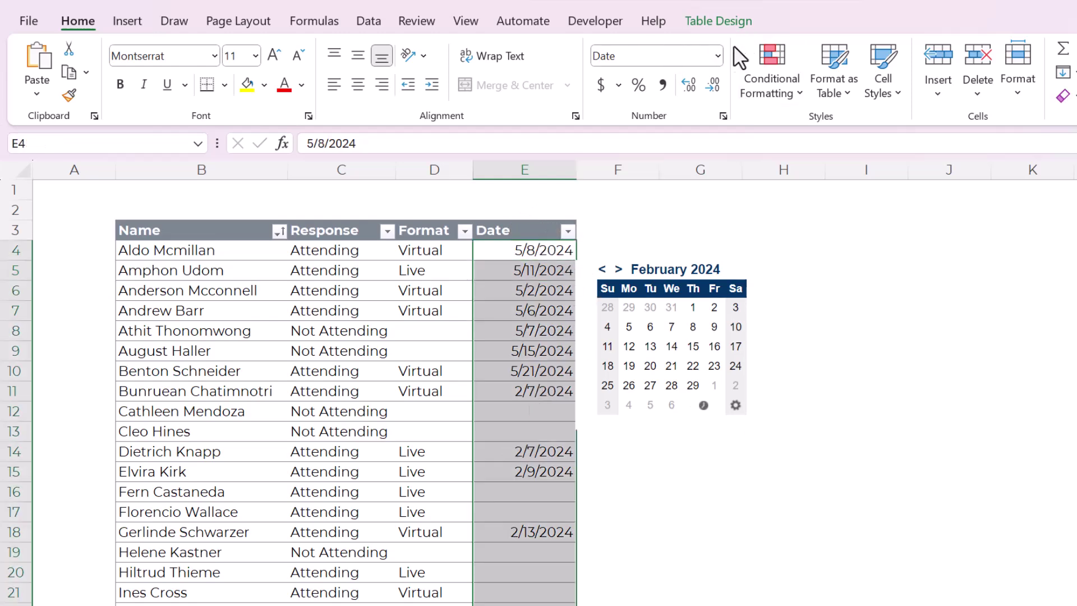
Apply the 14-Mar-12 date type to the Date column, copying its [$-en-US]dd-mmm-yy;@ custom code.
{"action": "left_click", "coordinate": [717, 56]}
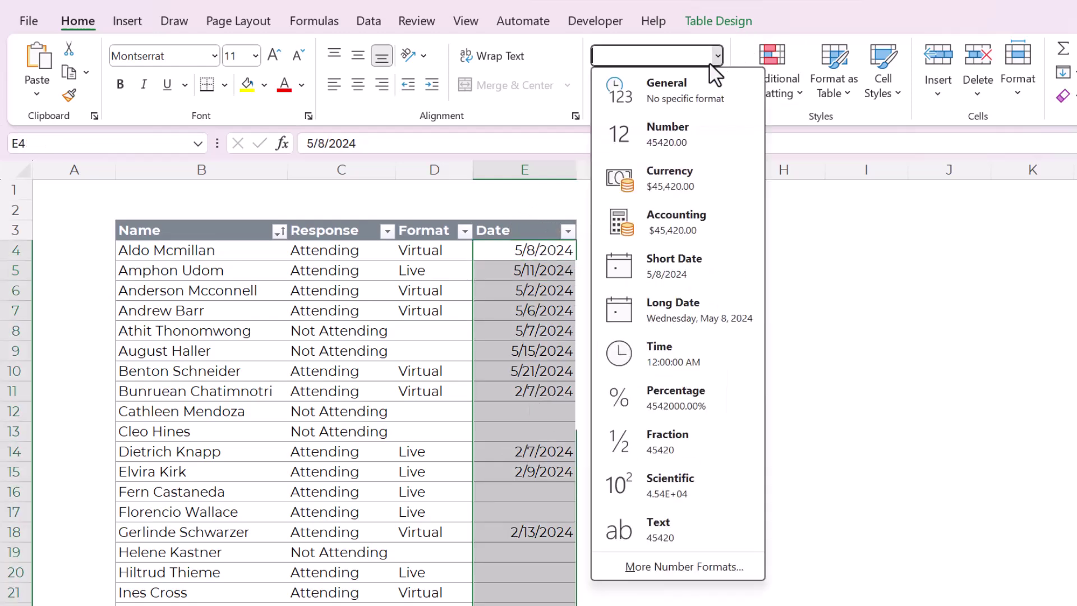
{"action": "left_click", "coordinate": [722, 567]}
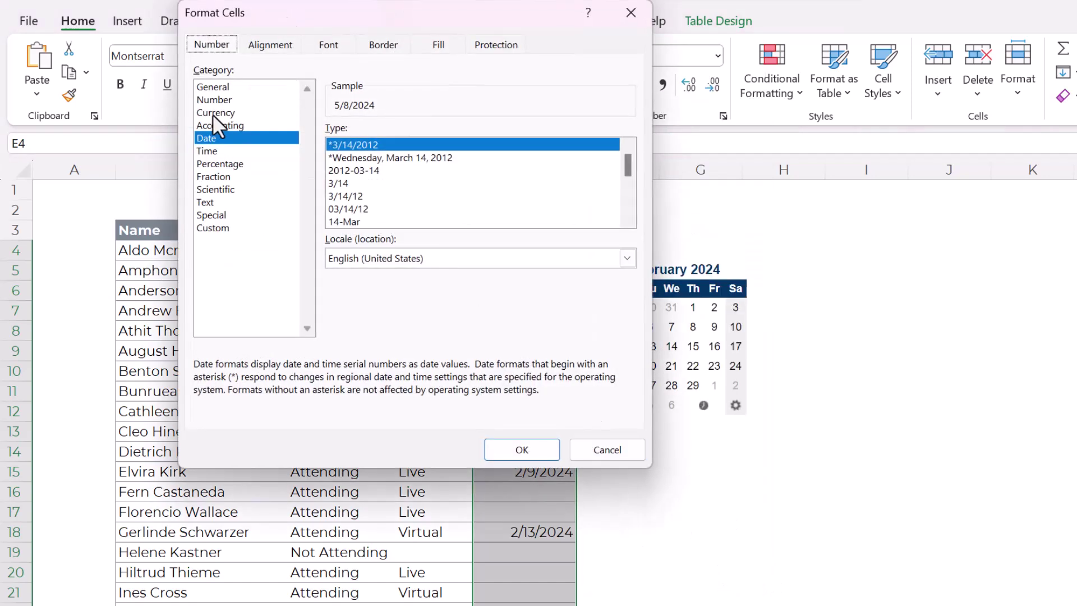
{"action": "scroll", "coordinate": [412, 215], "scroll_direction": "down", "scroll_amount": 1}
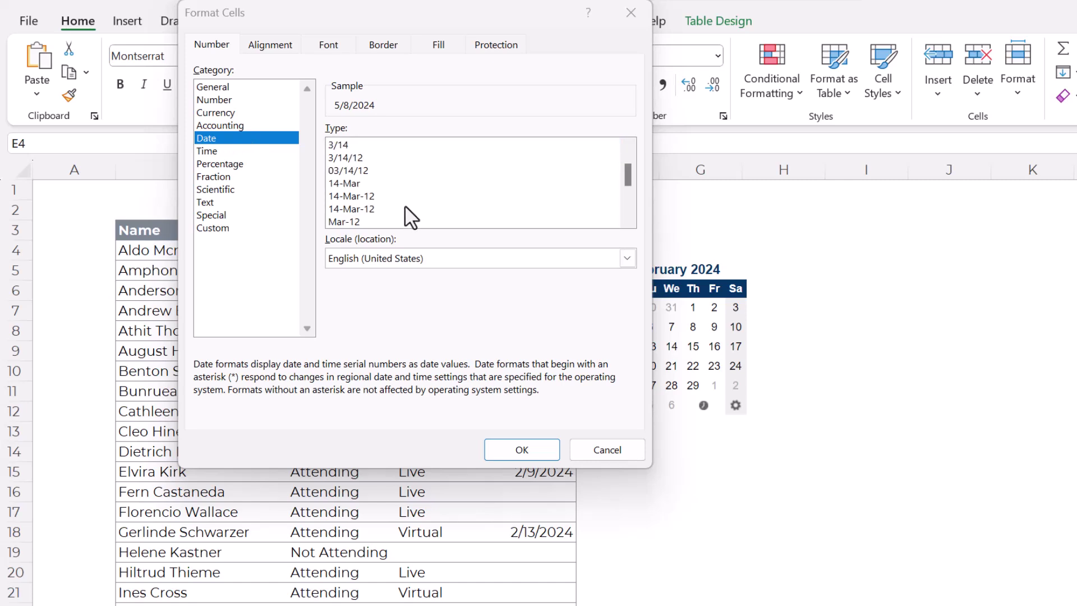
{"action": "left_click", "coordinate": [352, 209]}
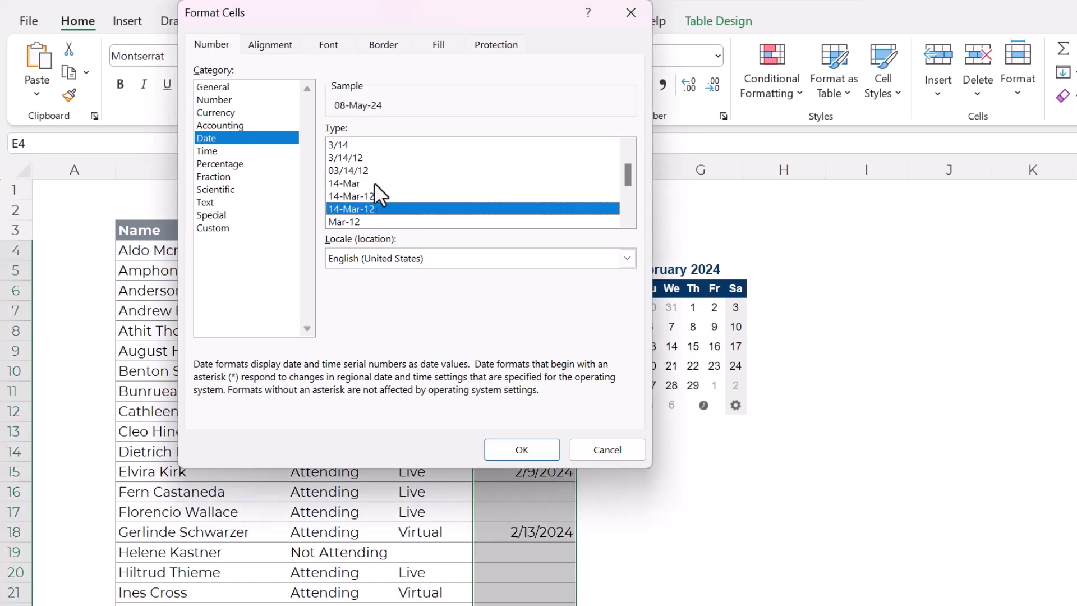
{"action": "left_click", "coordinate": [222, 227]}
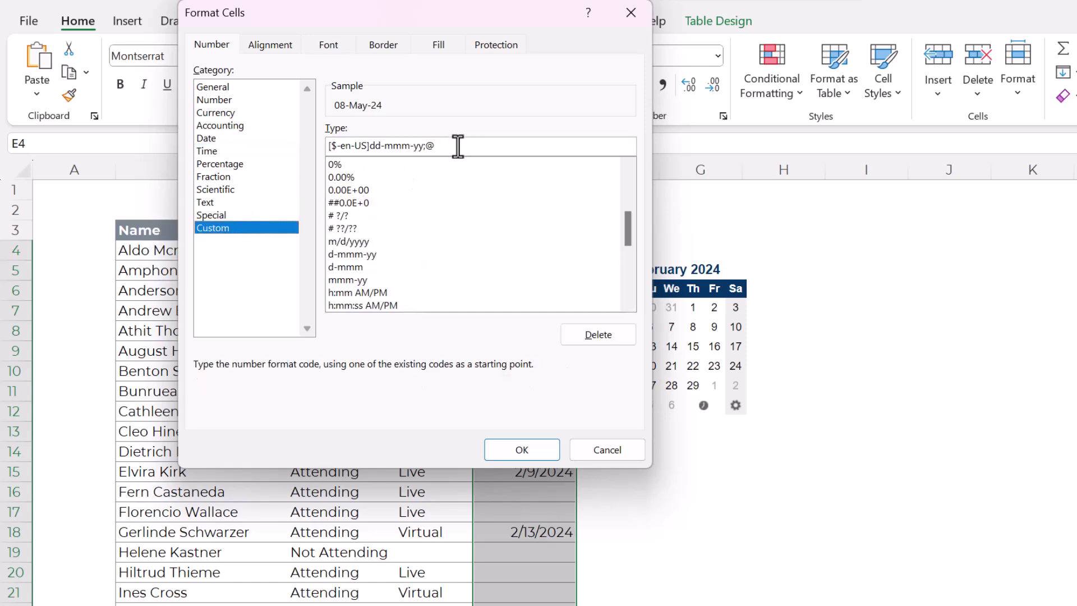
{"action": "left_click_drag", "start_coordinate": [458, 146], "coordinate": [251, 149]}
{"action": "key", "text": "ctrl+c"}
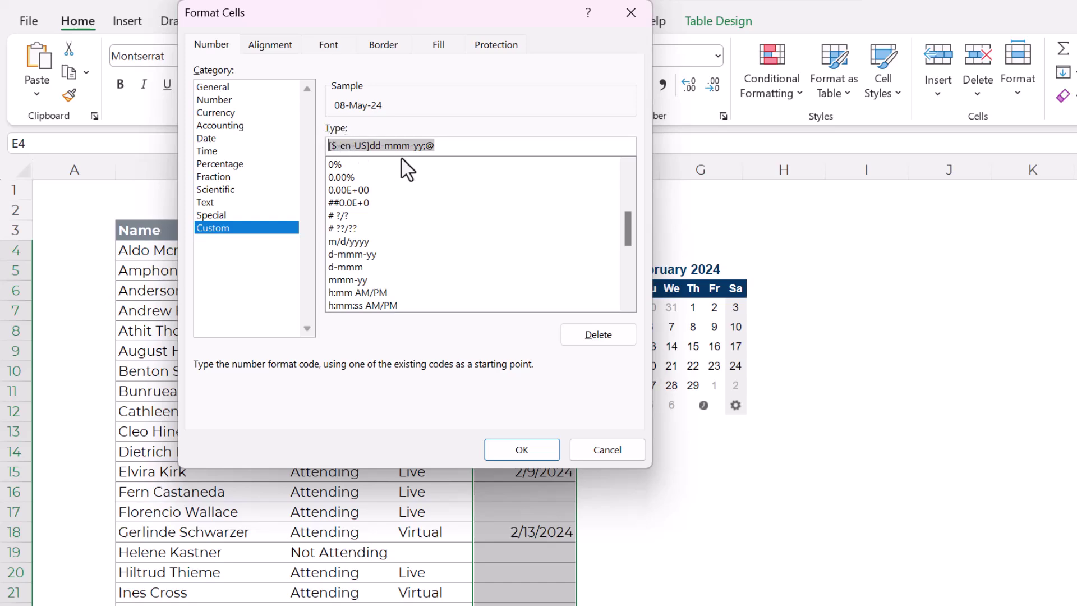
{"action": "left_click", "coordinate": [516, 449]}
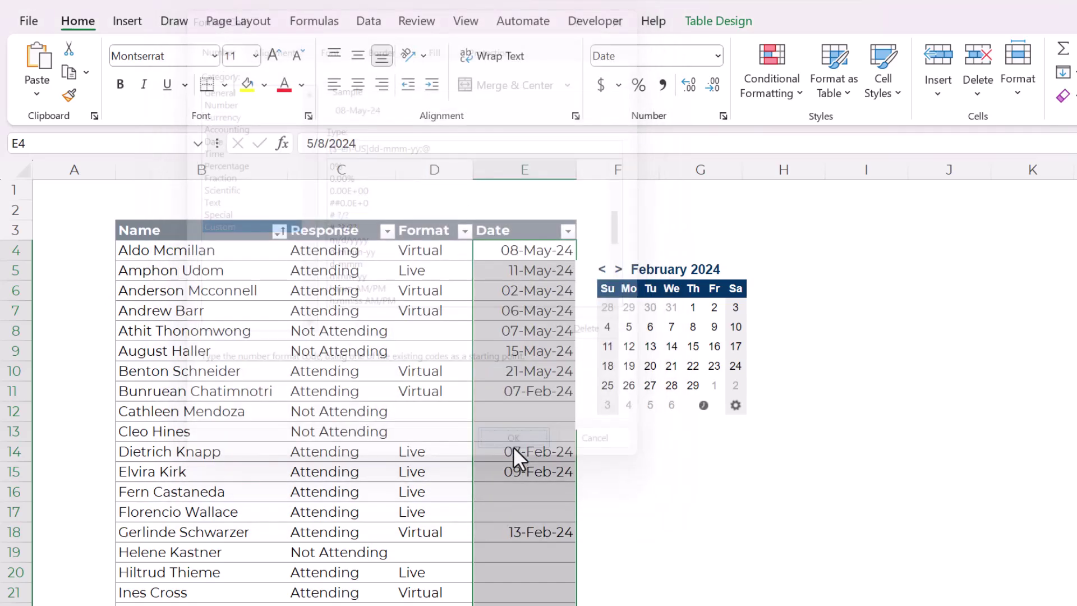
{"action": "left_click", "coordinate": [518, 308]}
Check several Date column cells, including E14 and E8, for the new dd-mmm-yy format.
{"action": "left_click", "coordinate": [527, 289]}
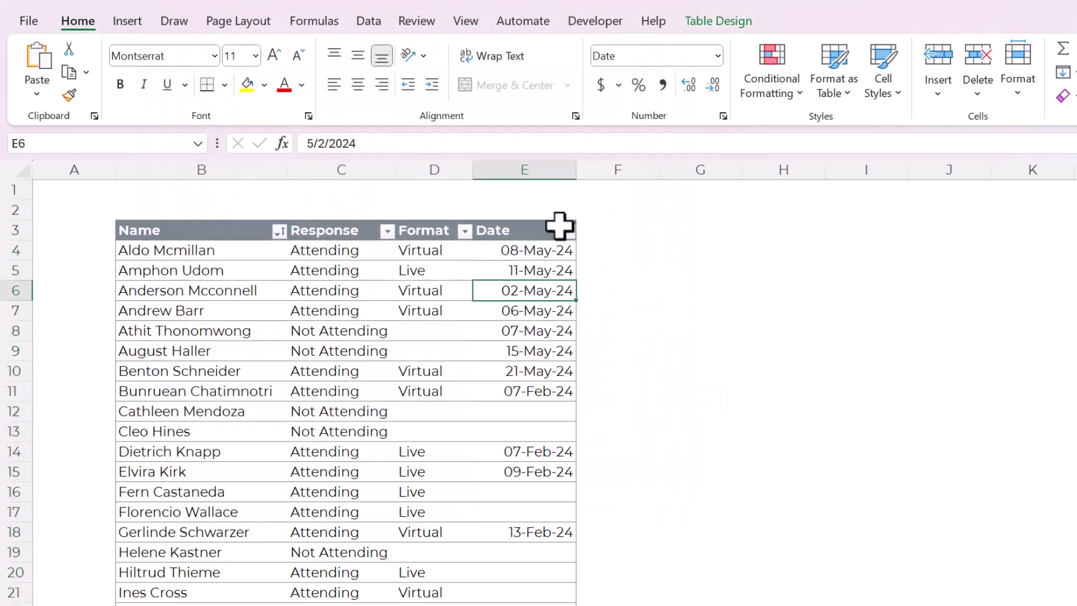
{"action": "left_click", "coordinate": [534, 330]}
{"action": "left_click", "coordinate": [527, 387]}
{"action": "left_click", "coordinate": [537, 451]}
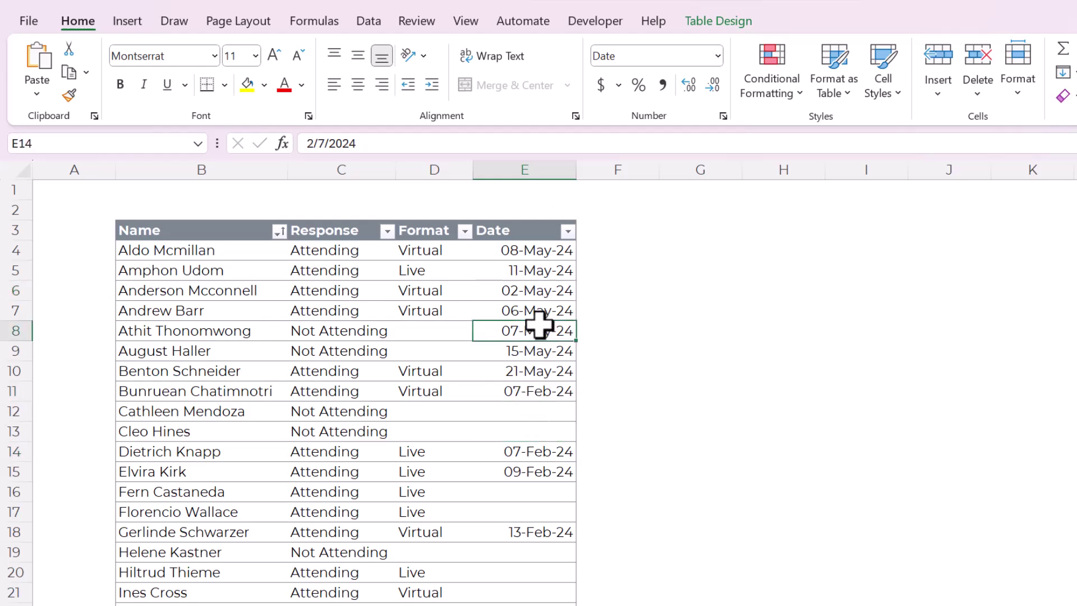
{"action": "left_click", "coordinate": [539, 328]}
Swap "m/d/yyyy" in the If condition for the pasted "[$-en-US]dd-mmm-yy;@" code and delete the equals sign.
{"action": "key", "text": "alt+F11"}
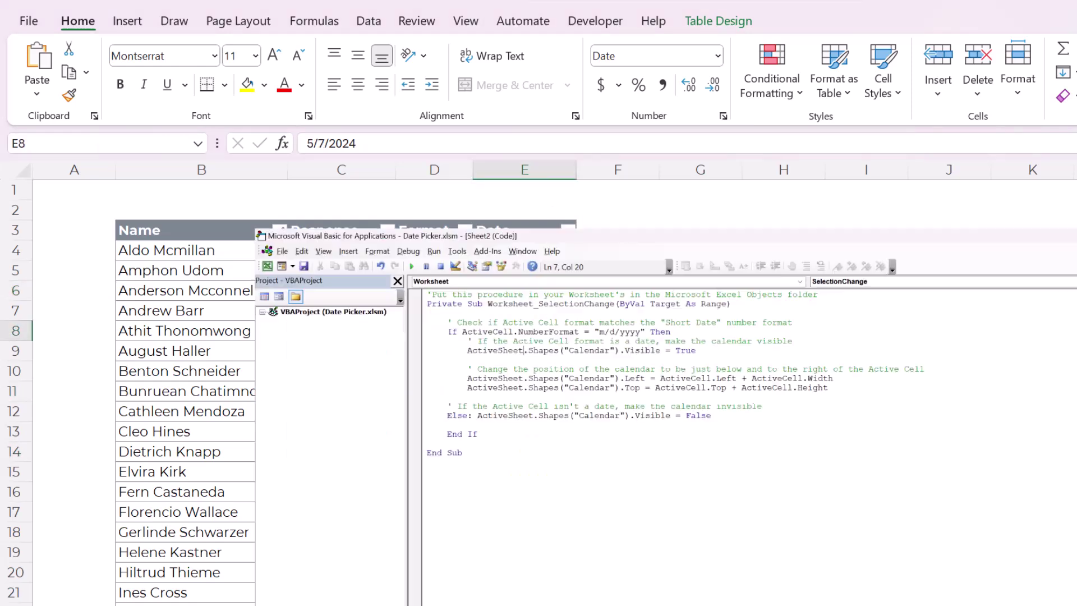
{"action": "left_click_drag", "start_coordinate": [555, 111], "coordinate": [494, 116]}
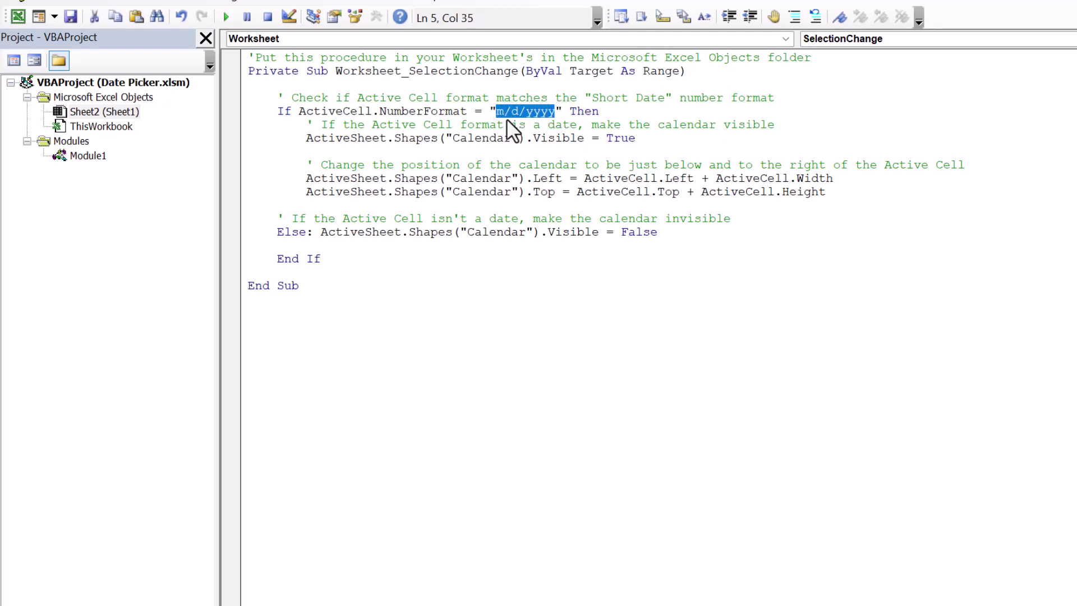
{"action": "key", "text": "ctrl+v"}
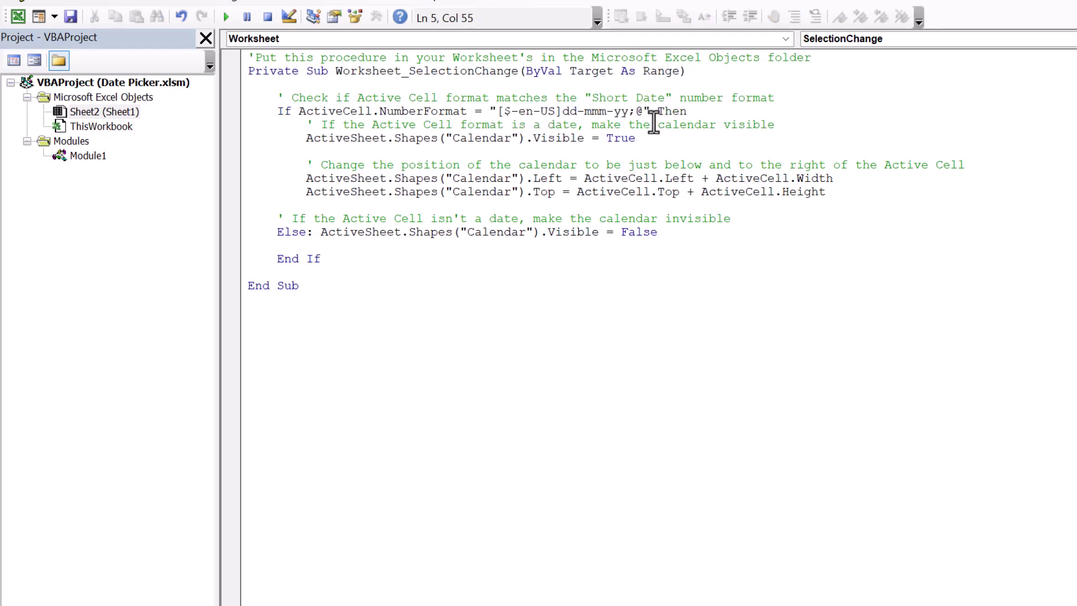
{"action": "left_click_drag", "start_coordinate": [556, 112], "coordinate": [508, 112]}
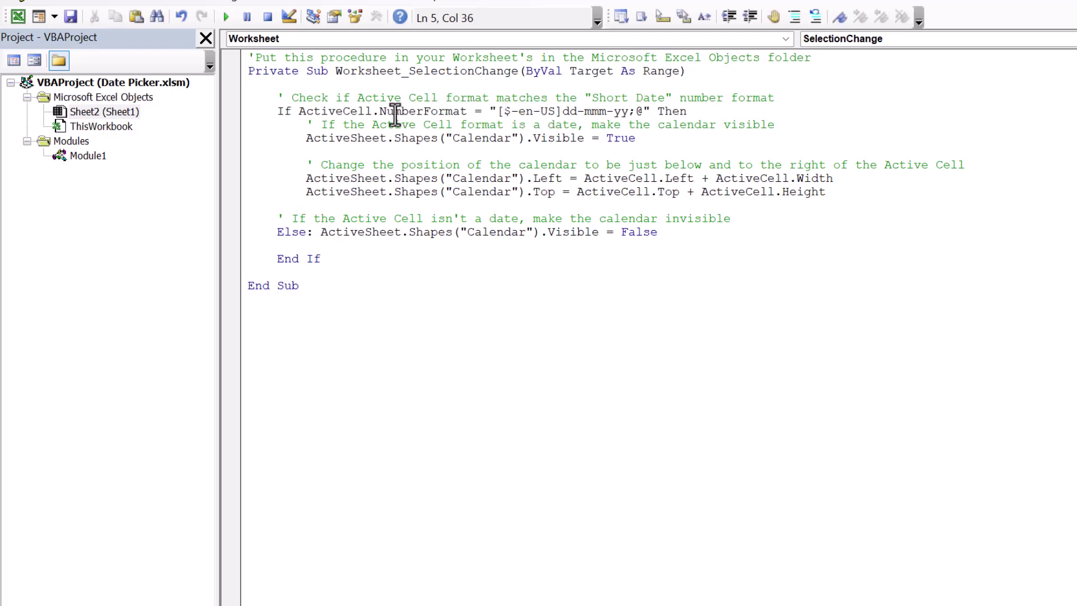
{"action": "left_click_drag", "start_coordinate": [381, 112], "coordinate": [467, 111]}
{"action": "left_click", "coordinate": [546, 124]}
{"action": "key", "text": "BackSpace"}
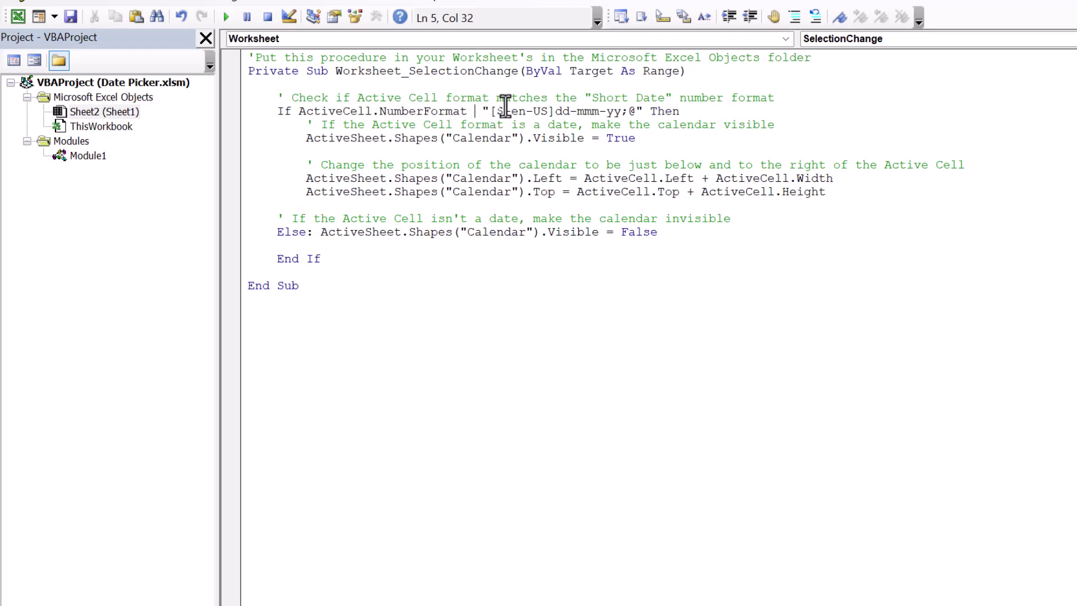
Insert Like after NumberFormat and replace [$-en-US] and ;@ in the format string with *.
{"action": "type", "text": "Like"}
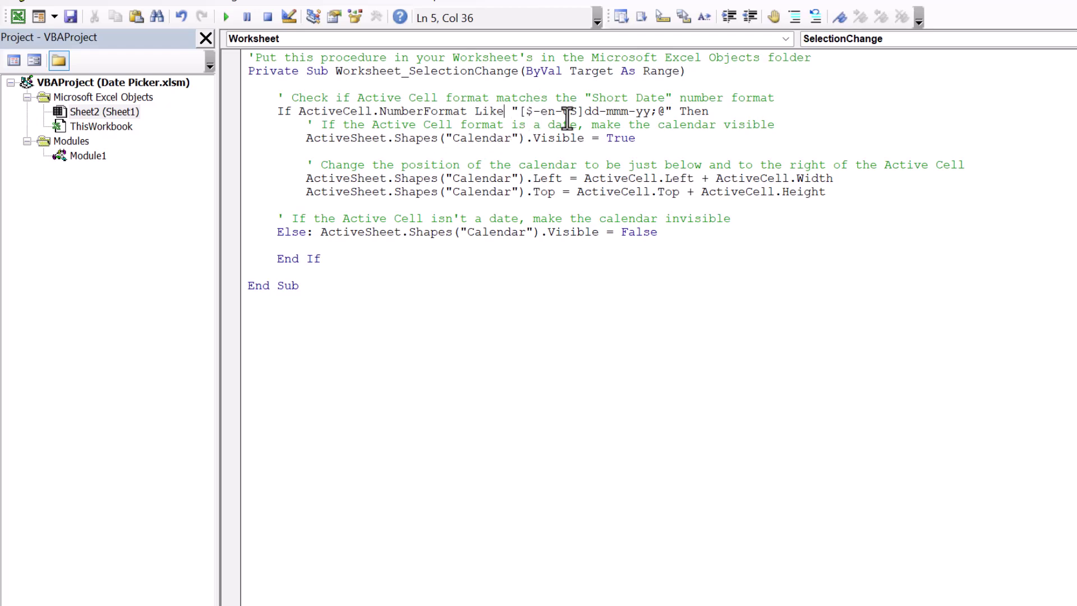
{"action": "left_click_drag", "start_coordinate": [587, 111], "coordinate": [524, 110]}
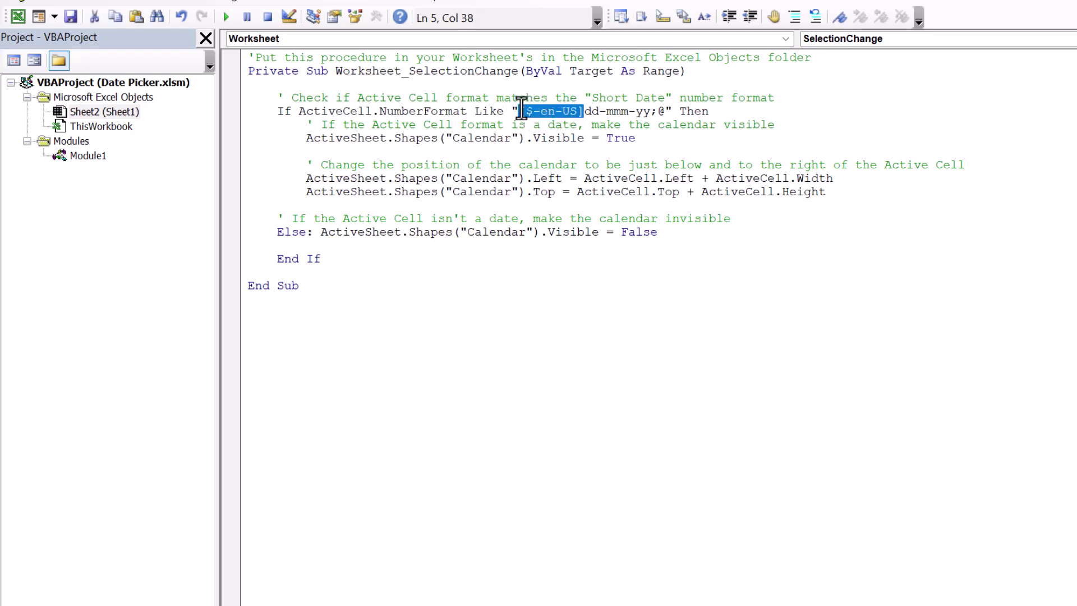
{"action": "type", "text": "*"}
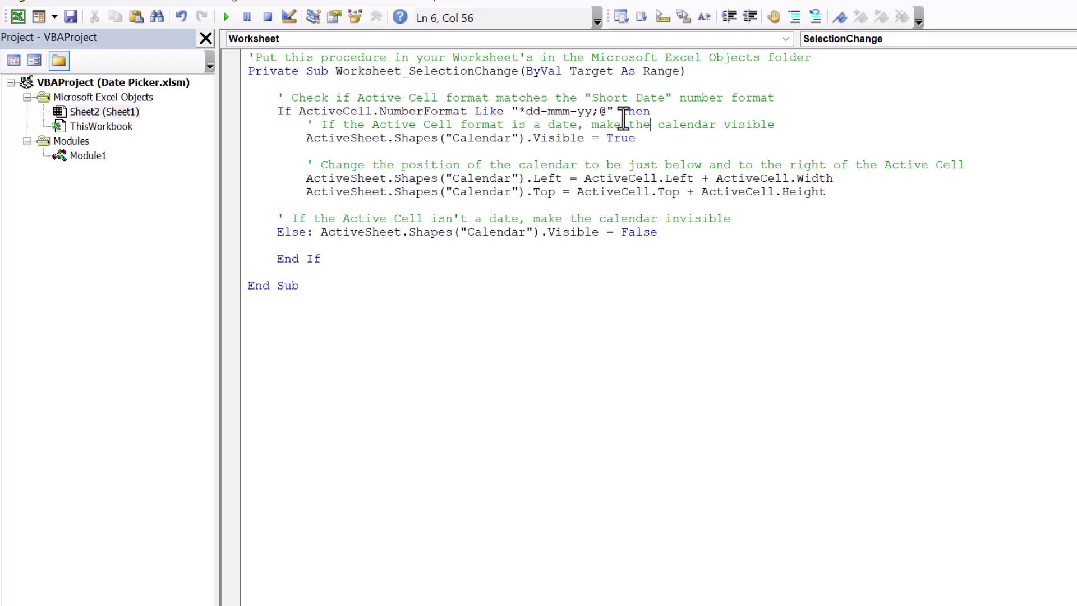
{"action": "left_click_drag", "start_coordinate": [606, 114], "coordinate": [593, 115]}
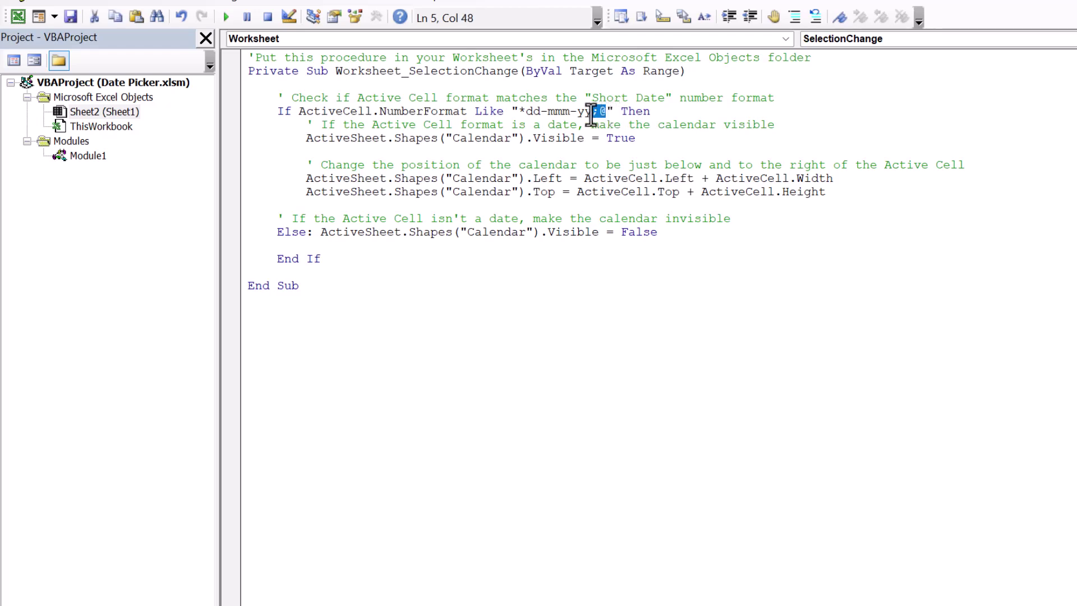
{"action": "left_click", "coordinate": [612, 112]}
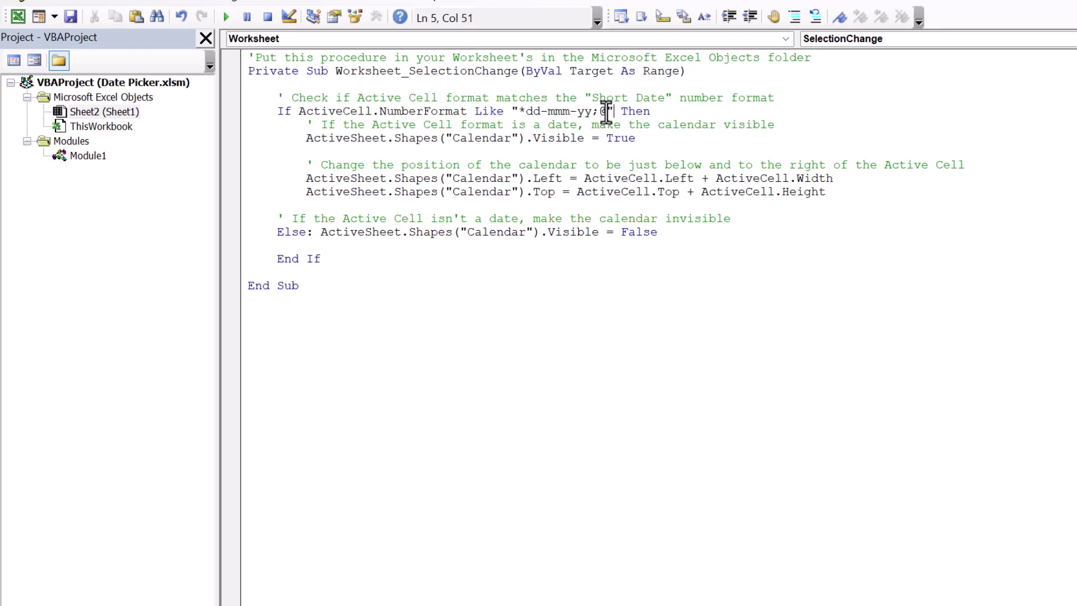
{"action": "left_click_drag", "start_coordinate": [607, 112], "coordinate": [598, 115]}
{"action": "type", "text": "*"}
Review the resulting *dd-mmm-yy* pattern in the If condition.
{"action": "mouse_move", "coordinate": [593, 111]}
{"action": "left_mouse_down"}
{"action": "mouse_move", "coordinate": [527, 112]}
{"action": "mouse_move", "coordinate": [553, 125]}
{"action": "mouse_move", "coordinate": [595, 112]}
{"action": "left_mouse_up"}
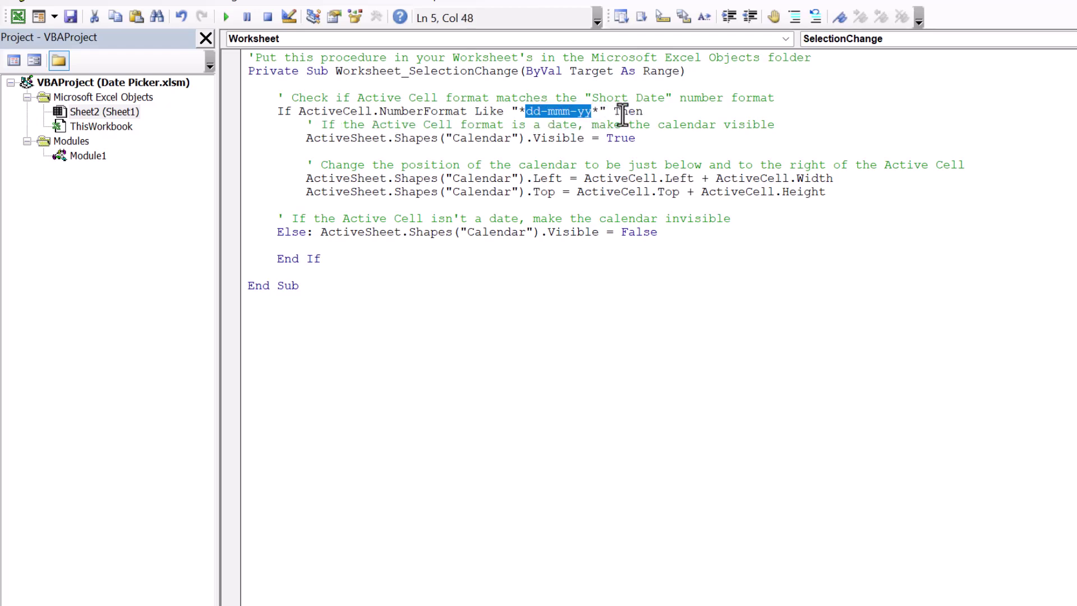
{"action": "left_click", "coordinate": [624, 112]}
{"action": "left_click_drag", "start_coordinate": [523, 111], "coordinate": [540, 111]}
{"action": "left_click", "coordinate": [563, 111]}
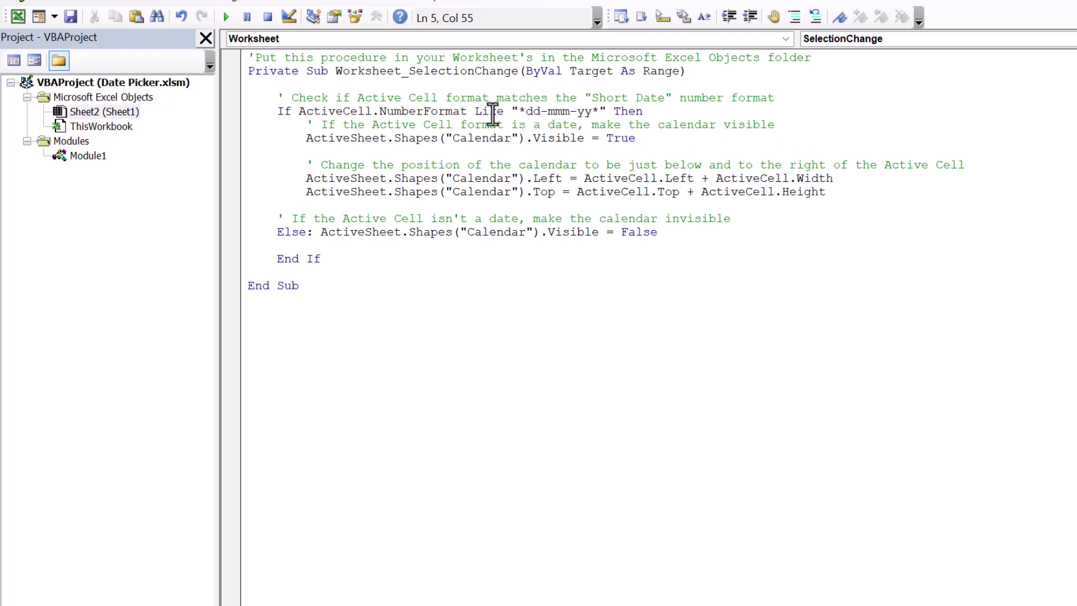
{"action": "left_click", "coordinate": [533, 114]}
{"action": "left_click_drag", "start_coordinate": [513, 111], "coordinate": [629, 111]}
{"action": "left_click", "coordinate": [701, 124]}
Back in Excel, check that the calendar stays hidden on non-date cells such as H12, C9 and B6.
{"action": "key", "text": "alt+F11"}
{"action": "left_click", "coordinate": [699, 292]}
{"action": "left_click", "coordinate": [762, 412]}
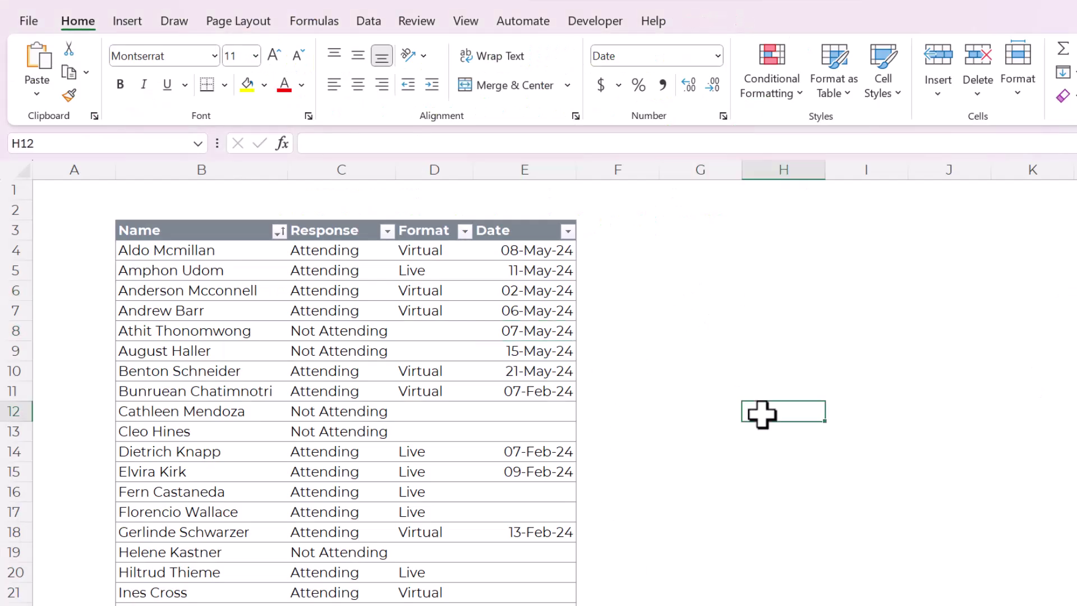
{"action": "left_click", "coordinate": [323, 351]}
{"action": "left_click", "coordinate": [211, 295]}
Overwrite E8 with 08-Feb-24 and fill E12 with 05-Feb-24 using the calendar.
{"action": "left_click", "coordinate": [530, 329]}
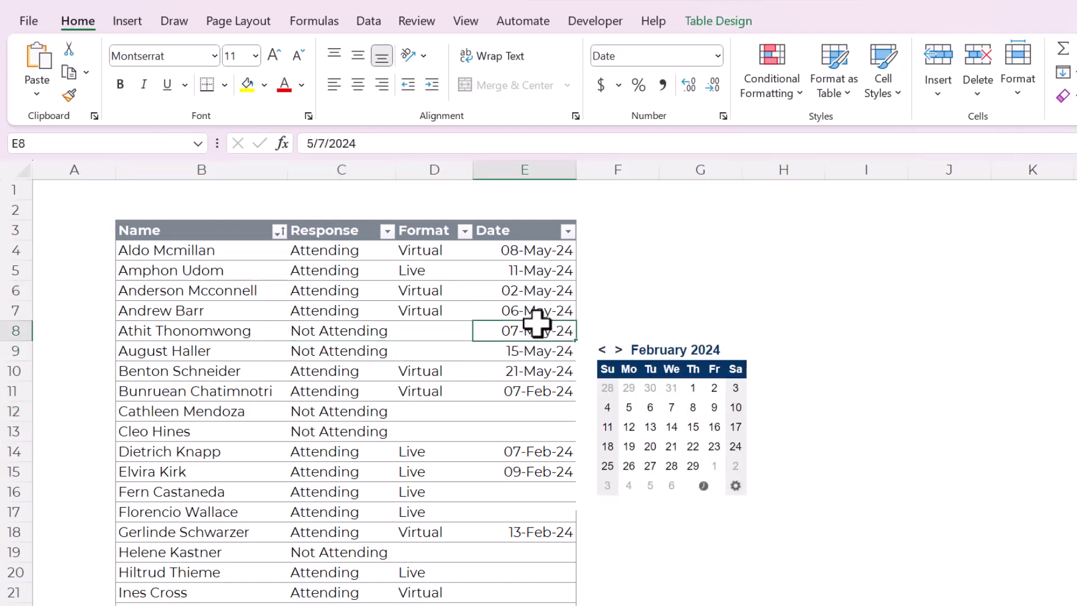
{"action": "left_click", "coordinate": [693, 406]}
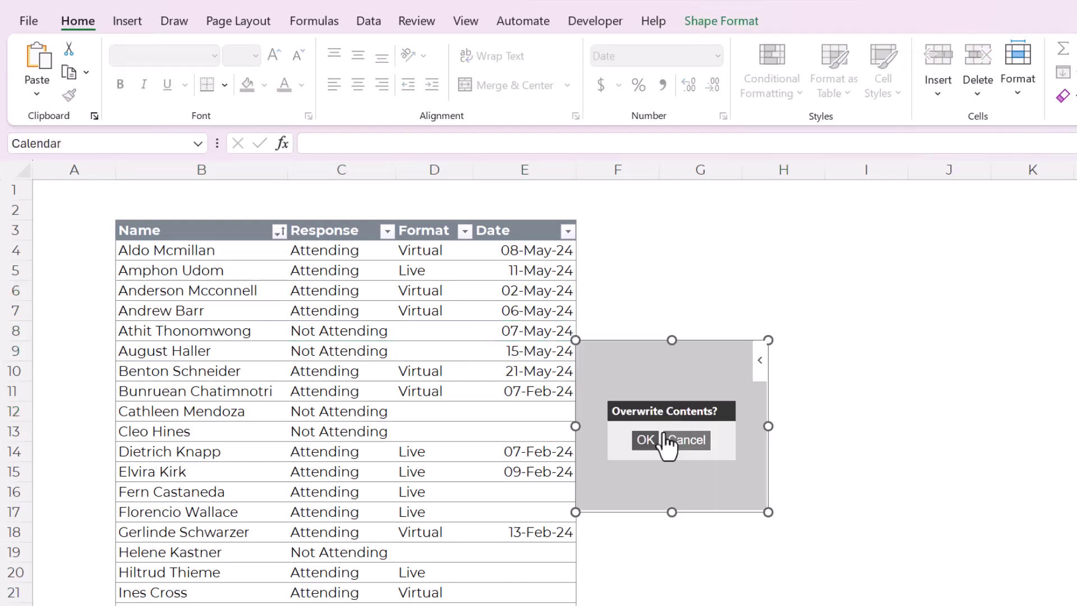
{"action": "left_click", "coordinate": [645, 440]}
{"action": "left_click", "coordinate": [524, 391]}
{"action": "left_click", "coordinate": [627, 406]}
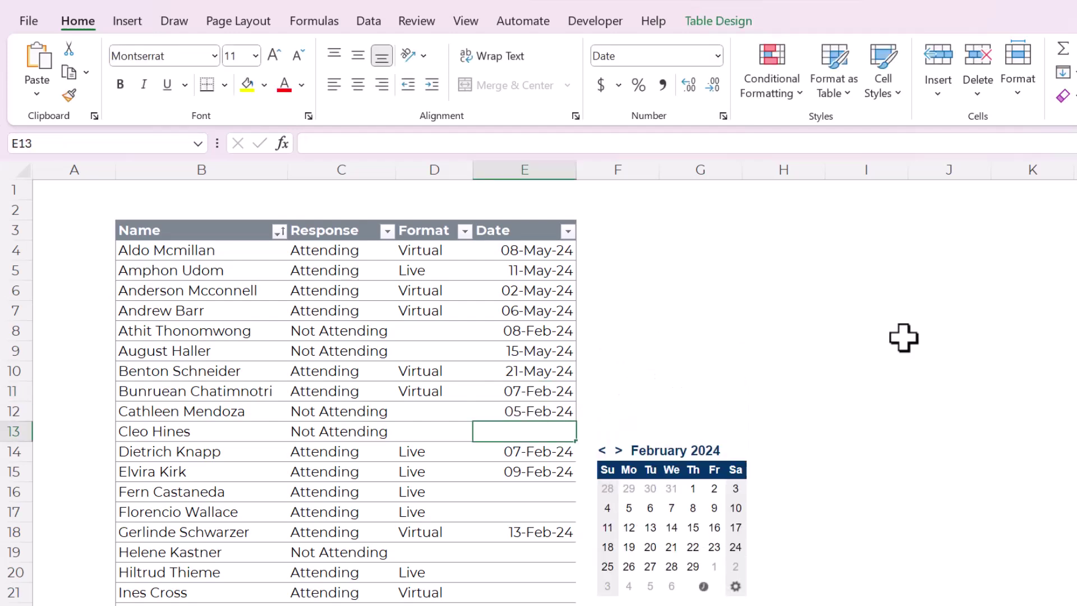
{"action": "left_click_drag", "start_coordinate": [687, 292], "coordinate": [875, 478]}
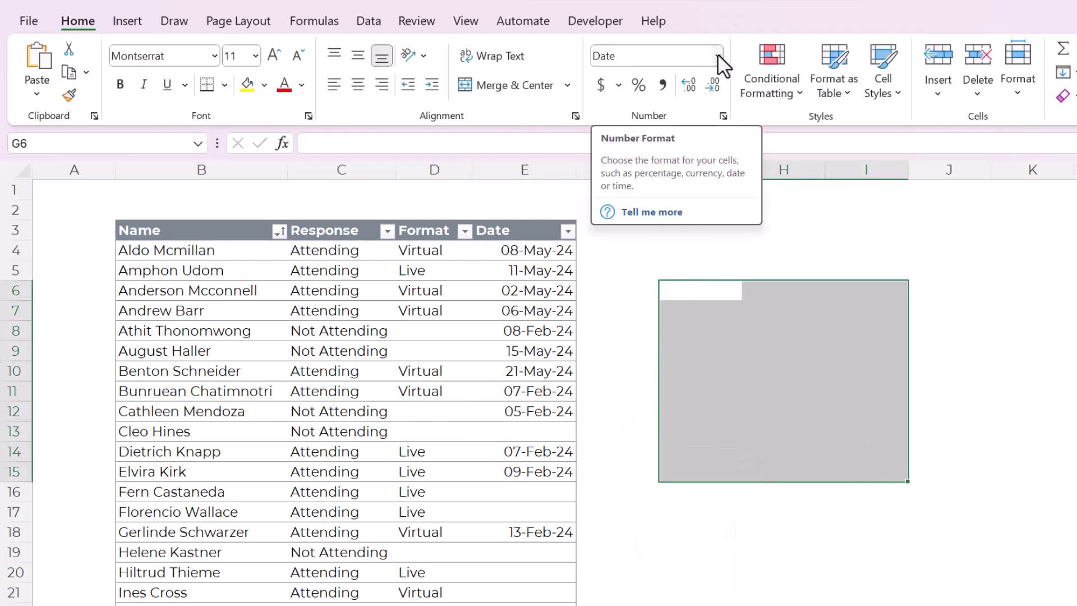
Copy E6's date formatting with Format Painter onto the empty block in columns G to J.
{"action": "right_click", "coordinate": [538, 290]}
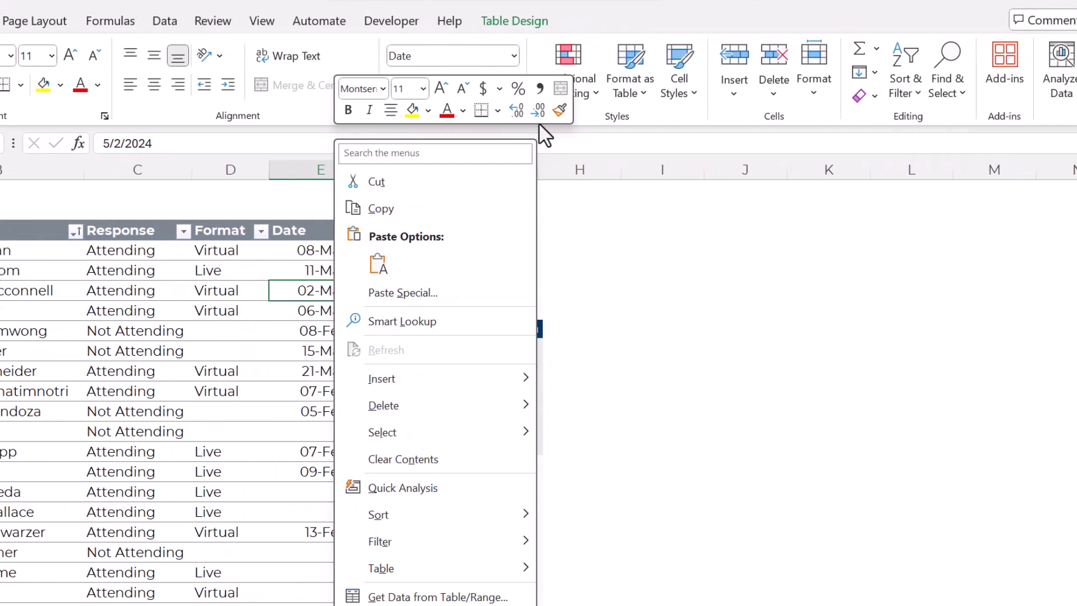
{"action": "left_click", "coordinate": [698, 110]}
{"action": "left_click_drag", "start_coordinate": [465, 231], "coordinate": [713, 365]}
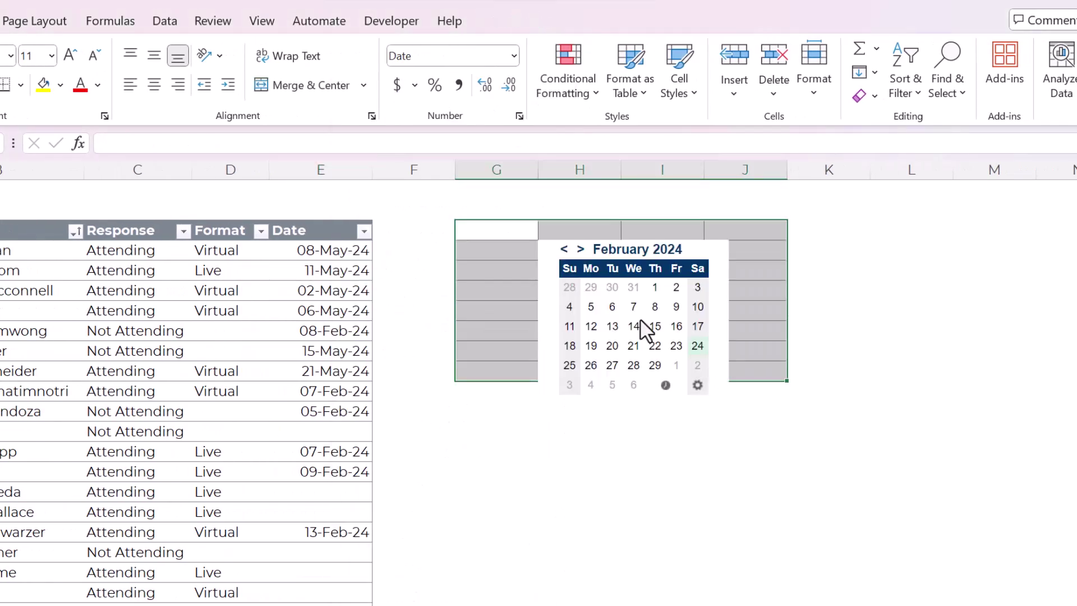
Test the calendar in the painted cells G8, H5, H11, J6 and J9.
{"action": "left_click", "coordinate": [476, 276]}
{"action": "left_click", "coordinate": [595, 239]}
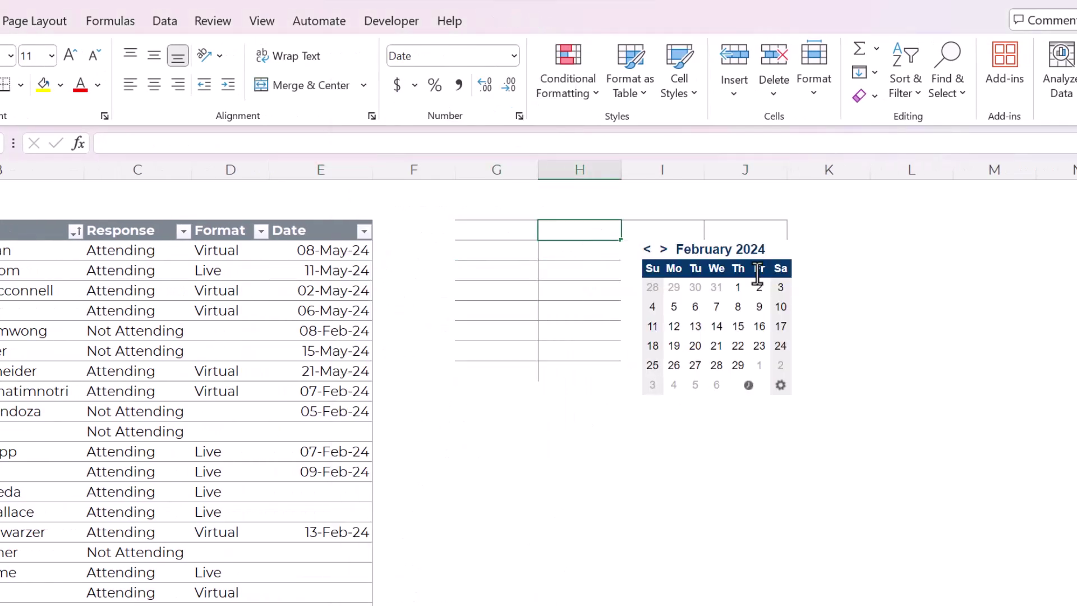
{"action": "left_click", "coordinate": [594, 353]}
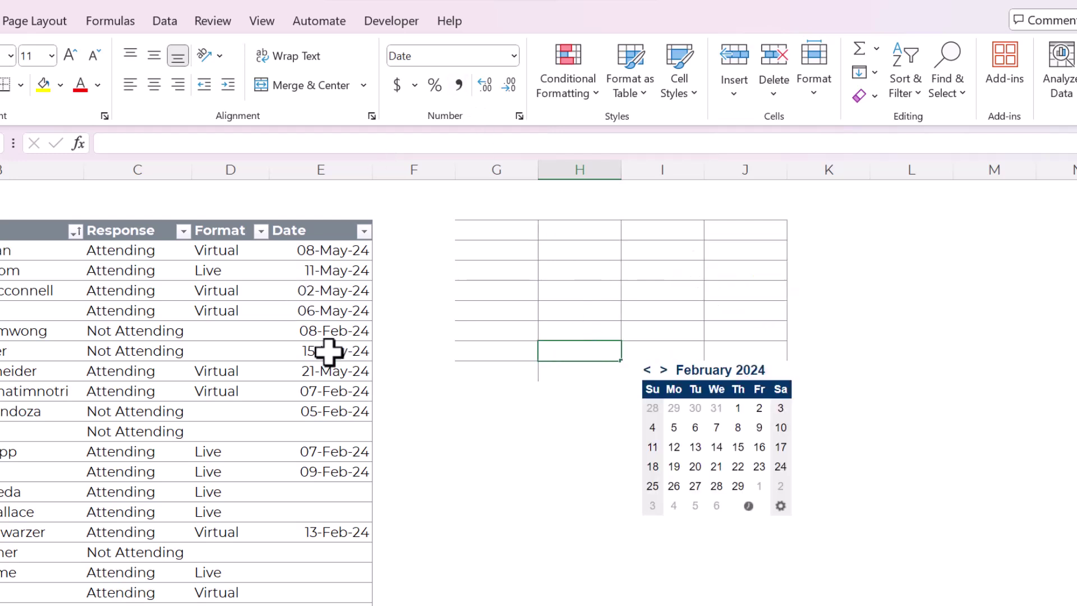
{"action": "left_click", "coordinate": [752, 251]}
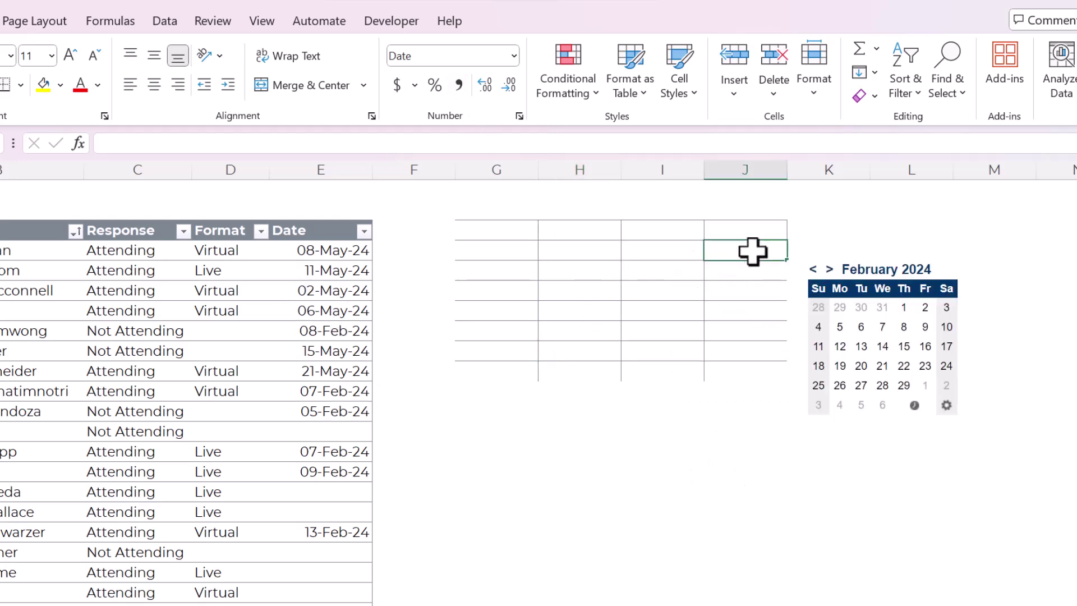
{"action": "left_click", "coordinate": [742, 313]}
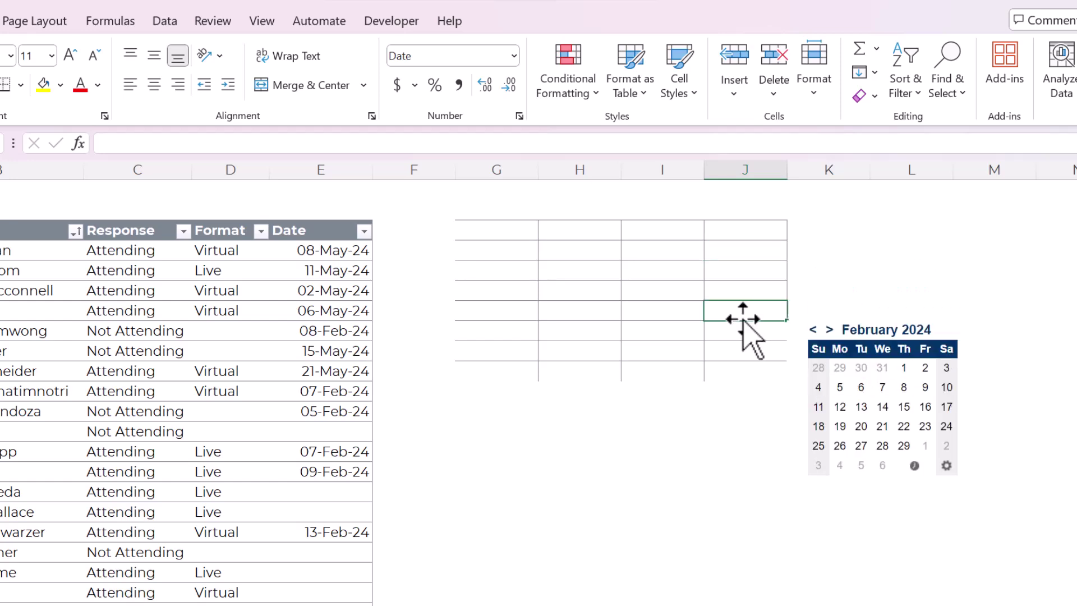